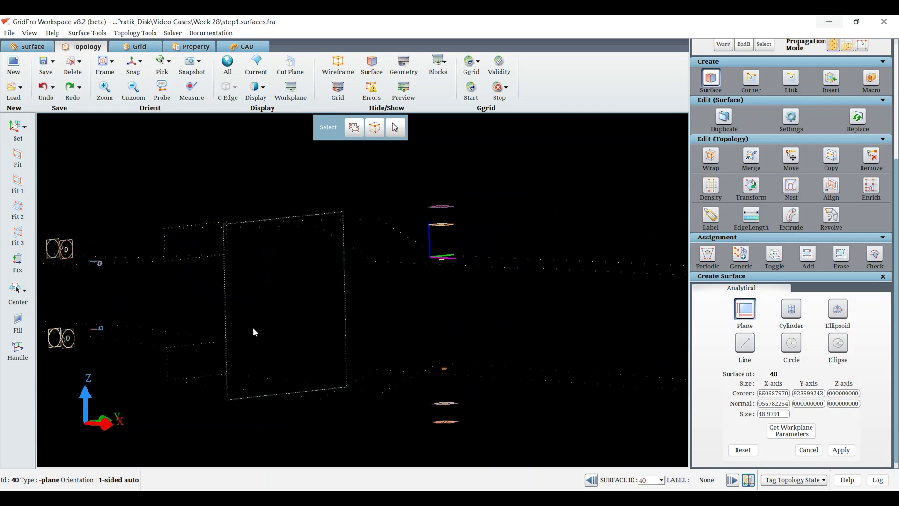
Save the topology as step2.boundary.plane.at.the.cavity.fra in the Week 28 folder.
{"action": "left_click", "coordinate": [126, 66]}
{"action": "left_click", "coordinate": [44, 63]}
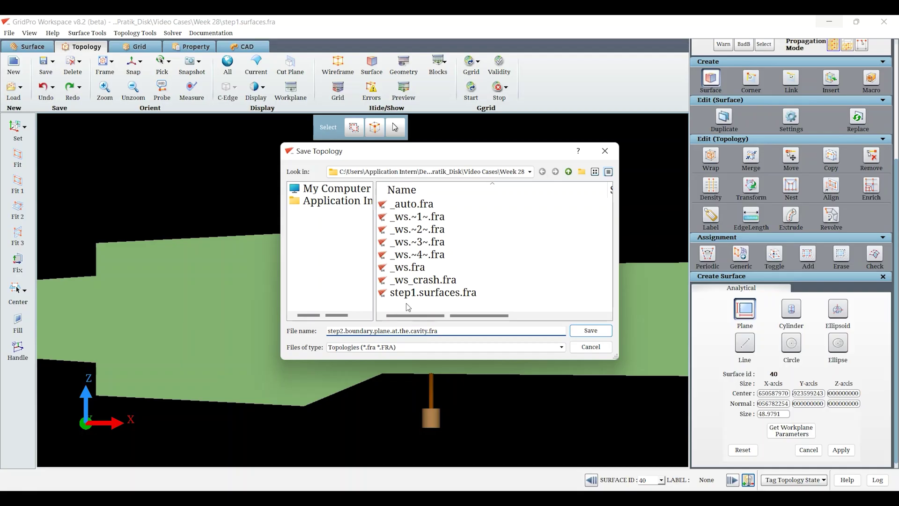
{"action": "key", "text": "Return"}
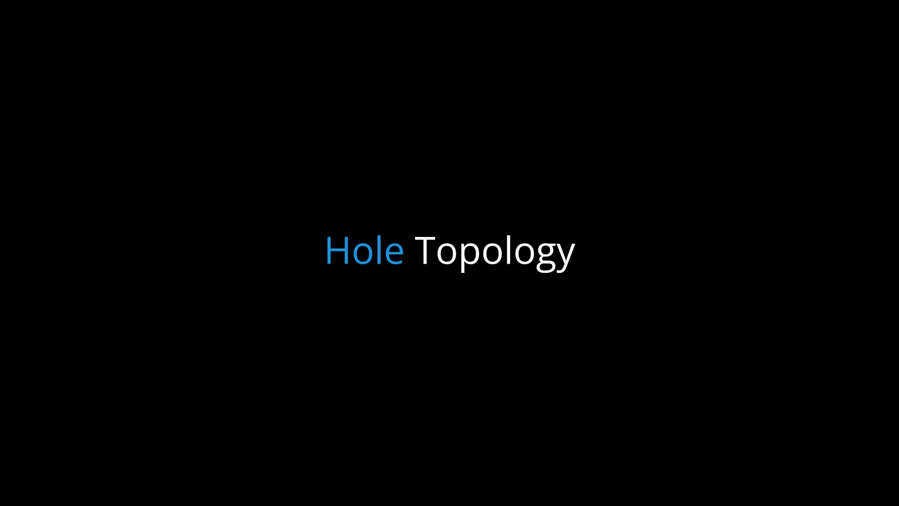
{"action": "left_click", "coordinate": [135, 33]}
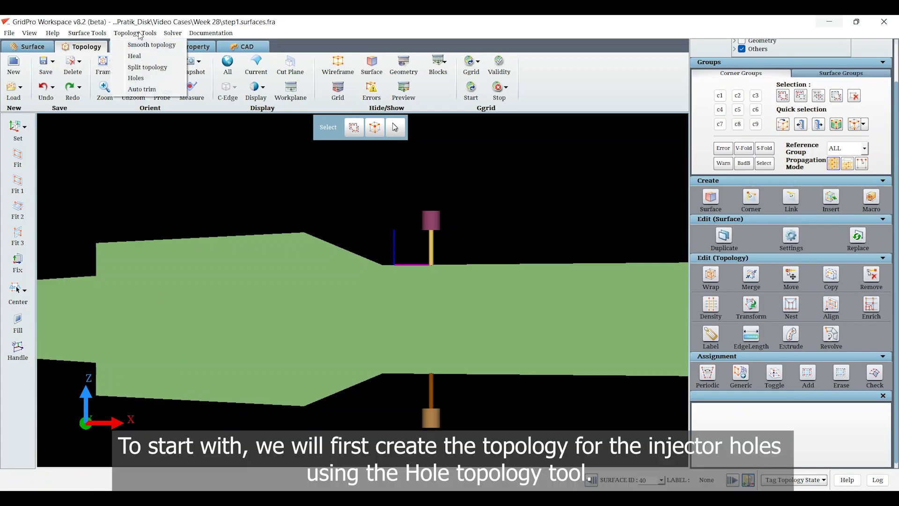
{"action": "left_click", "coordinate": [139, 79]}
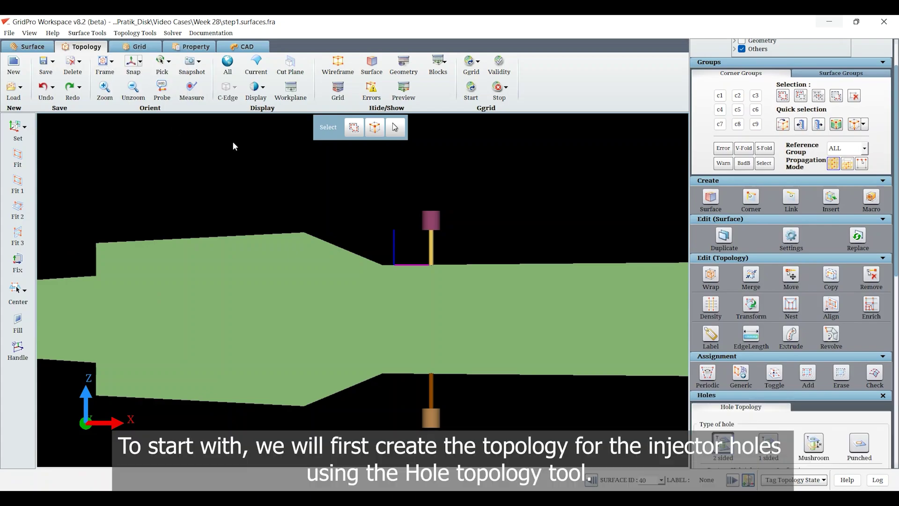
{"action": "scroll", "coordinate": [709, 385], "scroll_direction": "down", "scroll_amount": 6}
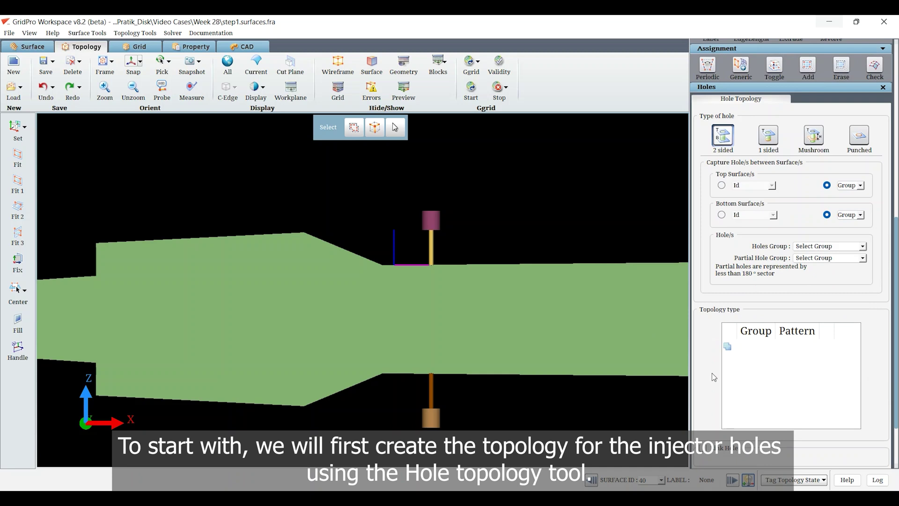
{"action": "right_click", "coordinate": [466, 299]}
{"action": "left_click", "coordinate": [491, 371]}
{"action": "left_click_drag", "start_coordinate": [594, 255], "coordinate": [413, 329]}
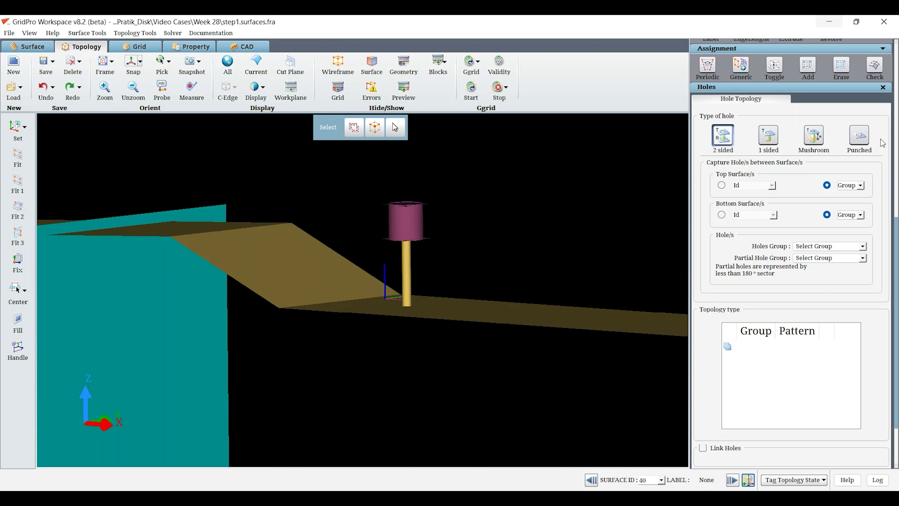
{"action": "left_click", "coordinate": [883, 88]}
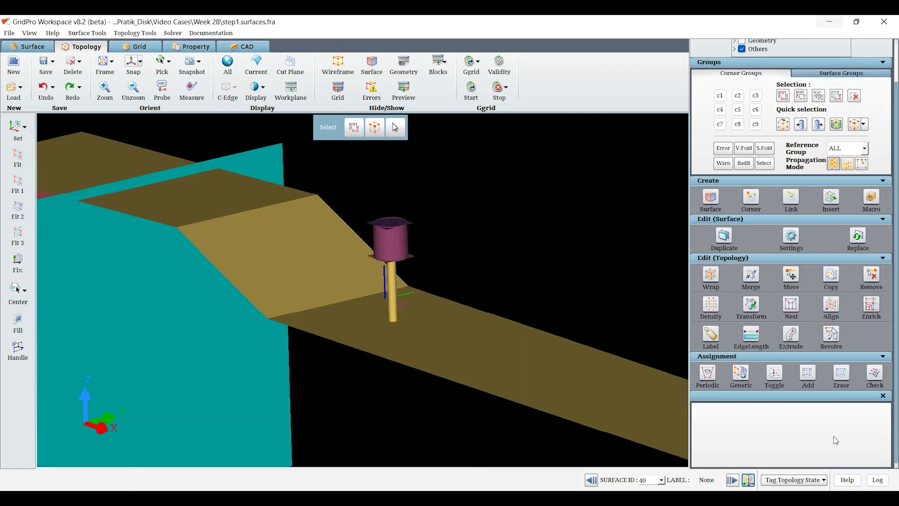
Examine the upper injector tube up close, hiding the cylinder above it and an adjoining surface.
{"action": "left_click_drag", "start_coordinate": [444, 373], "coordinate": [338, 300]}
{"action": "scroll", "coordinate": [354, 306], "scroll_direction": "up", "scroll_amount": 5}
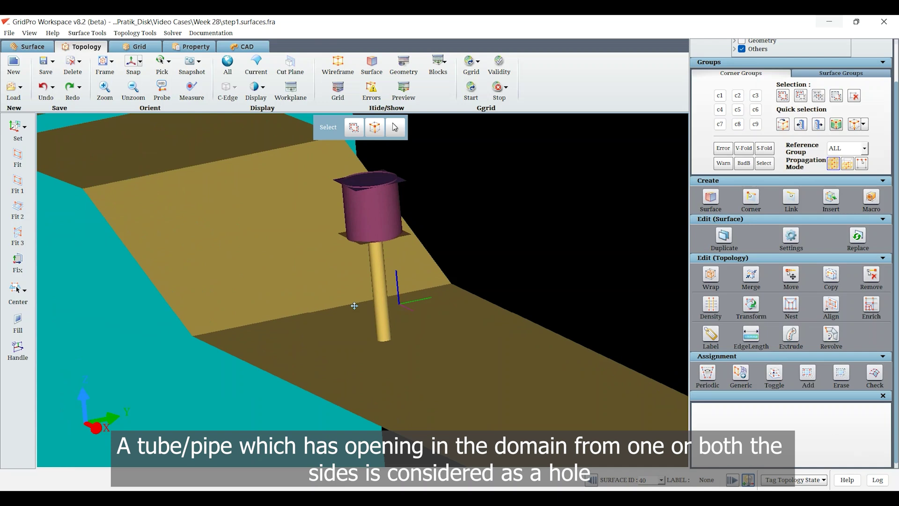
{"action": "scroll", "coordinate": [381, 310], "scroll_direction": "up", "scroll_amount": 4}
{"action": "right_click", "coordinate": [411, 247]}
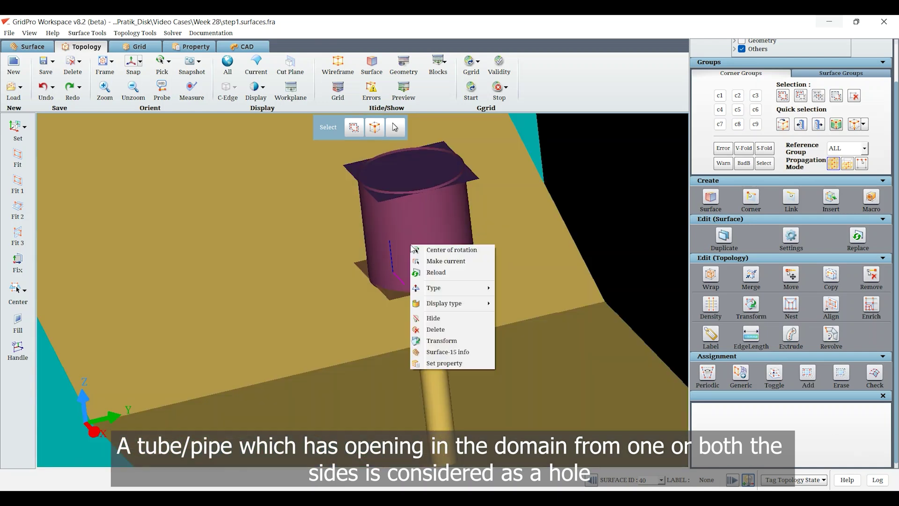
{"action": "left_click", "coordinate": [433, 319]}
{"action": "scroll", "coordinate": [456, 246], "scroll_direction": "up", "scroll_amount": 4}
{"action": "right_click", "coordinate": [456, 244]}
{"action": "left_click", "coordinate": [480, 328]}
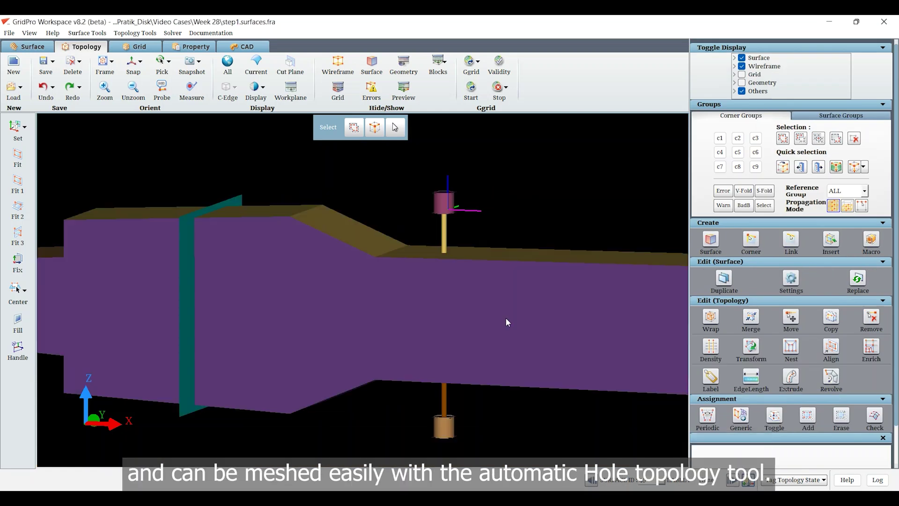
Hide the obstructing wall surfaces, inspect the injector tube openings, and restore all surfaces in the axis-aligned side view.
{"action": "right_click", "coordinate": [345, 281]}
{"action": "left_click", "coordinate": [382, 352]}
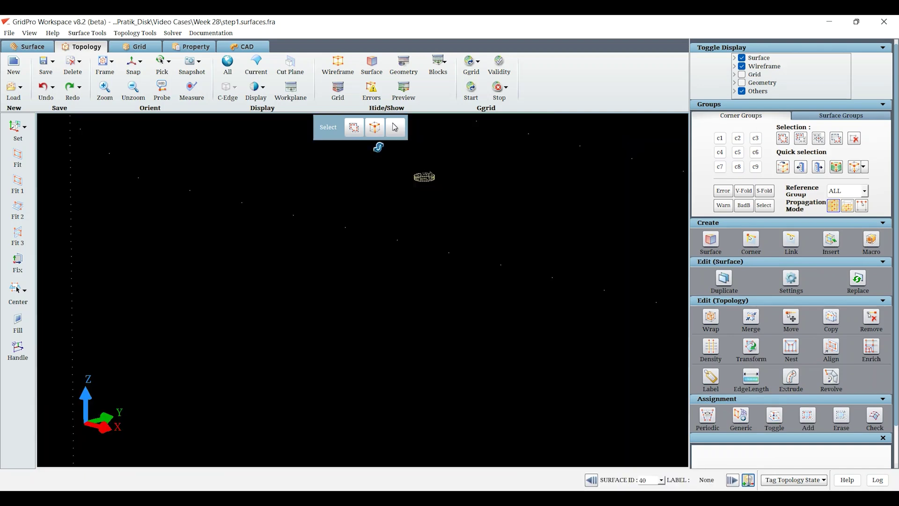
{"action": "left_click_drag", "start_coordinate": [379, 147], "coordinate": [397, 167]}
{"action": "middle_click_drag", "start_coordinate": [398, 167], "coordinate": [386, 296]}
{"action": "scroll", "coordinate": [386, 296], "scroll_direction": "up", "scroll_amount": 5}
{"action": "scroll", "coordinate": [422, 253], "scroll_direction": "down", "scroll_amount": 5}
{"action": "left_click_drag", "start_coordinate": [422, 251], "coordinate": [456, 276]}
{"action": "right_click", "coordinate": [392, 291]}
{"action": "left_click", "coordinate": [419, 365]}
{"action": "scroll", "coordinate": [412, 296], "scroll_direction": "up", "scroll_amount": 4}
{"action": "scroll", "coordinate": [413, 296], "scroll_direction": "down", "scroll_amount": 2}
{"action": "scroll", "coordinate": [413, 295], "scroll_direction": "down", "scroll_amount": 5}
{"action": "left_click", "coordinate": [228, 65]}
{"action": "left_click", "coordinate": [133, 64]}
Add the duct's upper and lower walls at the injector holes to surface group s1.
{"action": "scroll", "coordinate": [413, 327], "scroll_direction": "down", "scroll_amount": 4}
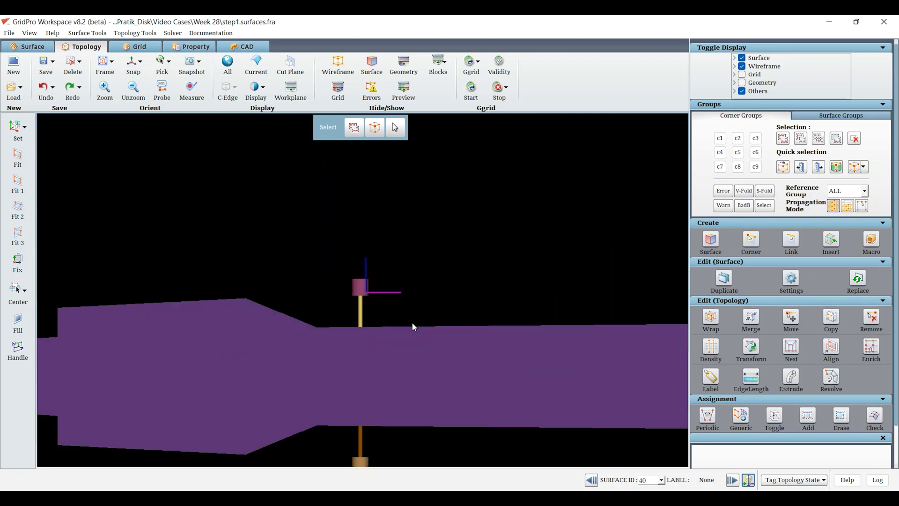
{"action": "middle_click_drag", "start_coordinate": [413, 323], "coordinate": [425, 273]}
{"action": "left_click", "coordinate": [814, 117]}
{"action": "left_click", "coordinate": [739, 139]}
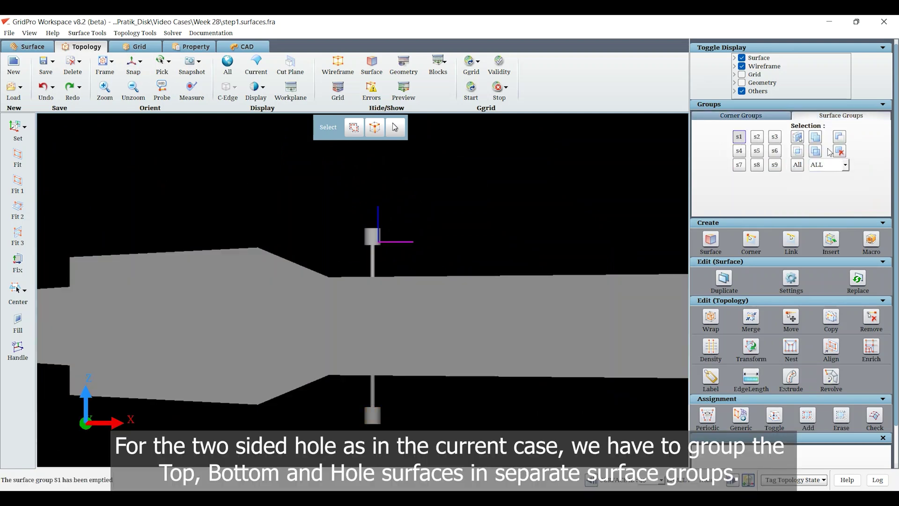
{"action": "left_click", "coordinate": [798, 140]}
{"action": "left_click_drag", "start_coordinate": [323, 304], "coordinate": [277, 359]}
{"action": "scroll", "coordinate": [328, 328], "scroll_direction": "up", "scroll_amount": 4}
{"action": "left_click", "coordinate": [402, 272]}
{"action": "left_click_drag", "start_coordinate": [384, 359], "coordinate": [335, 281]}
{"action": "left_click", "coordinate": [412, 405]}
{"action": "left_click_drag", "start_coordinate": [425, 257], "coordinate": [423, 421]}
{"action": "scroll", "coordinate": [422, 402], "scroll_direction": "down", "scroll_amount": 4}
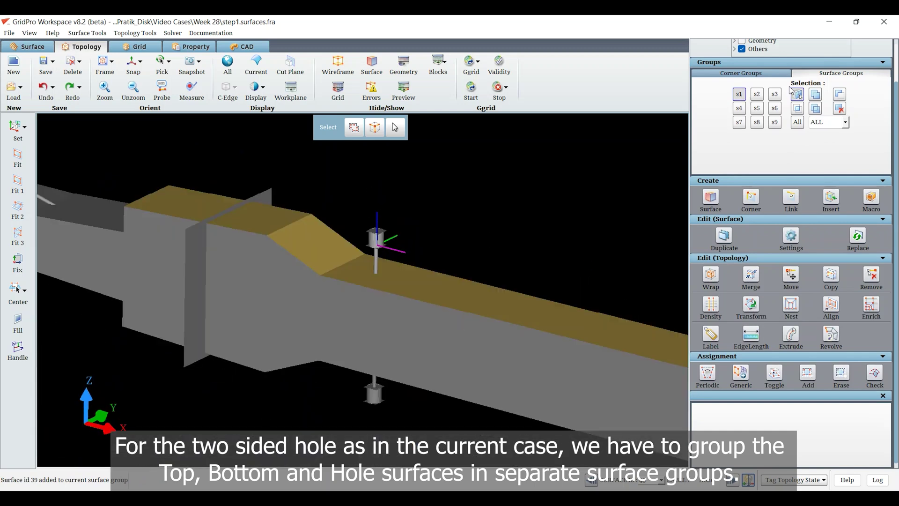
Add the planes where the injector tubes meet the upper and lower cylinders to surface group s2.
{"action": "left_click", "coordinate": [755, 98]}
{"action": "left_click", "coordinate": [797, 97]}
{"action": "middle_click_drag", "start_coordinate": [441, 258], "coordinate": [441, 305]}
{"action": "scroll", "coordinate": [441, 304], "scroll_direction": "up", "scroll_amount": 8}
{"action": "left_click", "coordinate": [387, 286]}
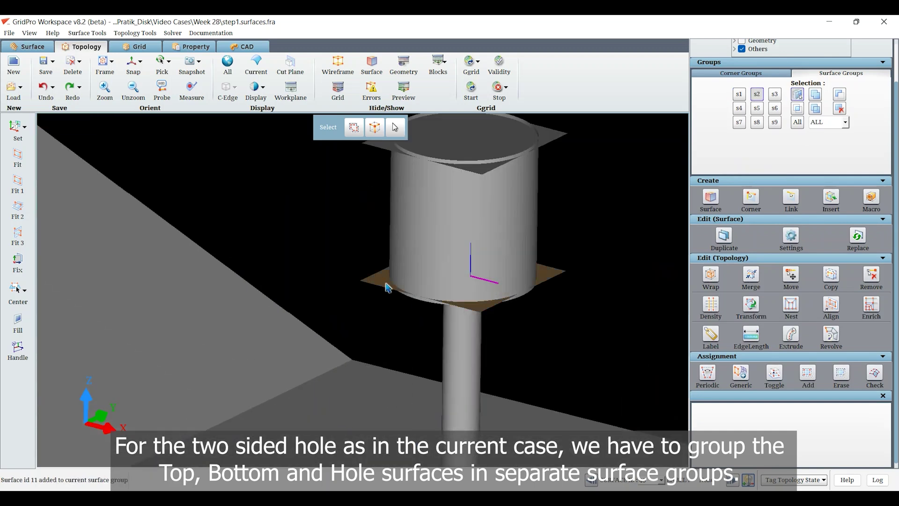
{"action": "scroll", "coordinate": [387, 286], "scroll_direction": "down", "scroll_amount": 8}
{"action": "middle_click_drag", "start_coordinate": [418, 398], "coordinate": [447, 262]}
{"action": "scroll", "coordinate": [448, 340], "scroll_direction": "up", "scroll_amount": 4}
{"action": "scroll", "coordinate": [448, 339], "scroll_direction": "up", "scroll_amount": 4}
{"action": "left_click", "coordinate": [546, 317]}
{"action": "scroll", "coordinate": [546, 318], "scroll_direction": "down", "scroll_amount": 8}
Add the upper and lower injector tube surfaces to surface group s3.
{"action": "middle_click_drag", "start_coordinate": [410, 230], "coordinate": [358, 320]}
{"action": "left_click", "coordinate": [777, 97]}
{"action": "left_click", "coordinate": [798, 105]}
{"action": "left_click", "coordinate": [374, 187]}
{"action": "middle_click_drag", "start_coordinate": [373, 192], "coordinate": [366, 291]}
{"action": "left_click", "coordinate": [370, 380]}
{"action": "scroll", "coordinate": [370, 378], "scroll_direction": "down", "scroll_amount": 5}
{"action": "middle_click_drag", "start_coordinate": [358, 360], "coordinate": [326, 306]}
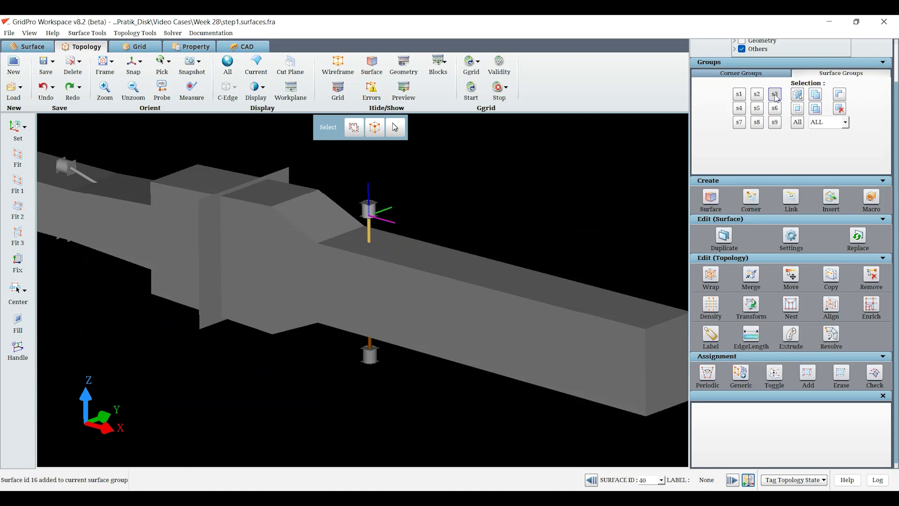
{"action": "left_click", "coordinate": [775, 98]}
Define a 2 sided hole topology with top surface group s1, bottom surface group s2 and holes group s3.
{"action": "left_click", "coordinate": [848, 269]}
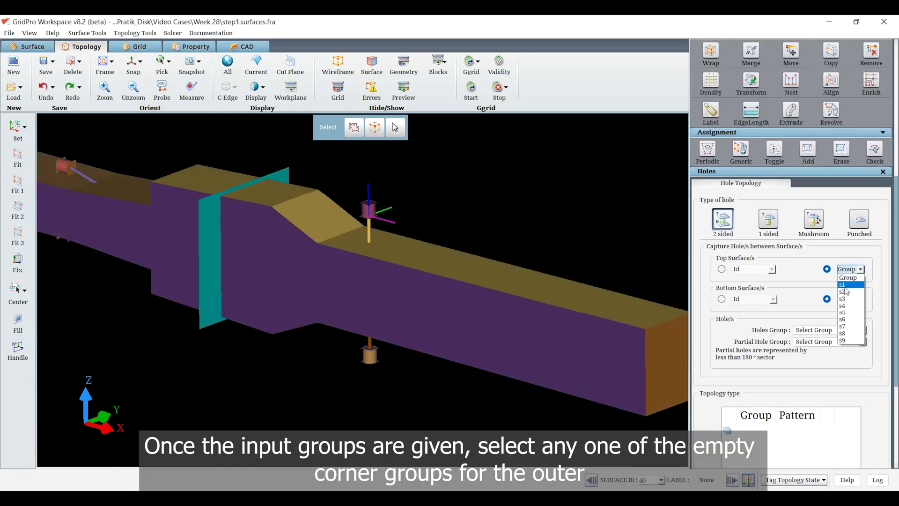
{"action": "left_click", "coordinate": [845, 285]}
{"action": "left_click", "coordinate": [851, 317]}
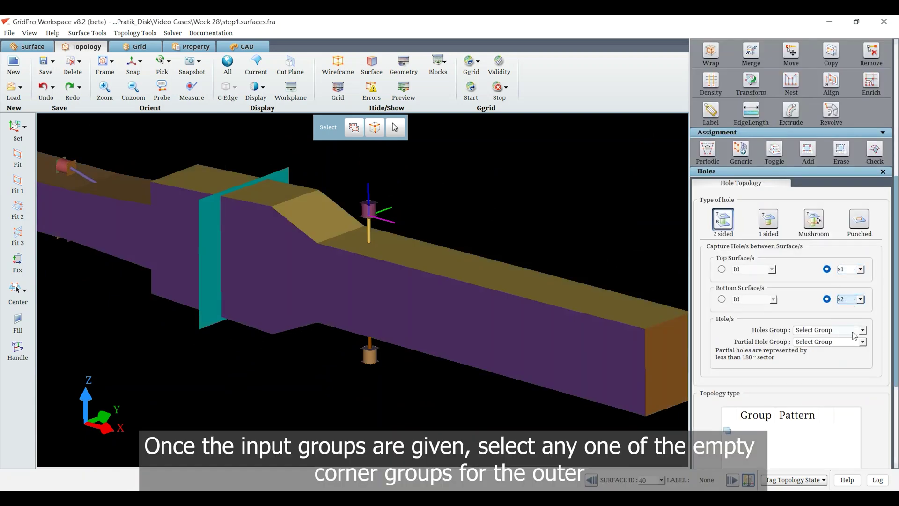
{"action": "left_click", "coordinate": [837, 330]}
{"action": "left_click", "coordinate": [814, 358]}
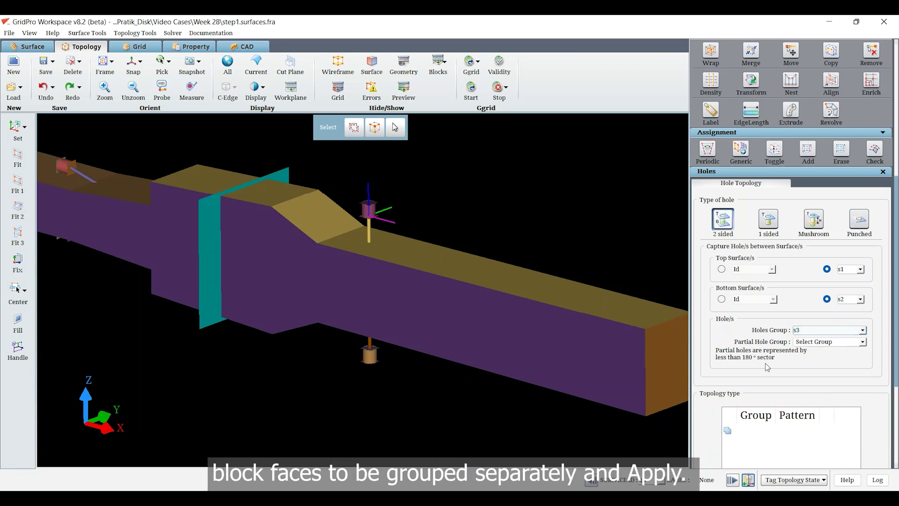
Assign the peripheral faces to corner group c9 and generate the hole topology.
{"action": "scroll", "coordinate": [763, 362], "scroll_direction": "down", "scroll_amount": 3}
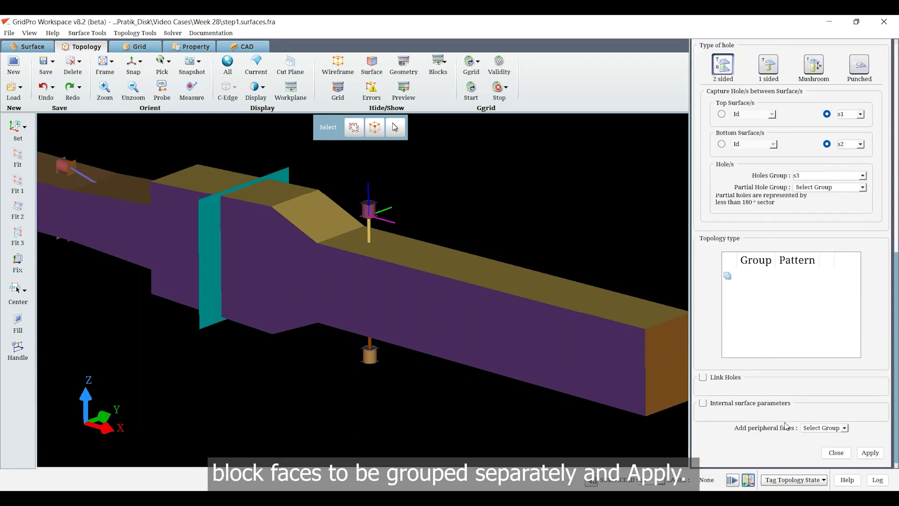
{"action": "left_click", "coordinate": [824, 428]}
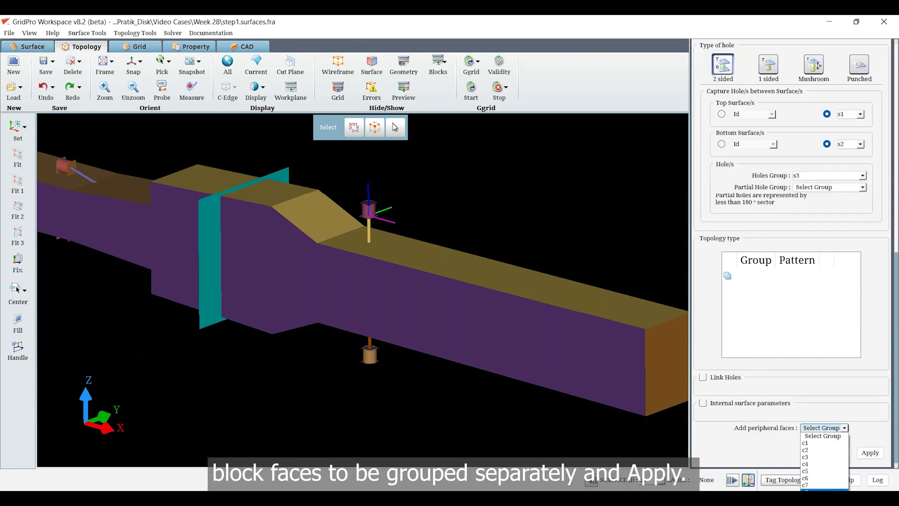
{"action": "left_click", "coordinate": [817, 498]}
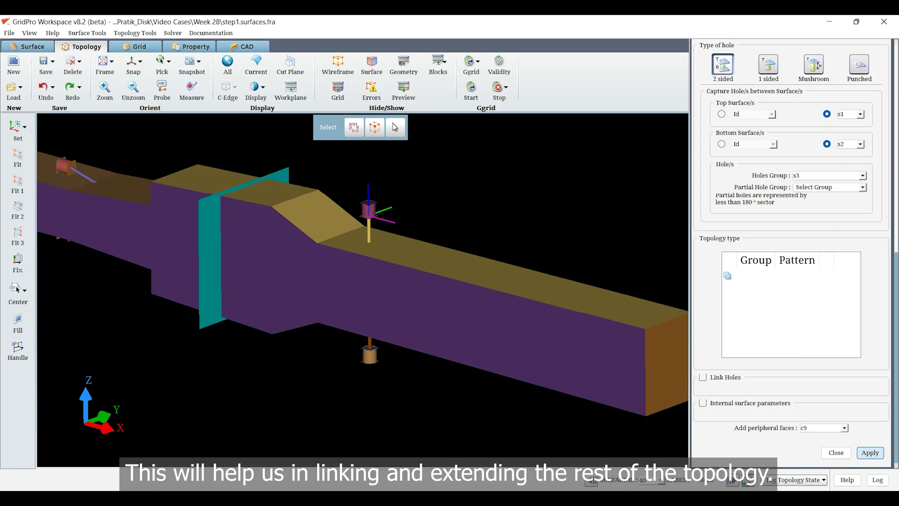
{"action": "left_click", "coordinate": [870, 452]}
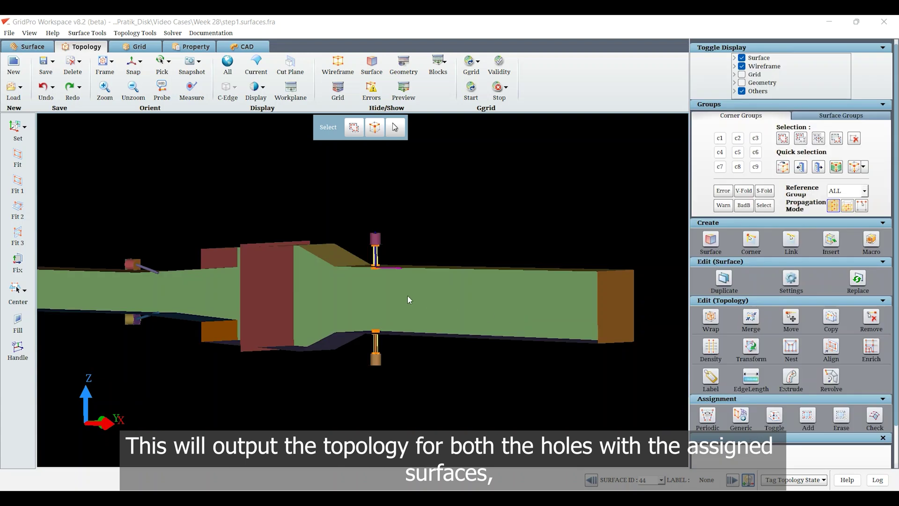
Examine the generated block topology and internal support surface at the upper injector hole.
{"action": "scroll", "coordinate": [377, 288], "scroll_direction": "up", "scroll_amount": 6}
{"action": "left_click_drag", "start_coordinate": [104, 204], "coordinate": [604, 226]}
{"action": "scroll", "coordinate": [413, 165], "scroll_direction": "up", "scroll_amount": 4}
{"action": "middle_click_drag", "start_coordinate": [416, 168], "coordinate": [344, 379]}
{"action": "scroll", "coordinate": [363, 315], "scroll_direction": "up", "scroll_amount": 10}
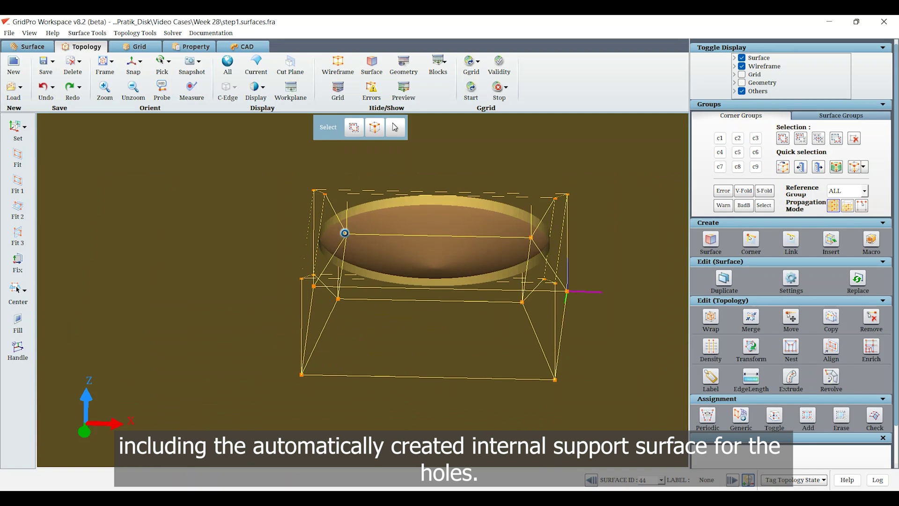
{"action": "left_click_drag", "start_coordinate": [648, 278], "coordinate": [292, 101]}
{"action": "middle_click_drag", "start_coordinate": [533, 243], "coordinate": [498, 274]}
Display corner group c9 and examine the outer block faces at the upper and lower injector holes.
{"action": "left_click", "coordinate": [755, 168]}
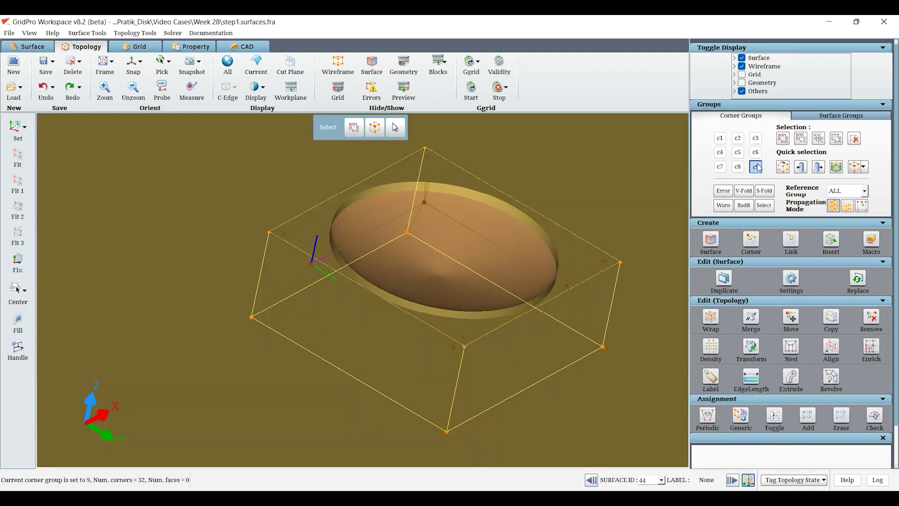
{"action": "left_click_drag", "start_coordinate": [449, 176], "coordinate": [295, 317]}
{"action": "scroll", "coordinate": [308, 297], "scroll_direction": "down", "scroll_amount": 8}
{"action": "middle_click_drag", "start_coordinate": [308, 297], "coordinate": [423, 62]}
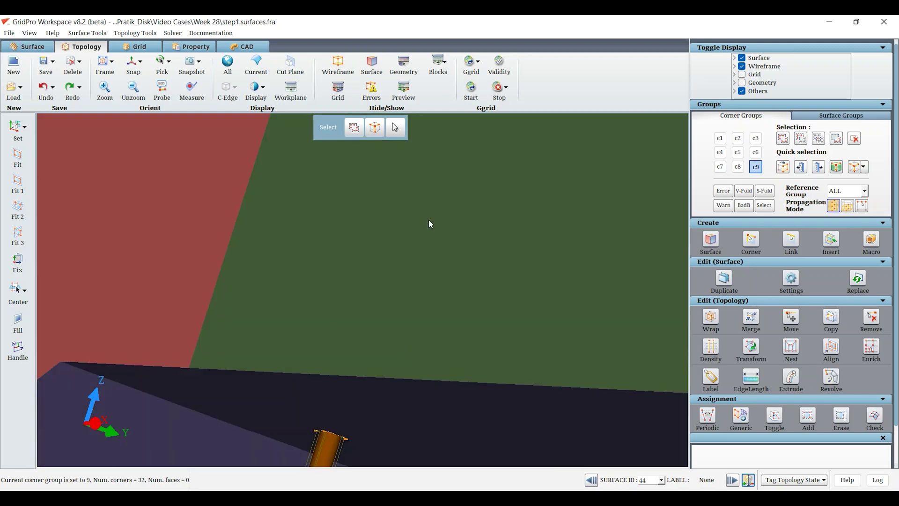
{"action": "mouse_move", "coordinate": [374, 264]}
{"action": "left_mouse_down"}
{"action": "mouse_move", "coordinate": [325, 257]}
{"action": "mouse_move", "coordinate": [266, 392]}
{"action": "mouse_move", "coordinate": [335, 257]}
{"action": "mouse_move", "coordinate": [340, 326]}
{"action": "mouse_move", "coordinate": [378, 221]}
{"action": "mouse_move", "coordinate": [295, 335]}
{"action": "mouse_move", "coordinate": [377, 339]}
{"action": "mouse_move", "coordinate": [261, 245]}
{"action": "mouse_move", "coordinate": [150, 230]}
{"action": "mouse_move", "coordinate": [156, 235]}
{"action": "left_mouse_up"}
{"action": "right_click", "coordinate": [302, 342]}
{"action": "left_click", "coordinate": [309, 347]}
{"action": "scroll", "coordinate": [181, 267], "scroll_direction": "down", "scroll_amount": 8}
{"action": "left_click_drag", "start_coordinate": [405, 197], "coordinate": [440, 274]}
{"action": "scroll", "coordinate": [440, 275], "scroll_direction": "up", "scroll_amount": 4}
{"action": "middle_click_drag", "start_coordinate": [439, 274], "coordinate": [352, 209]}
{"action": "mouse_move", "coordinate": [353, 208]}
{"action": "left_mouse_down"}
{"action": "mouse_move", "coordinate": [387, 267]}
{"action": "mouse_move", "coordinate": [435, 211]}
{"action": "mouse_move", "coordinate": [595, 313]}
{"action": "mouse_move", "coordinate": [590, 292]}
{"action": "left_mouse_up"}
Link the outer block faces of the upper injector hole to those of the lower hole across the duct.
{"action": "left_click", "coordinate": [133, 62]}
{"action": "middle_click_drag", "start_coordinate": [298, 315], "coordinate": [449, 235]}
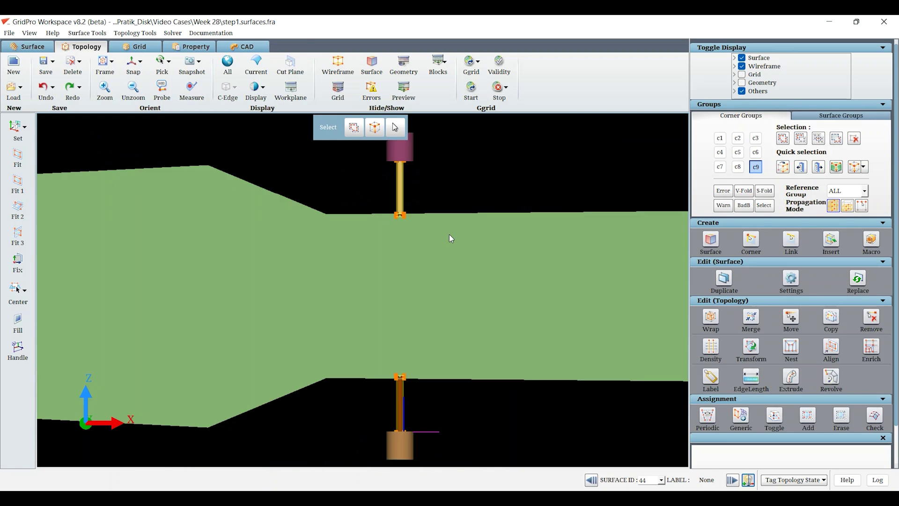
{"action": "scroll", "coordinate": [447, 235], "scroll_direction": "up", "scroll_amount": 3}
{"action": "left_click_drag", "start_coordinate": [449, 238], "coordinate": [432, 269]}
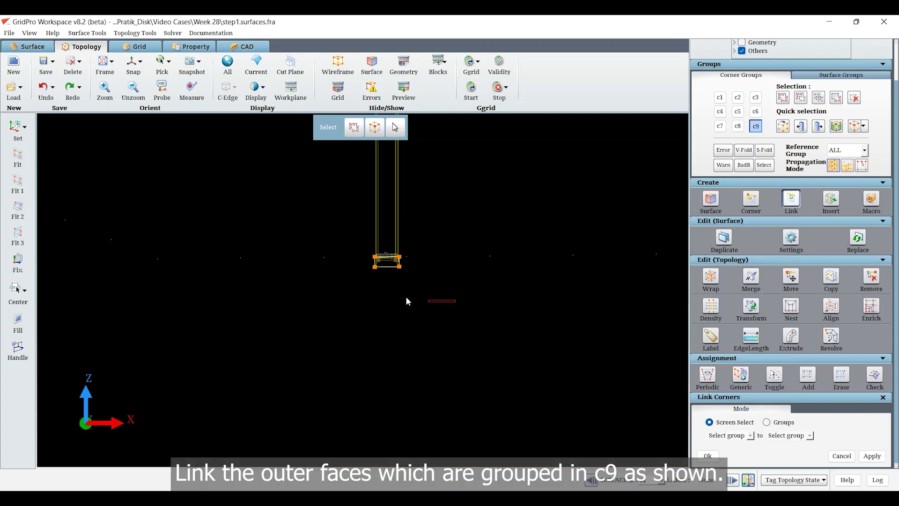
{"action": "right_click", "coordinate": [346, 260]}
{"action": "left_click", "coordinate": [792, 197]}
{"action": "left_click_drag", "start_coordinate": [460, 308], "coordinate": [317, 263]}
{"action": "scroll", "coordinate": [373, 407], "scroll_direction": "down", "scroll_amount": 4}
{"action": "middle_click_drag", "start_coordinate": [367, 126], "coordinate": [373, 224]}
{"action": "scroll", "coordinate": [373, 225], "scroll_direction": "up", "scroll_amount": 5}
{"action": "left_click_drag", "start_coordinate": [387, 164], "coordinate": [490, 195]}
{"action": "middle_click_drag", "start_coordinate": [490, 204], "coordinate": [457, 383]}
{"action": "scroll", "coordinate": [458, 373], "scroll_direction": "down", "scroll_amount": 4}
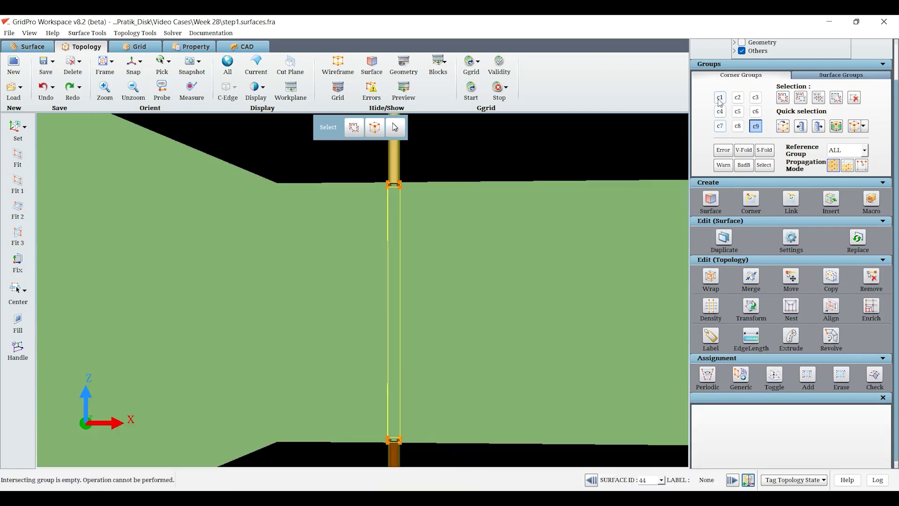
Gather the corners around the hole openings in corner group c1 and reduce the group to the intersecting corners.
{"action": "left_click", "coordinate": [720, 101]}
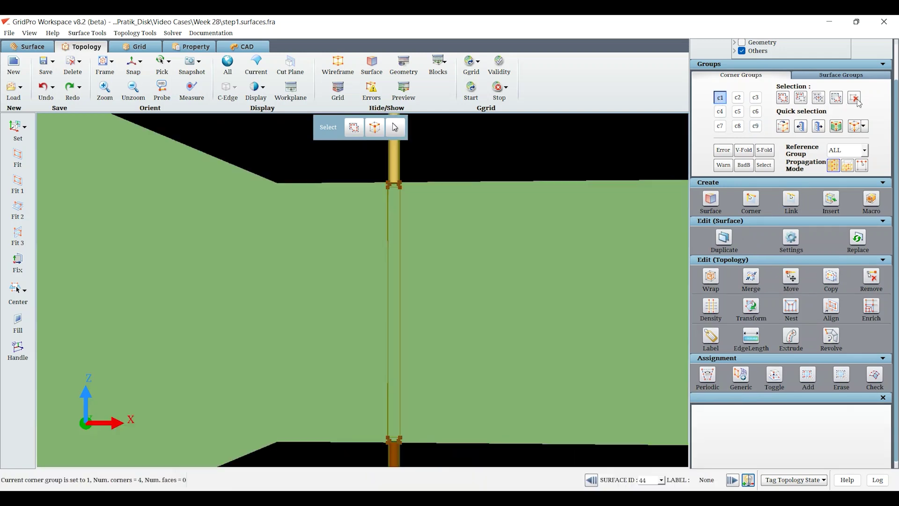
{"action": "left_click", "coordinate": [783, 95]}
{"action": "left_click", "coordinate": [819, 102]}
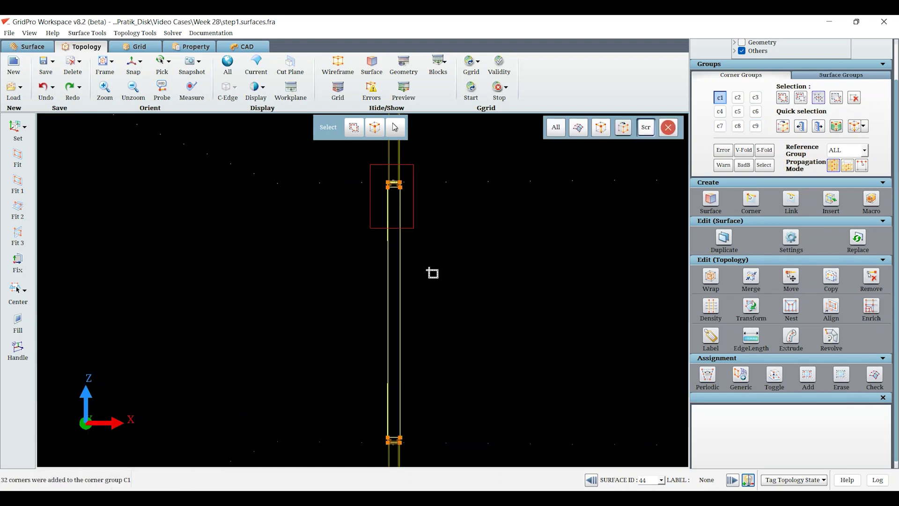
{"action": "left_click", "coordinate": [820, 101]}
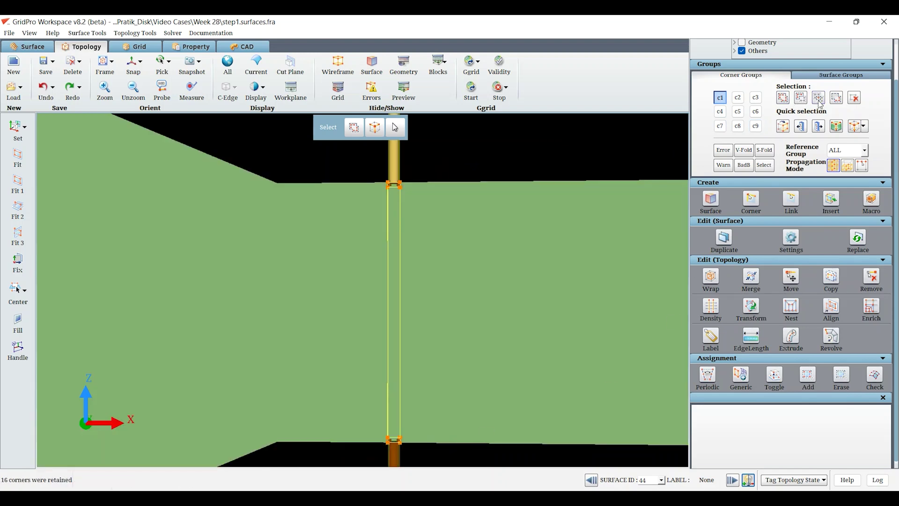
Add the hole-opening corners of group c1 to corner group c2.
{"action": "left_click", "coordinate": [738, 96]}
{"action": "left_click", "coordinate": [783, 96]}
{"action": "scroll", "coordinate": [378, 257], "scroll_direction": "up", "scroll_amount": 5}
{"action": "mouse_move", "coordinate": [343, 261]}
{"action": "left_mouse_down"}
{"action": "mouse_move", "coordinate": [343, 315]}
{"action": "mouse_move", "coordinate": [371, 343]}
{"action": "mouse_move", "coordinate": [375, 266]}
{"action": "left_mouse_up"}
{"action": "left_click", "coordinate": [720, 97]}
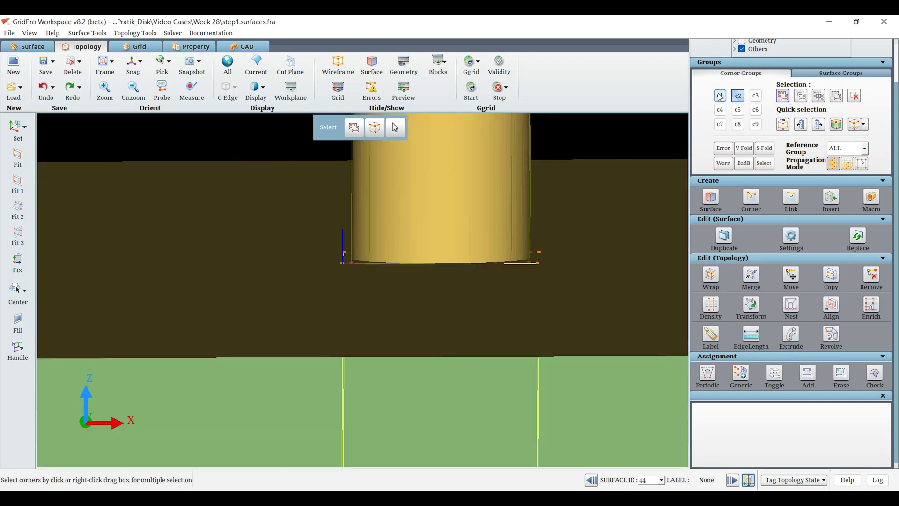
{"action": "left_click", "coordinate": [133, 62]}
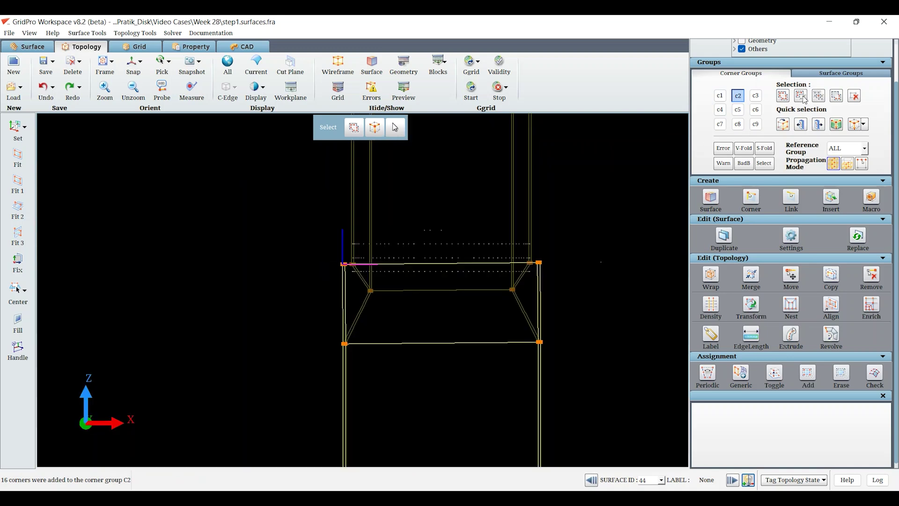
Remove the upper hole's inner block corners facing the duct interior from corner group c2.
{"action": "left_click", "coordinate": [803, 97]}
{"action": "right_click", "coordinate": [325, 318]}
{"action": "left_click", "coordinate": [260, 303]}
{"action": "left_click_drag", "start_coordinate": [294, 324], "coordinate": [595, 415]}
{"action": "scroll", "coordinate": [562, 382], "scroll_direction": "down", "scroll_amount": 8}
{"action": "middle_click_drag", "start_coordinate": [459, 412], "coordinate": [478, 259]}
Remove the corresponding inner block corners at the lower injector hole from corner group c2.
{"action": "scroll", "coordinate": [478, 259], "scroll_direction": "down", "scroll_amount": 4}
{"action": "middle_click_drag", "start_coordinate": [394, 349], "coordinate": [395, 309]}
{"action": "scroll", "coordinate": [374, 309], "scroll_direction": "up", "scroll_amount": 4}
{"action": "mouse_move", "coordinate": [316, 313]}
{"action": "middle_mouse_down"}
{"action": "mouse_move", "coordinate": [336, 222]}
{"action": "mouse_move", "coordinate": [323, 164]}
{"action": "middle_mouse_up"}
{"action": "scroll", "coordinate": [327, 188], "scroll_direction": "up", "scroll_amount": 5}
{"action": "left_click_drag", "start_coordinate": [351, 249], "coordinate": [610, 363]}
{"action": "scroll", "coordinate": [610, 363], "scroll_direction": "down", "scroll_amount": 4}
{"action": "left_click_drag", "start_coordinate": [310, 183], "coordinate": [209, 392]}
{"action": "middle_click_drag", "start_coordinate": [475, 259], "coordinate": [468, 331]}
{"action": "left_click", "coordinate": [801, 98]}
{"action": "scroll", "coordinate": [482, 277], "scroll_direction": "down", "scroll_amount": 4}
{"action": "middle_click_drag", "start_coordinate": [482, 277], "coordinate": [495, 376]}
{"action": "scroll", "coordinate": [491, 329], "scroll_direction": "down", "scroll_amount": 3}
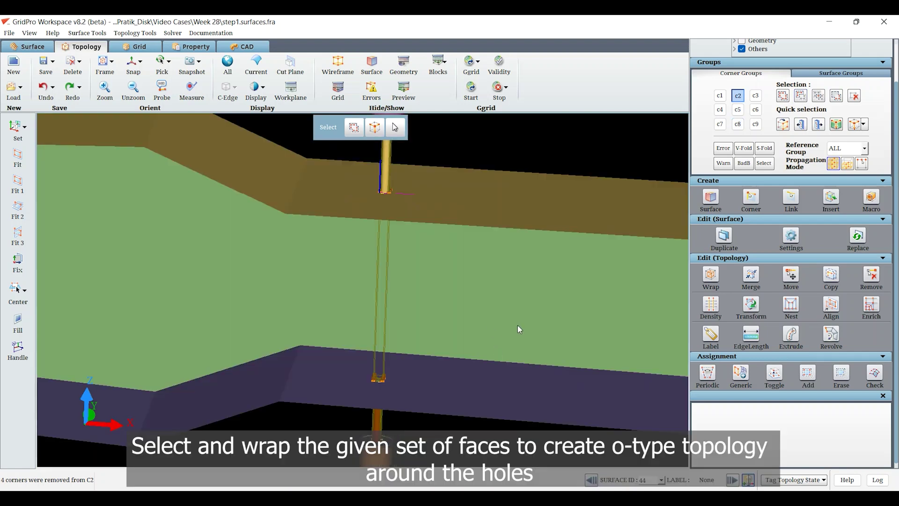
Wrap the boundary faces of corner group c1 with c2 as the exclusion group to create an O-grid around the holes.
{"action": "left_click", "coordinate": [711, 274]}
{"action": "scroll", "coordinate": [762, 433], "scroll_direction": "down", "scroll_amount": 2}
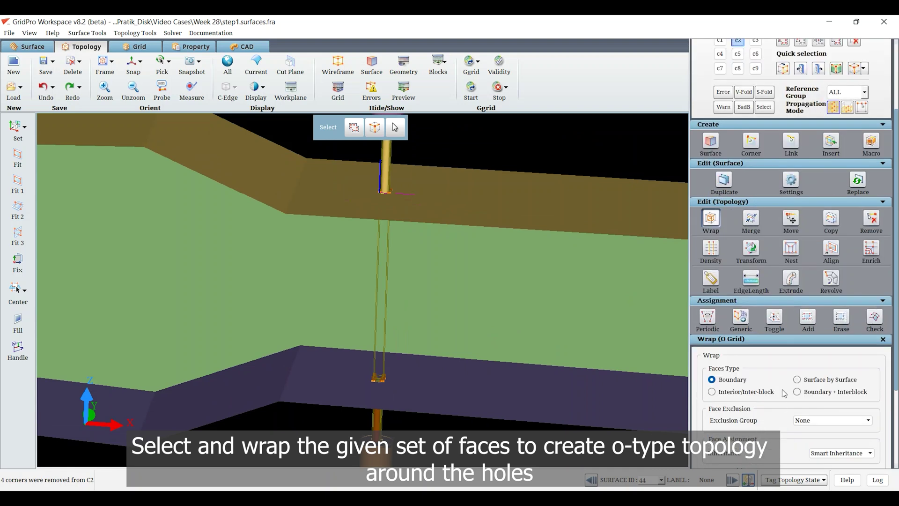
{"action": "scroll", "coordinate": [787, 396], "scroll_direction": "down", "scroll_amount": 2}
{"action": "left_click", "coordinate": [802, 367]}
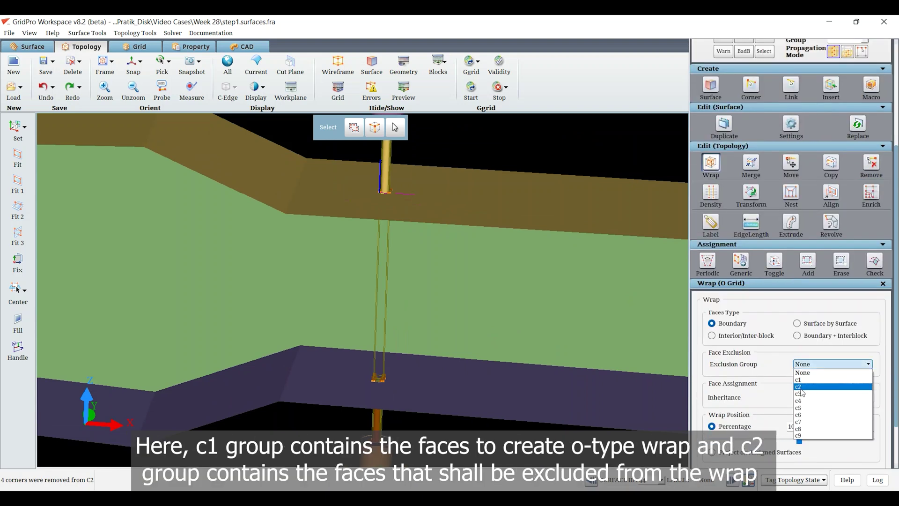
{"action": "left_click", "coordinate": [802, 387]}
{"action": "scroll", "coordinate": [749, 187], "scroll_direction": "up", "scroll_amount": 5}
{"action": "left_click", "coordinate": [720, 124]}
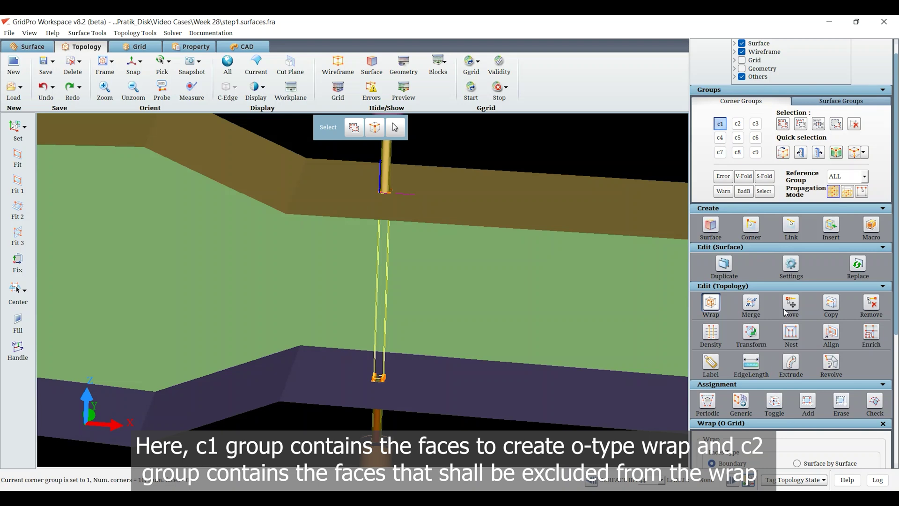
{"action": "scroll", "coordinate": [758, 331], "scroll_direction": "down", "scroll_amount": 7}
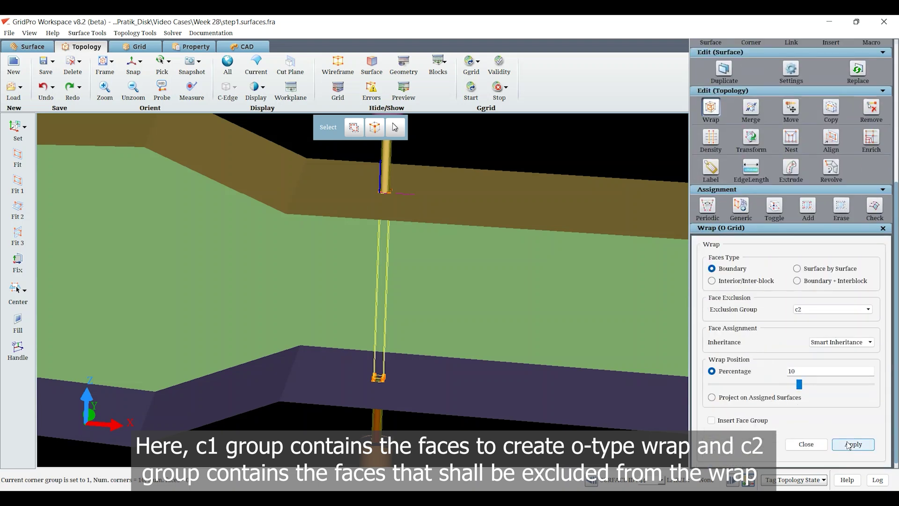
{"action": "left_click", "coordinate": [849, 445]}
{"action": "left_click", "coordinate": [468, 262]}
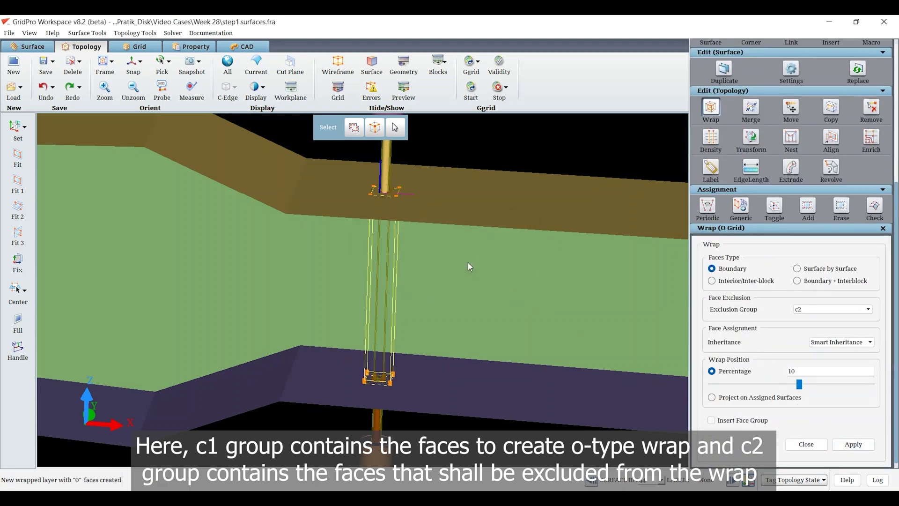
Set the wrap position to 6 percent and close the Wrap tool.
{"action": "left_click_drag", "start_coordinate": [797, 383], "coordinate": [802, 384]}
{"action": "scroll", "coordinate": [468, 203], "scroll_direction": "up", "scroll_amount": 10}
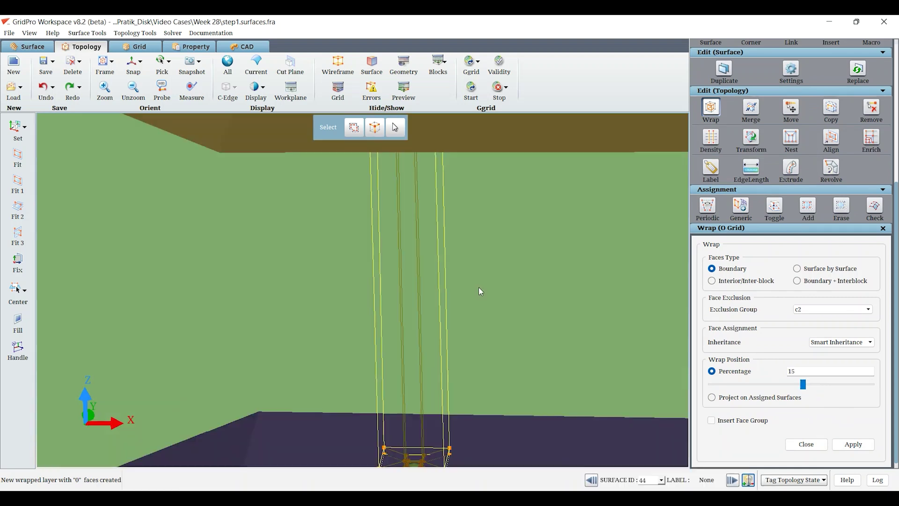
{"action": "left_click_drag", "start_coordinate": [418, 313], "coordinate": [406, 240]}
{"action": "scroll", "coordinate": [349, 219], "scroll_direction": "up", "scroll_amount": 5}
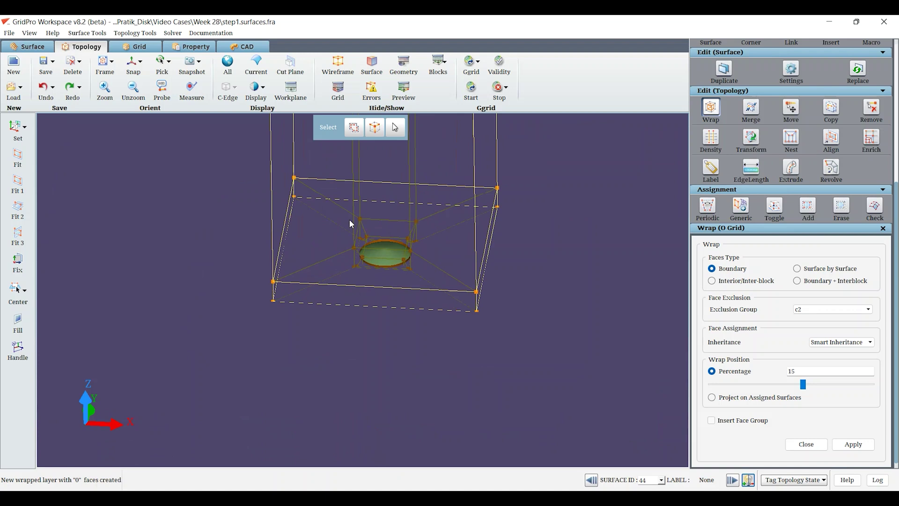
{"action": "left_click_drag", "start_coordinate": [804, 385], "coordinate": [797, 385]}
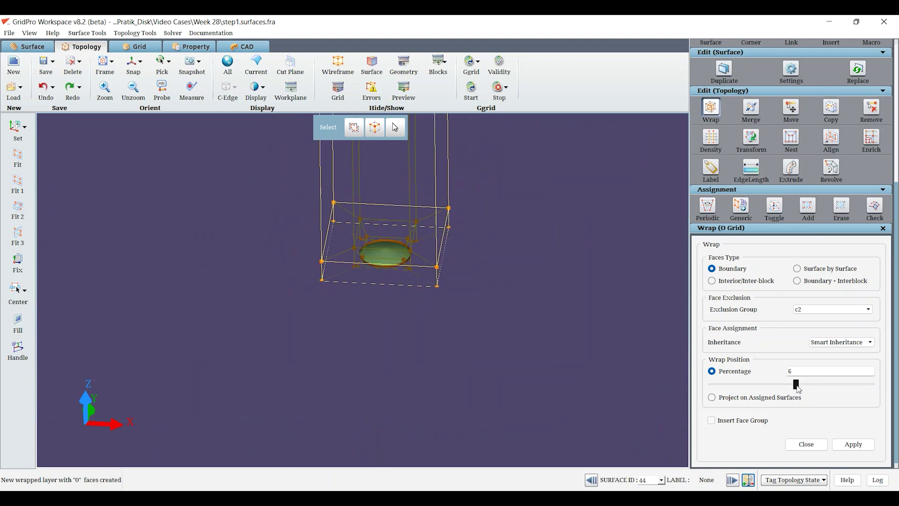
{"action": "scroll", "coordinate": [417, 269], "scroll_direction": "down", "scroll_amount": 10}
{"action": "mouse_move", "coordinate": [339, 350]}
{"action": "left_mouse_down"}
{"action": "mouse_move", "coordinate": [397, 358]}
{"action": "mouse_move", "coordinate": [416, 345]}
{"action": "mouse_move", "coordinate": [372, 139]}
{"action": "mouse_move", "coordinate": [403, 181]}
{"action": "mouse_move", "coordinate": [400, 165]}
{"action": "left_mouse_up"}
{"action": "scroll", "coordinate": [398, 165], "scroll_direction": "down", "scroll_amount": 3}
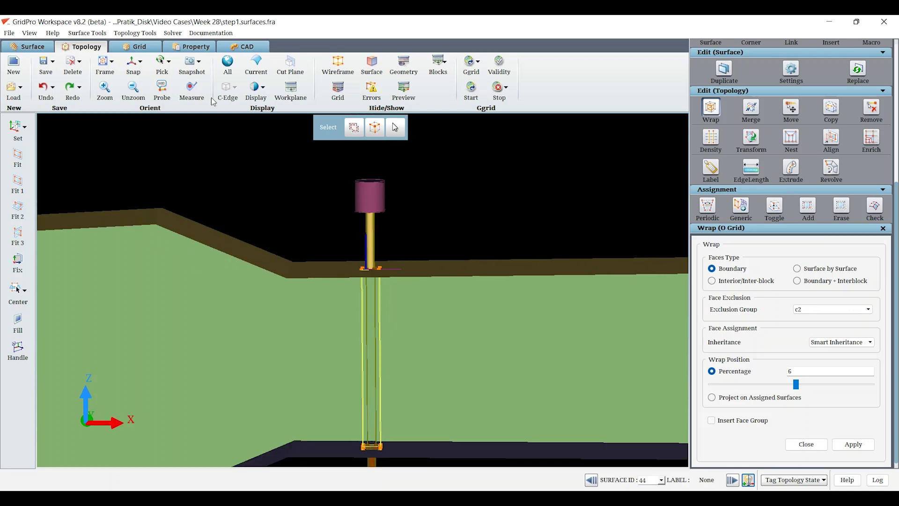
{"action": "left_click", "coordinate": [127, 67]}
{"action": "scroll", "coordinate": [824, 287], "scroll_direction": "up", "scroll_amount": 5}
{"action": "left_click", "coordinate": [882, 368]}
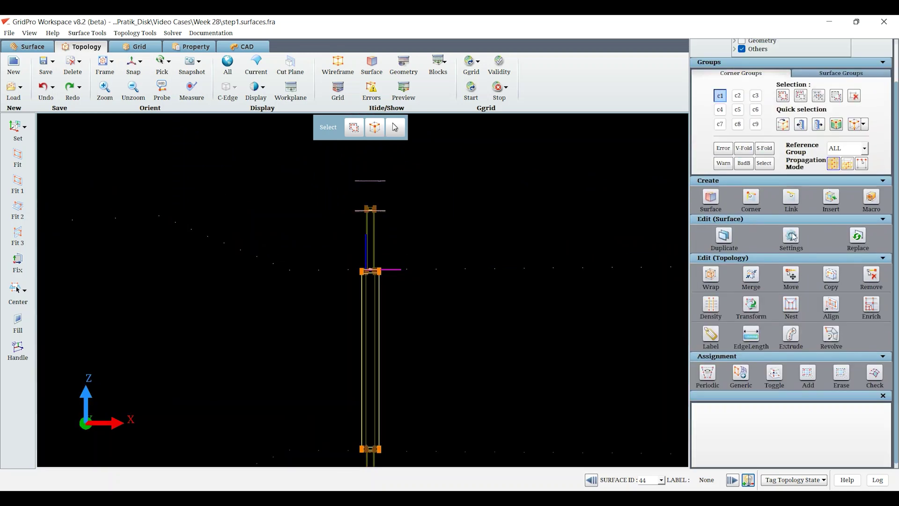
Gather the injector hole corners in corner group c1 and remove those near the duct walls, leaving the outer hole ends.
{"action": "left_click", "coordinate": [786, 99]}
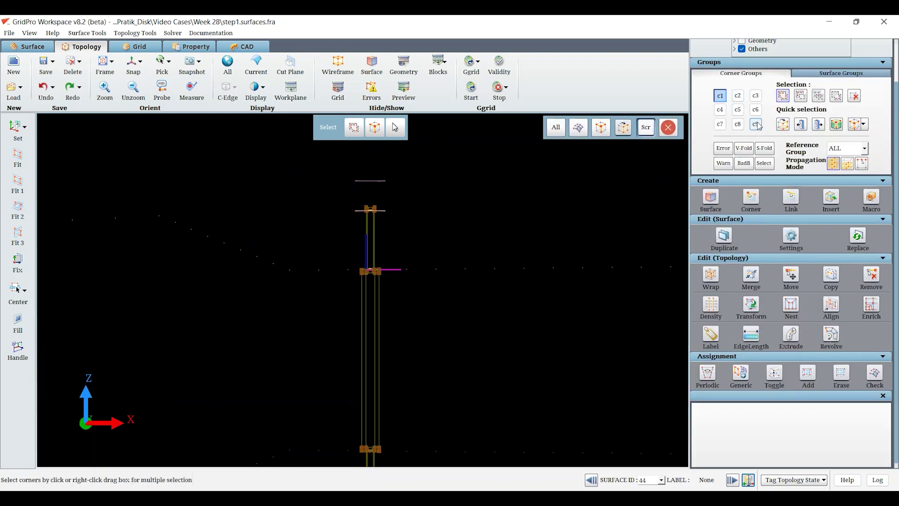
{"action": "left_click", "coordinate": [806, 99]}
{"action": "scroll", "coordinate": [449, 289], "scroll_direction": "down", "scroll_amount": 3}
{"action": "left_click_drag", "start_coordinate": [321, 262], "coordinate": [435, 425]}
{"action": "left_click_drag", "start_coordinate": [304, 352], "coordinate": [410, 424]}
{"action": "middle_click_drag", "start_coordinate": [424, 420], "coordinate": [459, 311]}
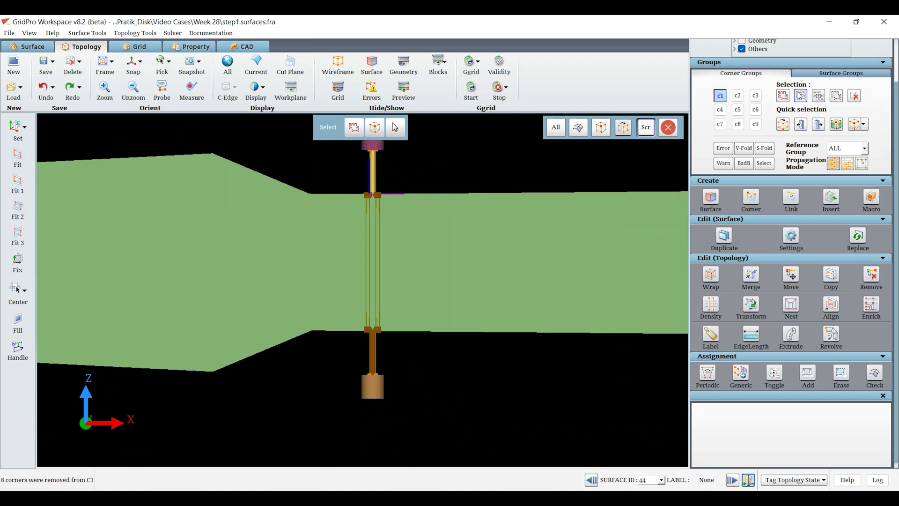
{"action": "left_click", "coordinate": [800, 95]}
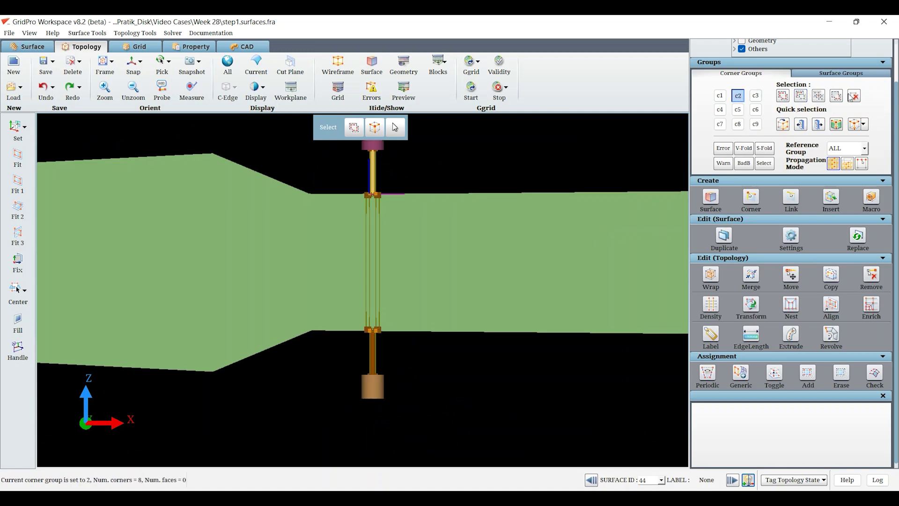
Add the block corners at the outer ends of both injector holes to corner group c2.
{"action": "left_click", "coordinate": [785, 99]}
{"action": "left_click_drag", "start_coordinate": [344, 143], "coordinate": [412, 163]}
{"action": "middle_click_drag", "start_coordinate": [460, 206], "coordinate": [451, 323]}
{"action": "scroll", "coordinate": [396, 282], "scroll_direction": "up", "scroll_amount": 6}
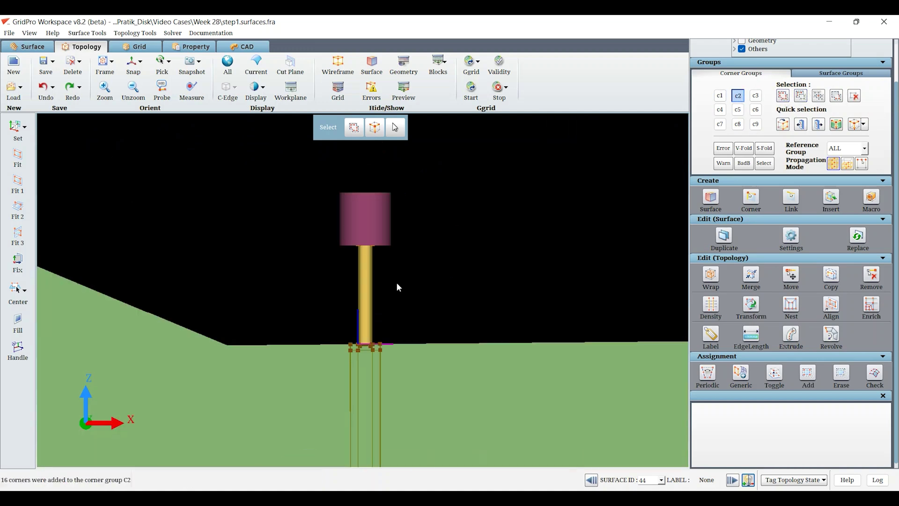
{"action": "middle_click_drag", "start_coordinate": [409, 276], "coordinate": [429, 367]}
{"action": "scroll", "coordinate": [430, 366], "scroll_direction": "up", "scroll_amount": 6}
{"action": "mouse_move", "coordinate": [538, 398]}
{"action": "middle_mouse_down"}
{"action": "mouse_move", "coordinate": [471, 351]}
{"action": "mouse_move", "coordinate": [398, 425]}
{"action": "middle_mouse_up"}
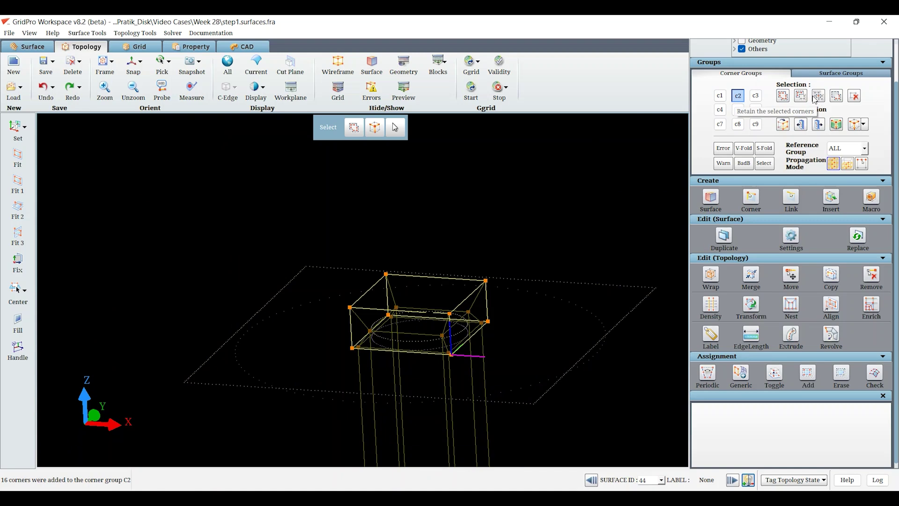
{"action": "middle_click_drag", "start_coordinate": [323, 321], "coordinate": [338, 181]}
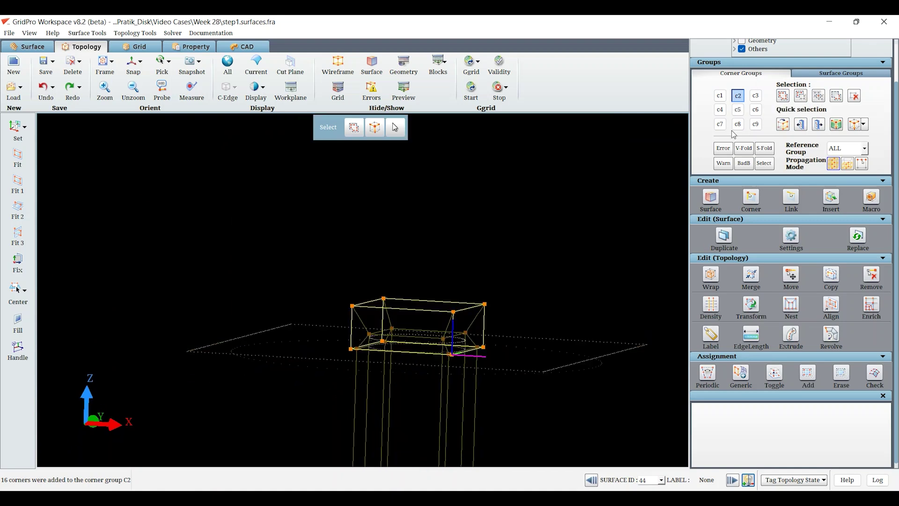
Remove the upper injector hole's unneeded end-block corners from corner group c2.
{"action": "left_click", "coordinate": [801, 96]}
{"action": "left_click_drag", "start_coordinate": [494, 317], "coordinate": [494, 319]}
{"action": "scroll", "coordinate": [482, 351], "scroll_direction": "down", "scroll_amount": 6}
{"action": "mouse_move", "coordinate": [471, 382]}
{"action": "middle_mouse_down"}
{"action": "mouse_move", "coordinate": [535, 134]}
{"action": "mouse_move", "coordinate": [466, 162]}
{"action": "middle_mouse_up"}
{"action": "scroll", "coordinate": [415, 300], "scroll_direction": "down", "scroll_amount": 3}
{"action": "middle_click_drag", "start_coordinate": [415, 300], "coordinate": [412, 231]}
Remove the matching end-block corners of the lower injector hole from corner group c2 and make c1 the active group.
{"action": "scroll", "coordinate": [391, 248], "scroll_direction": "up", "scroll_amount": 9}
{"action": "middle_click_drag", "start_coordinate": [364, 260], "coordinate": [231, 267]}
{"action": "scroll", "coordinate": [567, 385], "scroll_direction": "up", "scroll_amount": 4}
{"action": "right_click", "coordinate": [310, 310]}
{"action": "left_click", "coordinate": [593, 378]}
{"action": "left_click_drag", "start_coordinate": [589, 377], "coordinate": [248, 294]}
{"action": "middle_click", "coordinate": [494, 254]}
{"action": "middle_click_drag", "start_coordinate": [294, 275], "coordinate": [438, 337]}
{"action": "scroll", "coordinate": [456, 314], "scroll_direction": "down", "scroll_amount": 5}
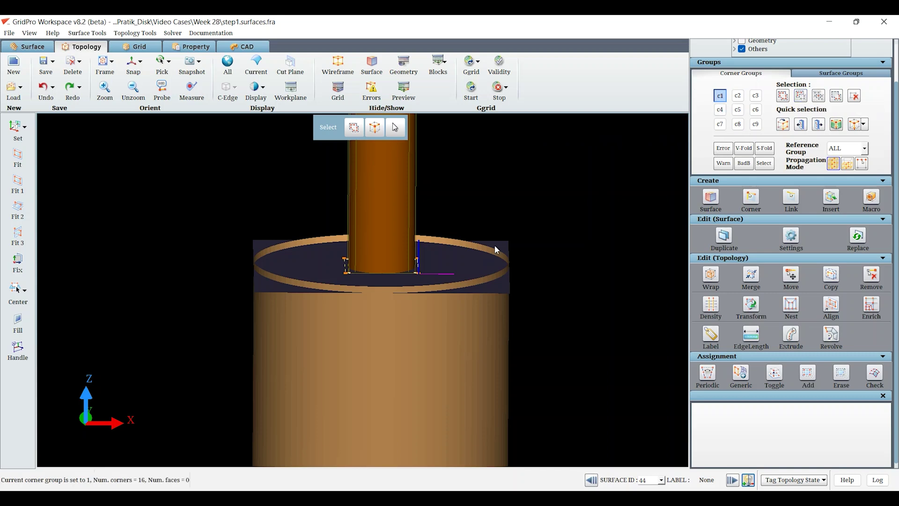
Wrap the outer hole ends in group c1 with c2 excluded, at a wrap position of -3 percent.
{"action": "left_click", "coordinate": [711, 276]}
{"action": "scroll", "coordinate": [778, 402], "scroll_direction": "down", "scroll_amount": 4}
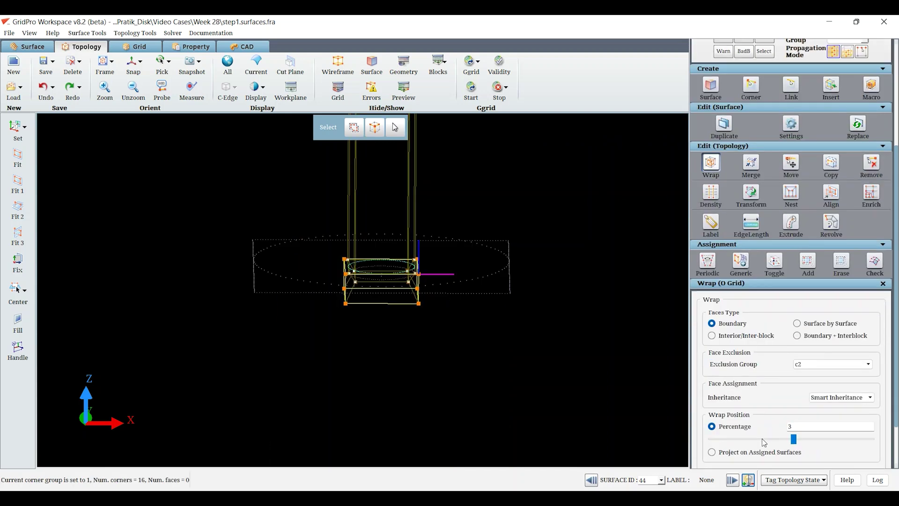
{"action": "left_click", "coordinate": [851, 445]}
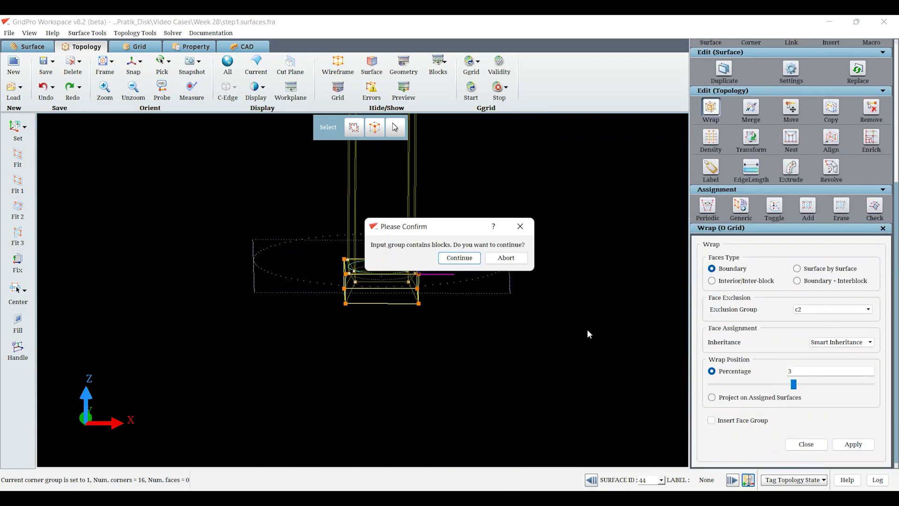
{"action": "left_click", "coordinate": [459, 258]}
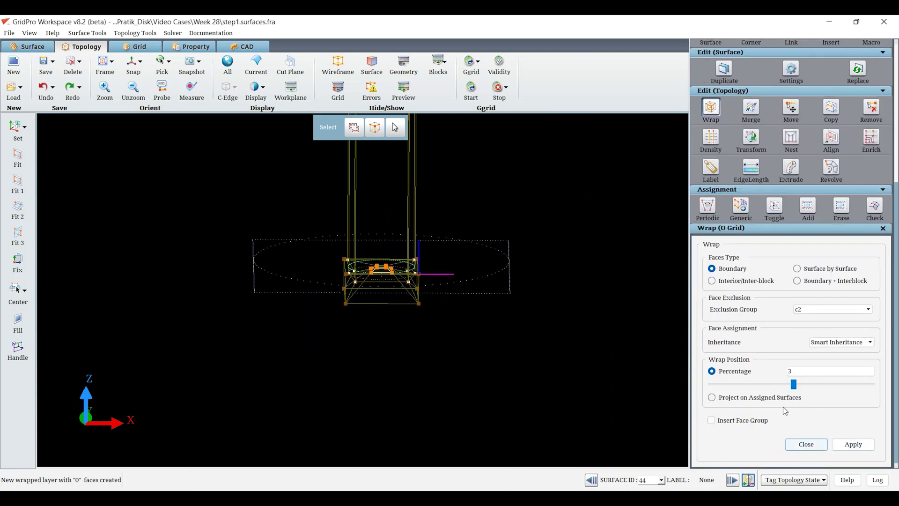
{"action": "left_click_drag", "start_coordinate": [793, 384], "coordinate": [777, 384]}
{"action": "left_click_drag", "start_coordinate": [787, 384], "coordinate": [786, 383]}
Examine the new wrap layers at the outer ends of the lower and upper injector holes, then close the Wrap tool.
{"action": "mouse_move", "coordinate": [381, 262]}
{"action": "left_mouse_down"}
{"action": "mouse_move", "coordinate": [394, 316]}
{"action": "mouse_move", "coordinate": [419, 343]}
{"action": "mouse_move", "coordinate": [470, 327]}
{"action": "mouse_move", "coordinate": [434, 306]}
{"action": "mouse_move", "coordinate": [322, 289]}
{"action": "mouse_move", "coordinate": [495, 186]}
{"action": "mouse_move", "coordinate": [535, 209]}
{"action": "left_mouse_up"}
{"action": "scroll", "coordinate": [394, 316], "scroll_direction": "up", "scroll_amount": 3}
{"action": "scroll", "coordinate": [524, 222], "scroll_direction": "down", "scroll_amount": 8}
{"action": "middle_click_drag", "start_coordinate": [484, 201], "coordinate": [479, 368]}
{"action": "scroll", "coordinate": [440, 318], "scroll_direction": "down", "scroll_amount": 3}
{"action": "middle_click_drag", "start_coordinate": [327, 191], "coordinate": [358, 271]}
{"action": "scroll", "coordinate": [393, 297], "scroll_direction": "up", "scroll_amount": 10}
{"action": "mouse_move", "coordinate": [487, 298]}
{"action": "left_mouse_down"}
{"action": "mouse_move", "coordinate": [424, 359]}
{"action": "mouse_move", "coordinate": [403, 245]}
{"action": "mouse_move", "coordinate": [439, 377]}
{"action": "left_mouse_up"}
{"action": "middle_click_drag", "start_coordinate": [402, 363], "coordinate": [239, 177]}
{"action": "mouse_move", "coordinate": [292, 246]}
{"action": "left_mouse_down"}
{"action": "mouse_move", "coordinate": [359, 337]}
{"action": "mouse_move", "coordinate": [343, 279]}
{"action": "mouse_move", "coordinate": [291, 225]}
{"action": "mouse_move", "coordinate": [543, 272]}
{"action": "mouse_move", "coordinate": [420, 370]}
{"action": "mouse_move", "coordinate": [569, 331]}
{"action": "left_mouse_up"}
{"action": "scroll", "coordinate": [571, 334], "scroll_direction": "down", "scroll_amount": 6}
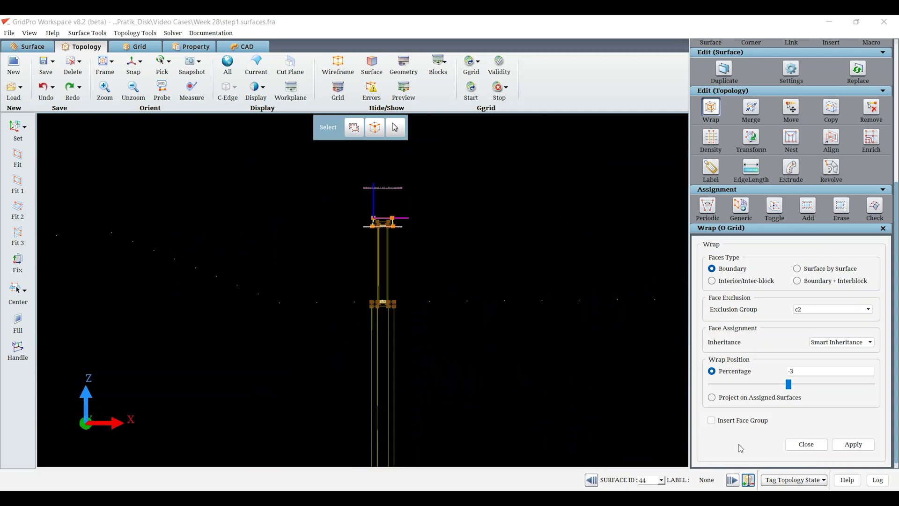
{"action": "left_click", "coordinate": [805, 444]}
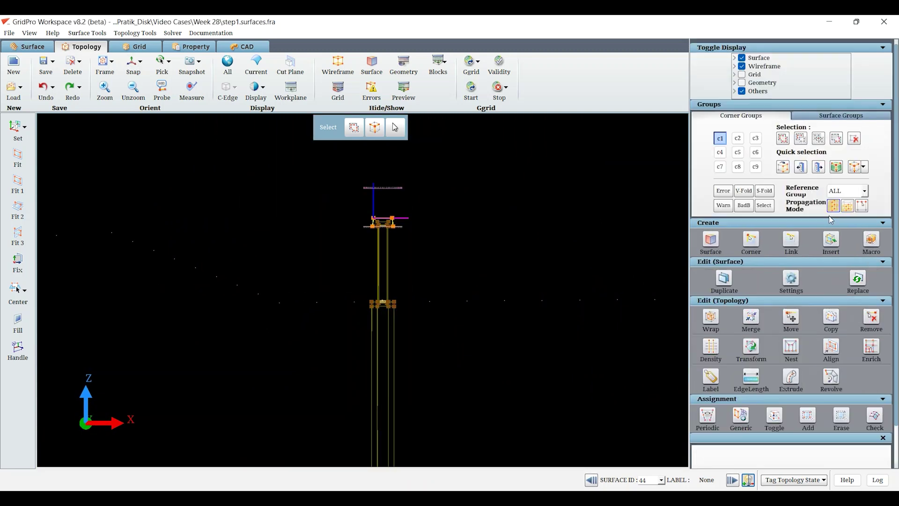
Group the outer wrap corners around the hole openings, spanning the duct, in corner group c1.
{"action": "left_click", "coordinate": [721, 142]}
{"action": "left_click", "coordinate": [799, 139]}
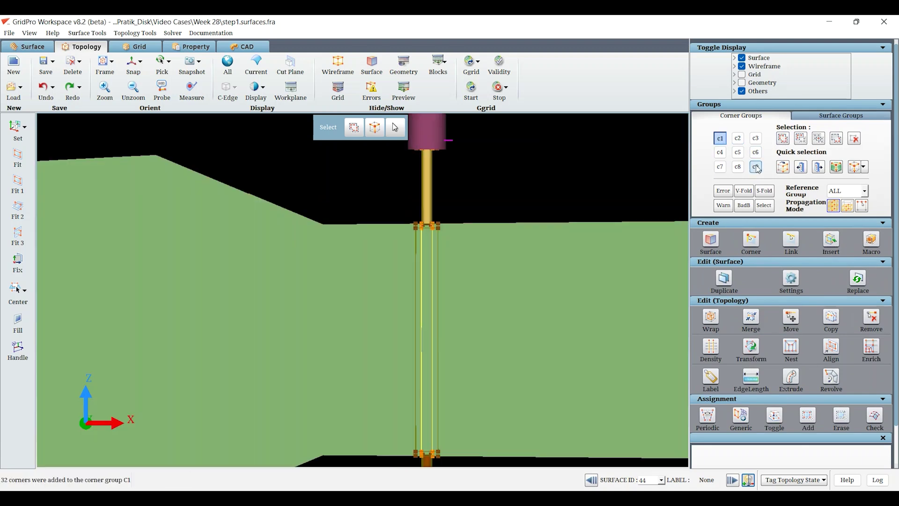
{"action": "left_click_drag", "start_coordinate": [423, 202], "coordinate": [360, 241]}
{"action": "middle_click_drag", "start_coordinate": [359, 240], "coordinate": [330, 352]}
{"action": "right_click_drag", "start_coordinate": [330, 352], "coordinate": [300, 366]}
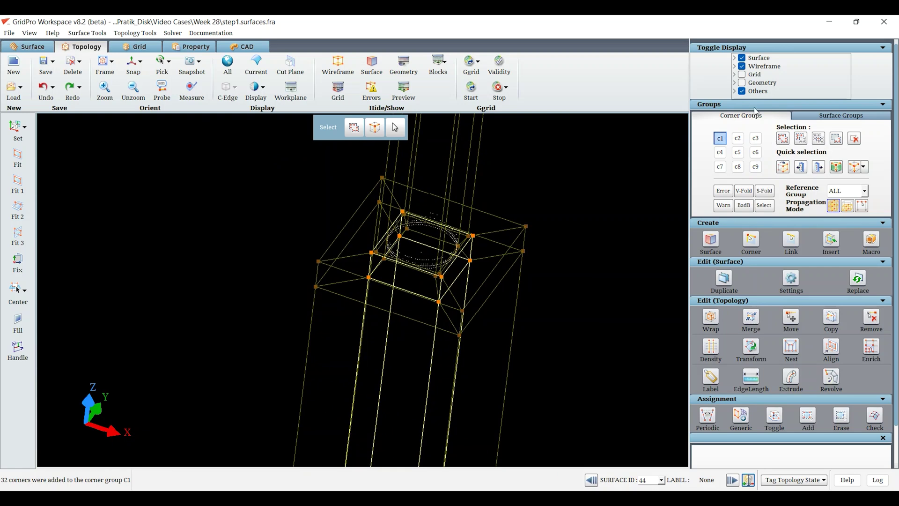
{"action": "left_click", "coordinate": [781, 138]}
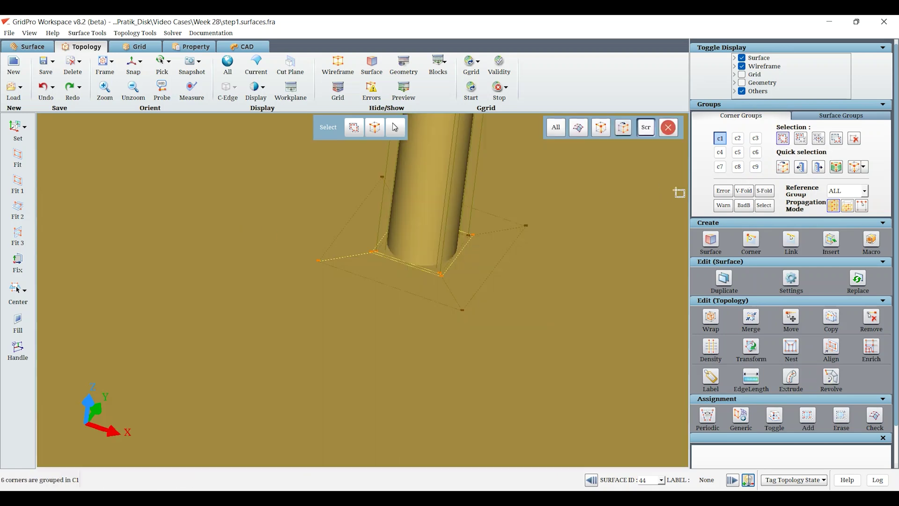
{"action": "scroll", "coordinate": [785, 143], "scroll_direction": "down", "scroll_amount": 1}
{"action": "scroll", "coordinate": [372, 286], "scroll_direction": "up", "scroll_amount": 2}
{"action": "right_click", "coordinate": [324, 241]}
{"action": "right_click_drag", "start_coordinate": [325, 241], "coordinate": [324, 421]}
{"action": "left_click_drag", "start_coordinate": [325, 421], "coordinate": [300, 458]}
{"action": "left_click_drag", "start_coordinate": [435, 320], "coordinate": [447, 335]}
{"action": "right_click_drag", "start_coordinate": [446, 336], "coordinate": [453, 276]}
{"action": "middle_click_drag", "start_coordinate": [453, 276], "coordinate": [339, 415]}
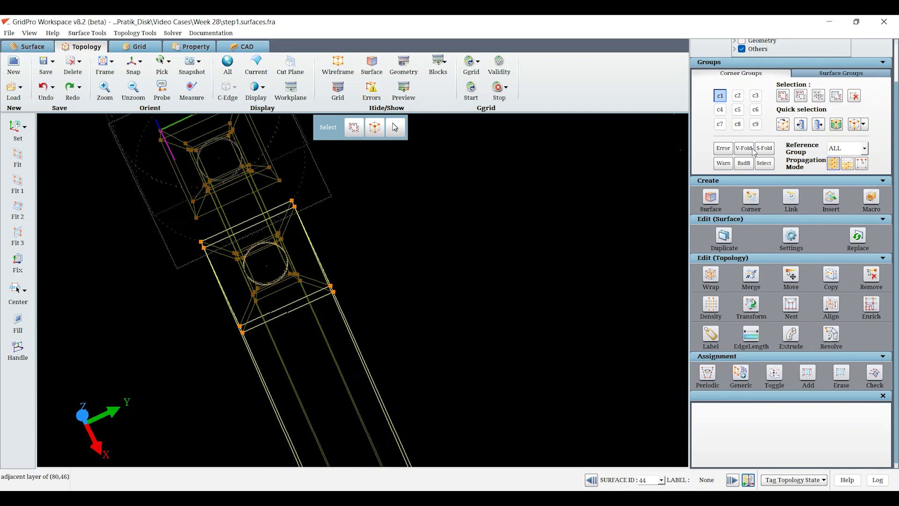
Remove the wrap corners on the far side from the side2.quad wall from corner group c1.
{"action": "left_click", "coordinate": [801, 97]}
{"action": "right_click", "coordinate": [248, 321]}
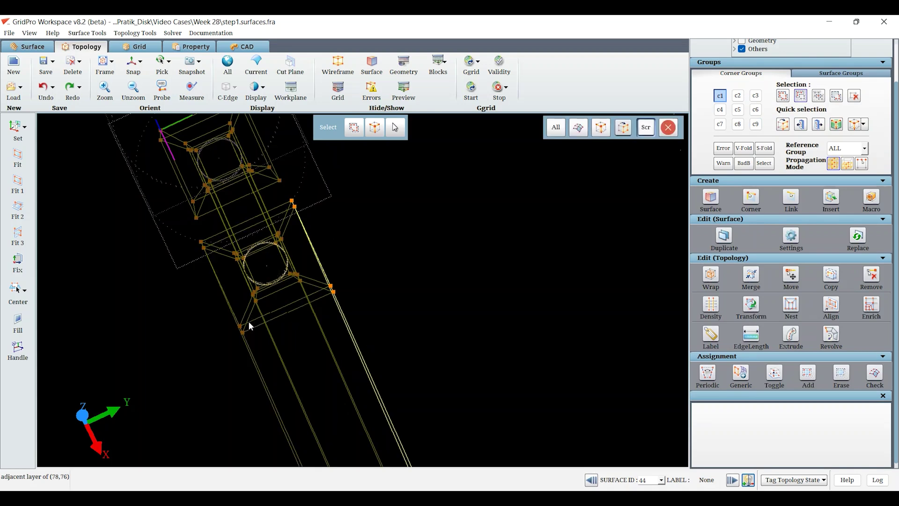
{"action": "left_click_drag", "start_coordinate": [248, 321], "coordinate": [275, 273]}
{"action": "right_click_drag", "start_coordinate": [347, 295], "coordinate": [369, 373]}
{"action": "left_click_drag", "start_coordinate": [369, 373], "coordinate": [315, 324]}
Make the side2.quad duct wall current and copy the c1 corners onto that surface, linked to their parent faces.
{"action": "right_click", "coordinate": [506, 338]}
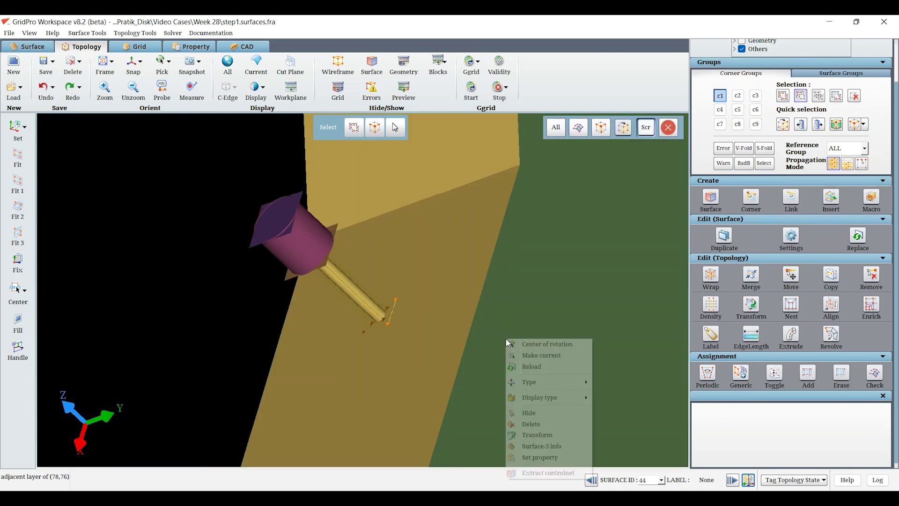
{"action": "left_click", "coordinate": [523, 355]}
{"action": "right_click_drag", "start_coordinate": [363, 206], "coordinate": [368, 257]}
{"action": "left_click_drag", "start_coordinate": [368, 257], "coordinate": [399, 257]}
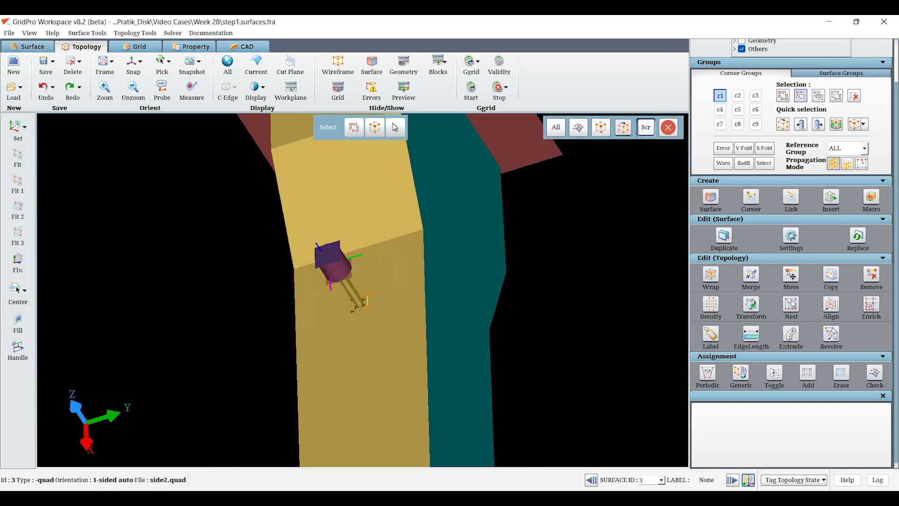
{"action": "left_click", "coordinate": [831, 275]}
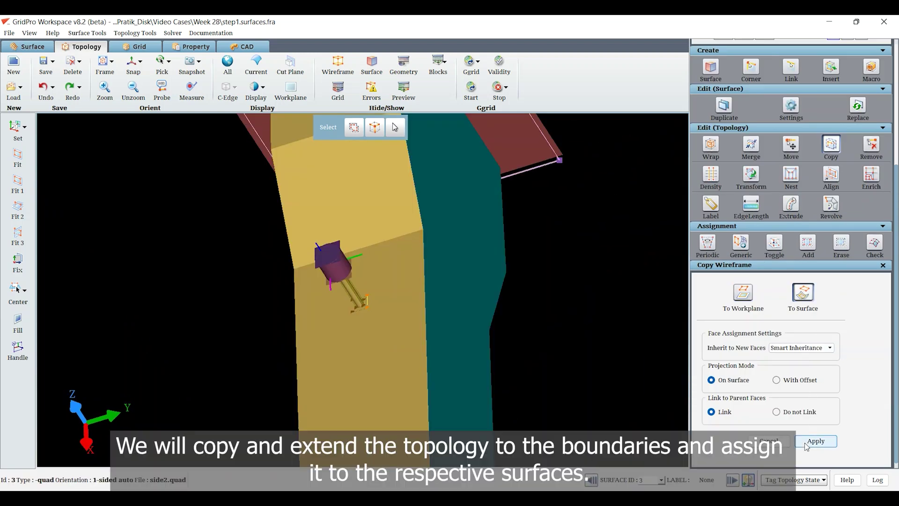
{"action": "left_click", "coordinate": [806, 444]}
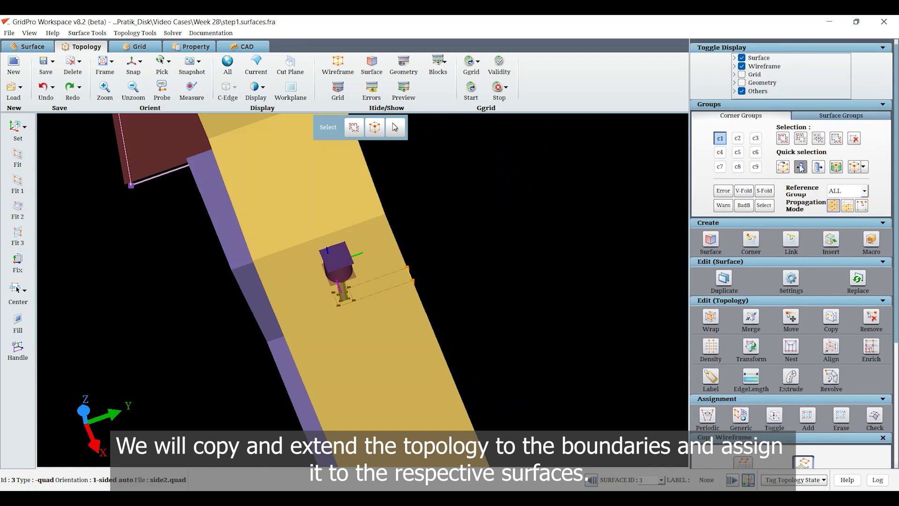
Regroup the outer wrap corners around the hole in c1 and remove those on the side already extended to side2.quad.
{"action": "scroll", "coordinate": [299, 312], "scroll_direction": "up", "scroll_amount": 7}
{"action": "key", "text": "s"}
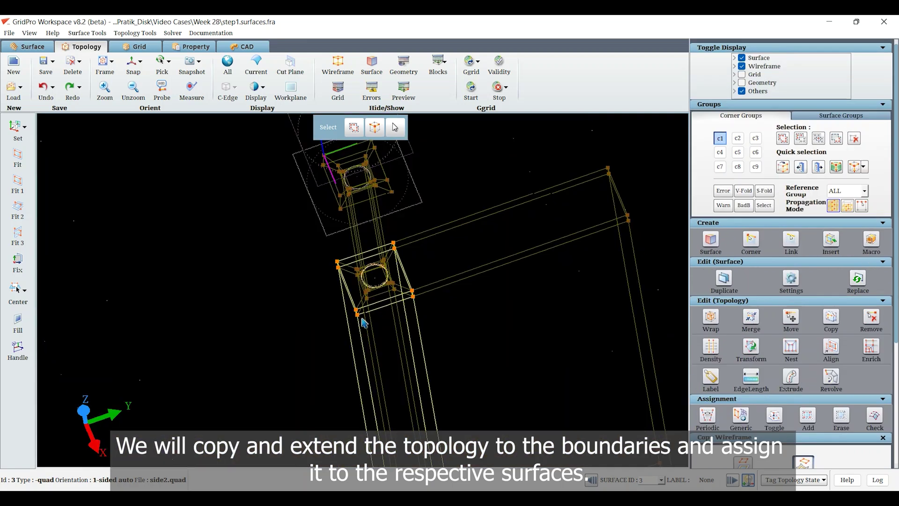
{"action": "left_click", "coordinate": [366, 310]}
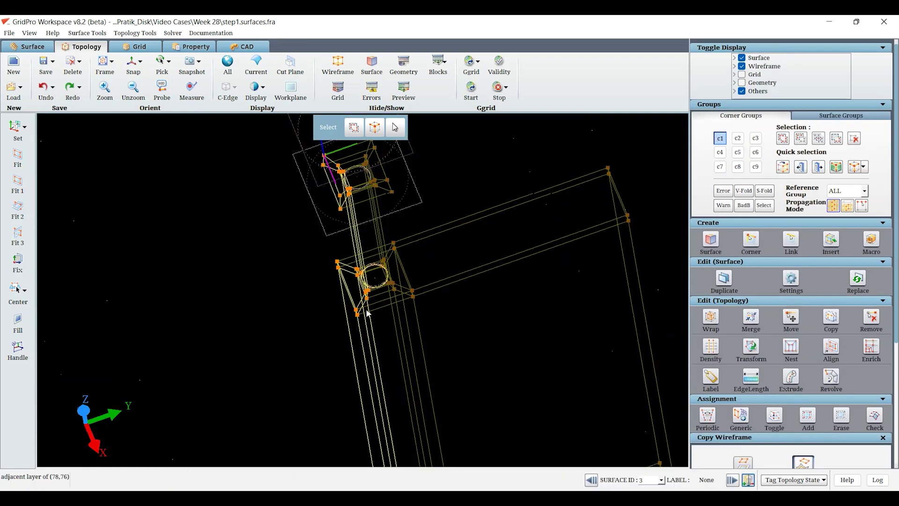
{"action": "left_click", "coordinate": [801, 165]}
{"action": "left_click", "coordinate": [800, 138]}
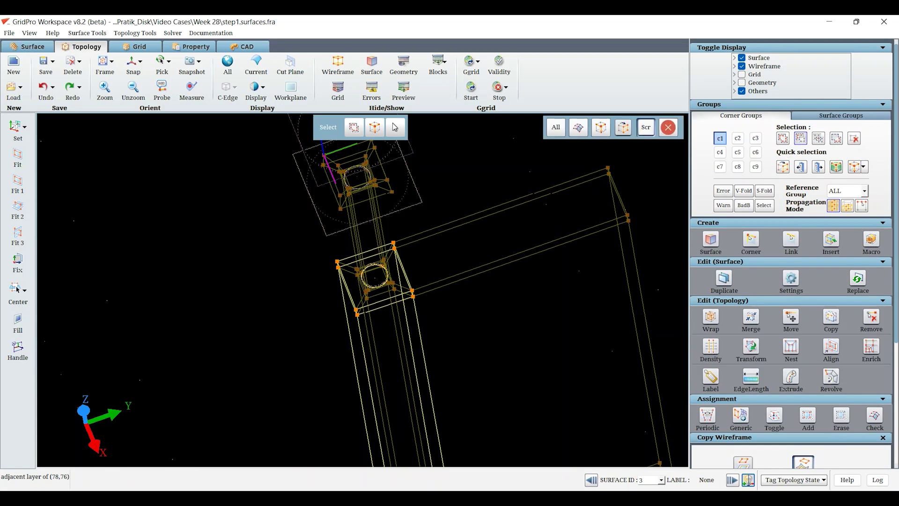
{"action": "left_click", "coordinate": [403, 294]}
{"action": "scroll", "coordinate": [524, 333], "scroll_direction": "down", "scroll_amount": 5}
{"action": "middle_click_drag", "start_coordinate": [524, 333], "coordinate": [527, 311]}
Show all surfaces and make the opposite duct side wall, side1.quad, the current surface.
{"action": "key", "text": "s"}
{"action": "scroll", "coordinate": [341, 343], "scroll_direction": "down", "scroll_amount": 5}
{"action": "left_click", "coordinate": [235, 69]}
{"action": "right_click", "coordinate": [227, 299]}
{"action": "left_click", "coordinate": [250, 305]}
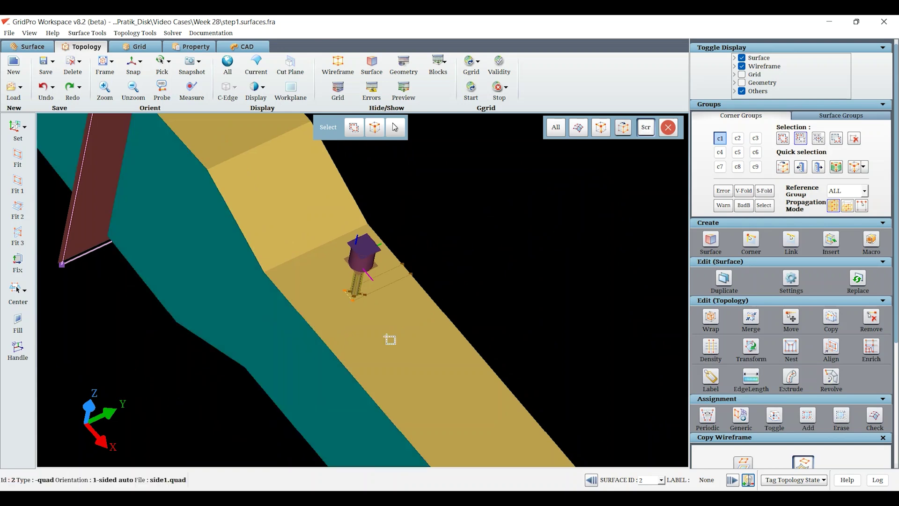
Copy the c1 corners onto the side1.quad duct wall, projected on the surface and linked to their parent faces.
{"action": "left_click", "coordinate": [830, 318]}
{"action": "left_click", "coordinate": [811, 300]}
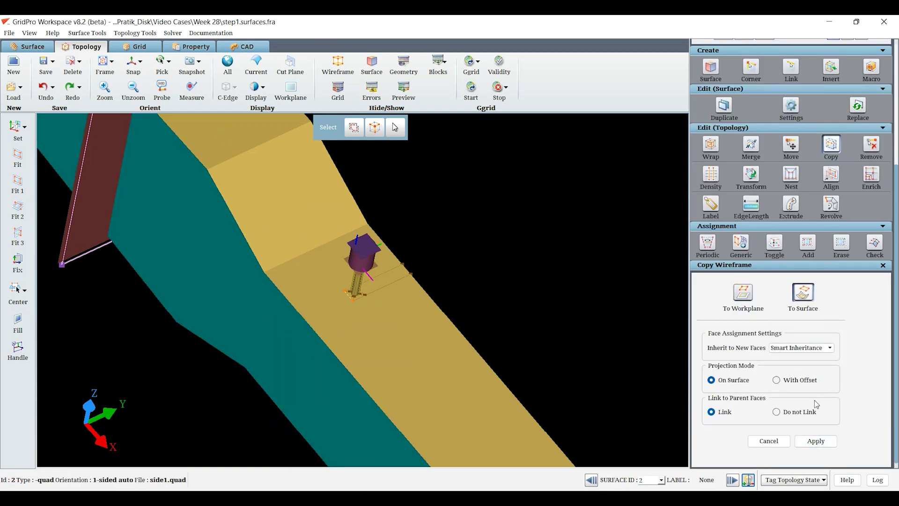
{"action": "left_click", "coordinate": [812, 442]}
Regroup in c1 the topology corners facing the duct exit, across the full duct width.
{"action": "left_click_drag", "start_coordinate": [276, 336], "coordinate": [248, 367]}
{"action": "scroll", "coordinate": [415, 294], "scroll_direction": "up", "scroll_amount": 5}
{"action": "left_click_drag", "start_coordinate": [437, 309], "coordinate": [450, 343]}
{"action": "scroll", "coordinate": [451, 342], "scroll_direction": "up", "scroll_amount": 5}
{"action": "left_click_drag", "start_coordinate": [237, 359], "coordinate": [238, 358]}
{"action": "scroll", "coordinate": [361, 299], "scroll_direction": "down", "scroll_amount": 5}
{"action": "right_click_drag", "start_coordinate": [633, 184], "coordinate": [654, 165]}
{"action": "scroll", "coordinate": [590, 194], "scroll_direction": "up", "scroll_amount": 1}
{"action": "scroll", "coordinate": [723, 153], "scroll_direction": "up", "scroll_amount": 3}
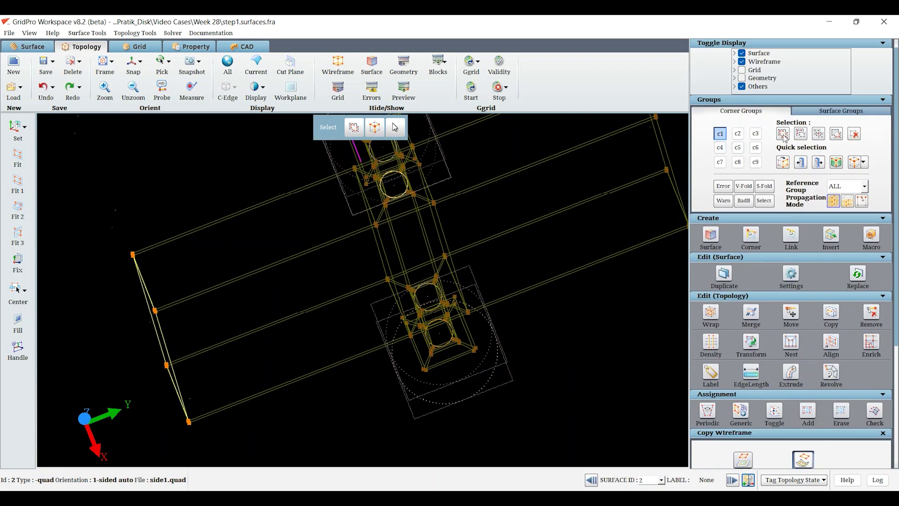
{"action": "mouse_move", "coordinate": [198, 293]}
{"action": "left_mouse_down"}
{"action": "mouse_move", "coordinate": [177, 381]}
{"action": "mouse_move", "coordinate": [169, 361]}
{"action": "left_mouse_up"}
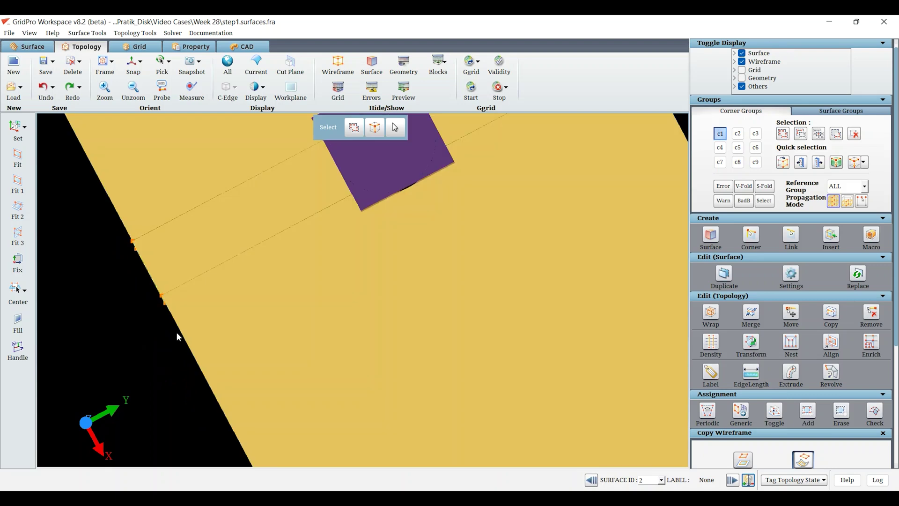
{"action": "left_click", "coordinate": [132, 64]}
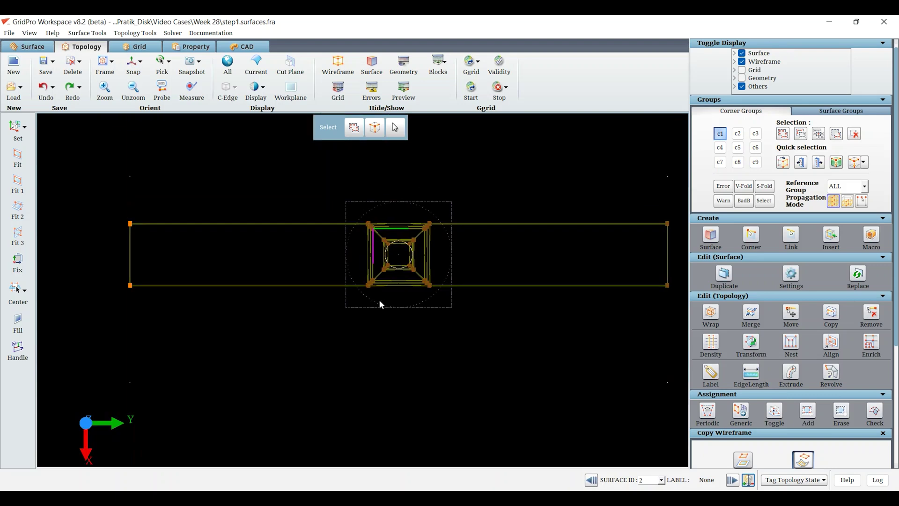
{"action": "left_click", "coordinate": [781, 135]}
{"action": "right_click_drag", "start_coordinate": [154, 313], "coordinate": [93, 270]}
{"action": "middle_click_drag", "start_coordinate": [395, 343], "coordinate": [273, 357]}
{"action": "right_click_drag", "start_coordinate": [544, 318], "coordinate": [531, 284]}
{"action": "scroll", "coordinate": [338, 323], "scroll_direction": "up", "scroll_amount": 4}
{"action": "middle_click_drag", "start_coordinate": [264, 329], "coordinate": [589, 297]}
{"action": "scroll", "coordinate": [551, 336], "scroll_direction": "up", "scroll_amount": 1}
{"action": "scroll", "coordinate": [562, 334], "scroll_direction": "up", "scroll_amount": 3}
{"action": "middle_click_drag", "start_coordinate": [538, 332], "coordinate": [376, 343]}
{"action": "right_click_drag", "start_coordinate": [585, 352], "coordinate": [504, 282]}
{"action": "middle_click_drag", "start_coordinate": [371, 321], "coordinate": [664, 313]}
{"action": "right_click_drag", "start_coordinate": [608, 341], "coordinate": [573, 312]}
{"action": "right_click_drag", "start_coordinate": [543, 280], "coordinate": [543, 280]}
{"action": "scroll", "coordinate": [543, 281], "scroll_direction": "down", "scroll_amount": 8}
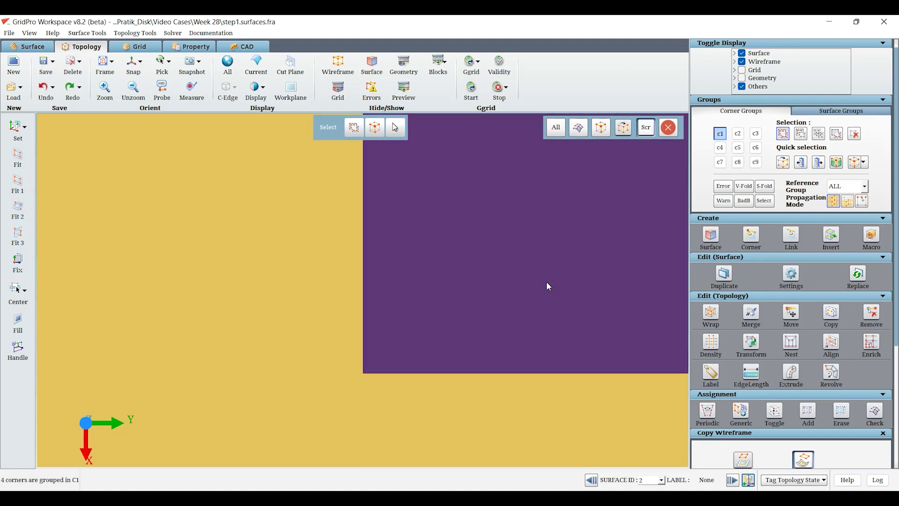
Make the duct end surface exit.quad current and copy the c1 corners onto it, linked to their parent faces.
{"action": "left_click_drag", "start_coordinate": [543, 280], "coordinate": [527, 197]}
{"action": "scroll", "coordinate": [497, 373], "scroll_direction": "down", "scroll_amount": 2}
{"action": "left_click_drag", "start_coordinate": [500, 376], "coordinate": [445, 251]}
{"action": "right_click", "coordinate": [483, 401]}
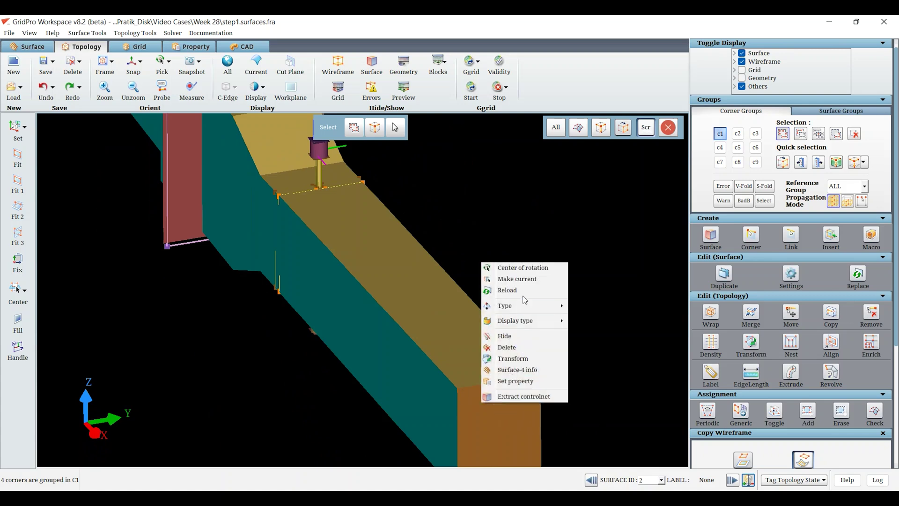
{"action": "left_click", "coordinate": [537, 279]}
{"action": "left_click", "coordinate": [803, 294]}
{"action": "left_click", "coordinate": [814, 442]}
Make the boundary plane that cuts across the cavity the current surface.
{"action": "left_click_drag", "start_coordinate": [384, 261], "coordinate": [256, 291]}
{"action": "middle_click_drag", "start_coordinate": [257, 292], "coordinate": [323, 311]}
{"action": "scroll", "coordinate": [328, 313], "scroll_direction": "up", "scroll_amount": 5}
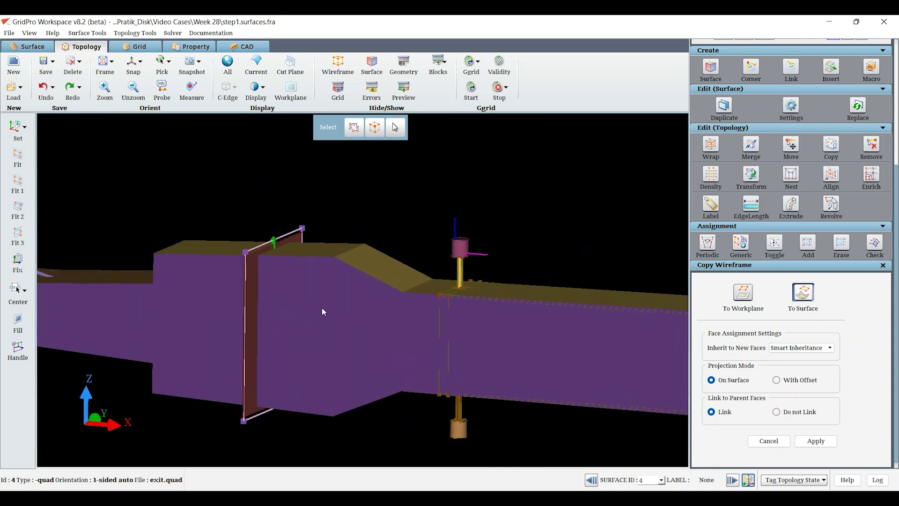
{"action": "left_click_drag", "start_coordinate": [368, 376], "coordinate": [516, 427]}
{"action": "scroll", "coordinate": [281, 334], "scroll_direction": "up", "scroll_amount": 4}
{"action": "middle_click_drag", "start_coordinate": [281, 335], "coordinate": [389, 316]}
{"action": "left_click_drag", "start_coordinate": [389, 315], "coordinate": [347, 311]}
{"action": "right_click", "coordinate": [161, 242]}
{"action": "left_click", "coordinate": [202, 258]}
Clear corner group c1 and regroup in it the topology corners facing the cavity's boundary plane, across the full duct width.
{"action": "scroll", "coordinate": [286, 243], "scroll_direction": "down", "scroll_amount": 5}
{"action": "left_click_drag", "start_coordinate": [386, 173], "coordinate": [251, 161]}
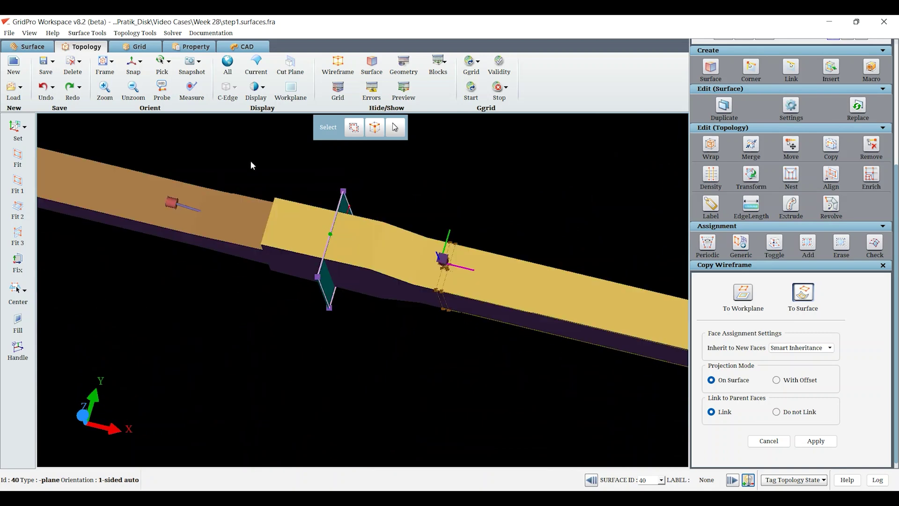
{"action": "left_click", "coordinate": [129, 60]}
{"action": "scroll", "coordinate": [462, 180], "scroll_direction": "up", "scroll_amount": 5}
{"action": "middle_click_drag", "start_coordinate": [462, 180], "coordinate": [186, 286]}
{"action": "scroll", "coordinate": [744, 224], "scroll_direction": "up", "scroll_amount": 5}
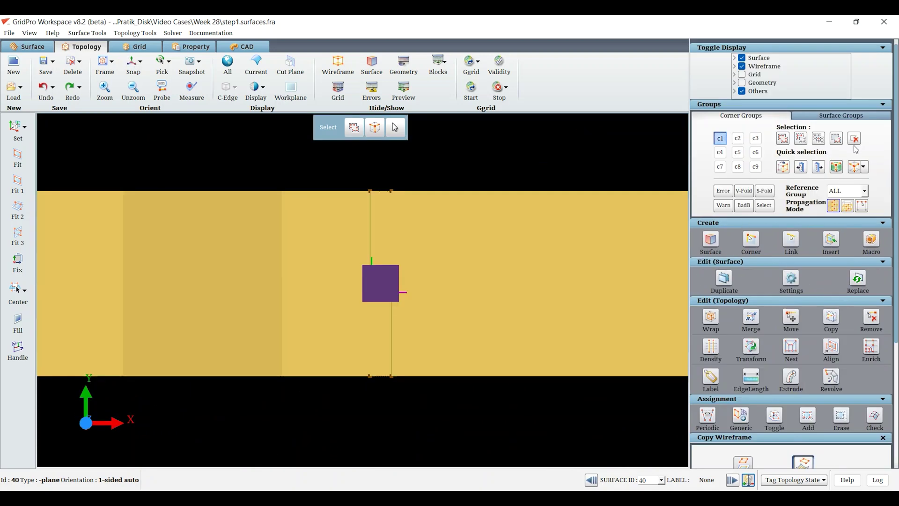
{"action": "left_click", "coordinate": [783, 139]}
{"action": "scroll", "coordinate": [343, 182], "scroll_direction": "up", "scroll_amount": 5}
{"action": "middle_click_drag", "start_coordinate": [335, 172], "coordinate": [282, 463]}
{"action": "right_click_drag", "start_coordinate": [355, 193], "coordinate": [291, 312]}
{"action": "mouse_move", "coordinate": [266, 355]}
{"action": "middle_mouse_down"}
{"action": "mouse_move", "coordinate": [235, 253]}
{"action": "mouse_move", "coordinate": [237, 192]}
{"action": "middle_mouse_up"}
{"action": "right_click_drag", "start_coordinate": [295, 325], "coordinate": [380, 399]}
{"action": "scroll", "coordinate": [367, 259], "scroll_direction": "up", "scroll_amount": 5}
{"action": "scroll", "coordinate": [371, 266], "scroll_direction": "down", "scroll_amount": 3}
{"action": "scroll", "coordinate": [358, 335], "scroll_direction": "up", "scroll_amount": 4}
{"action": "right_click_drag", "start_coordinate": [457, 363], "coordinate": [477, 395]}
{"action": "middle_click_drag", "start_coordinate": [366, 217], "coordinate": [311, 465]}
{"action": "middle_click_drag", "start_coordinate": [358, 136], "coordinate": [313, 463]}
{"action": "right_click_drag", "start_coordinate": [310, 211], "coordinate": [315, 231]}
{"action": "mouse_move", "coordinate": [374, 329]}
{"action": "middle_mouse_down"}
{"action": "mouse_move", "coordinate": [392, 301]}
{"action": "mouse_move", "coordinate": [506, 369]}
{"action": "mouse_move", "coordinate": [467, 234]}
{"action": "middle_mouse_up"}
{"action": "scroll", "coordinate": [708, 460], "scroll_direction": "down", "scroll_amount": 3}
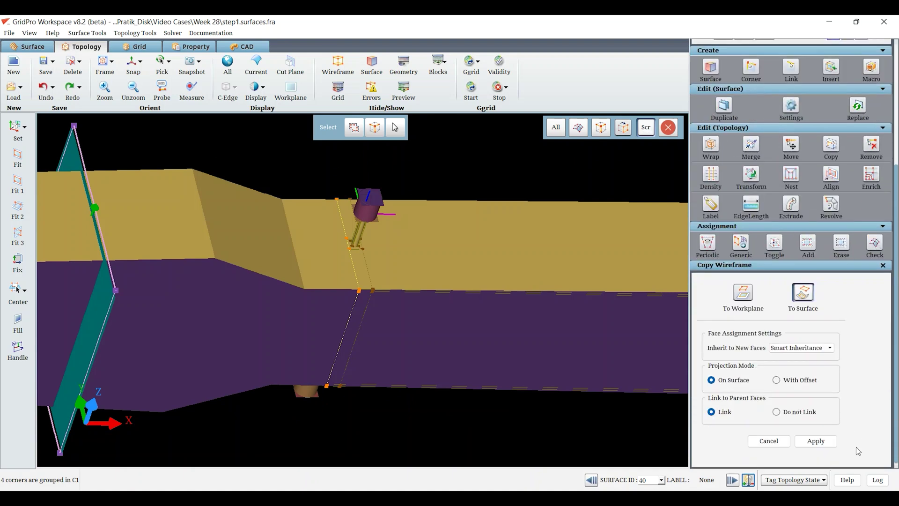
Copy the c1 corners onto the boundary plane, projected on the surface and linked to their parent faces.
{"action": "left_click", "coordinate": [822, 446]}
{"action": "mouse_move", "coordinate": [408, 344]}
{"action": "middle_mouse_down"}
{"action": "mouse_move", "coordinate": [358, 181]}
{"action": "mouse_move", "coordinate": [385, 349]}
{"action": "mouse_move", "coordinate": [358, 301]}
{"action": "mouse_move", "coordinate": [400, 250]}
{"action": "mouse_move", "coordinate": [521, 197]}
{"action": "mouse_move", "coordinate": [376, 352]}
{"action": "mouse_move", "coordinate": [369, 347]}
{"action": "middle_mouse_up"}
{"action": "scroll", "coordinate": [358, 181], "scroll_direction": "up", "scroll_amount": 2}
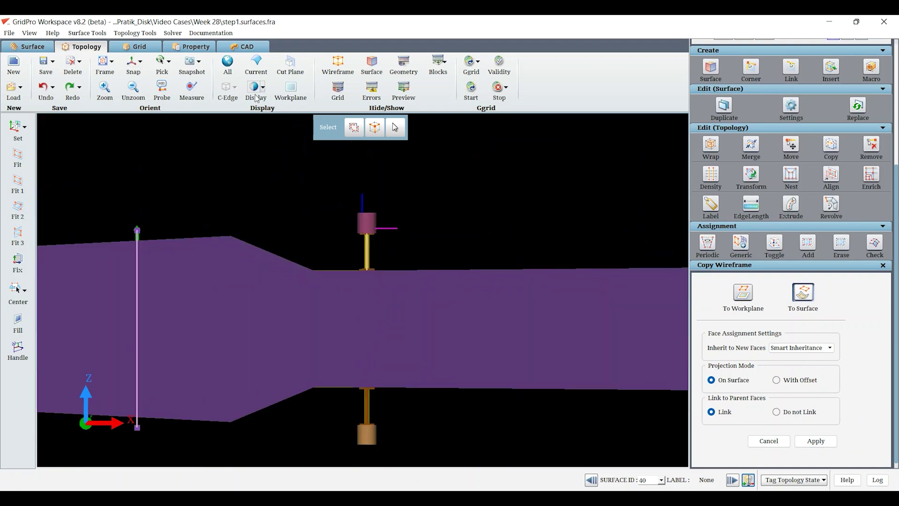
Assign the newly copied corners at the boundary plane to that current surface, using an X-Z side view.
{"action": "middle_click_drag", "start_coordinate": [300, 178], "coordinate": [422, 328]}
{"action": "left_click", "coordinate": [133, 65]}
{"action": "middle_click_drag", "start_coordinate": [492, 255], "coordinate": [492, 255]}
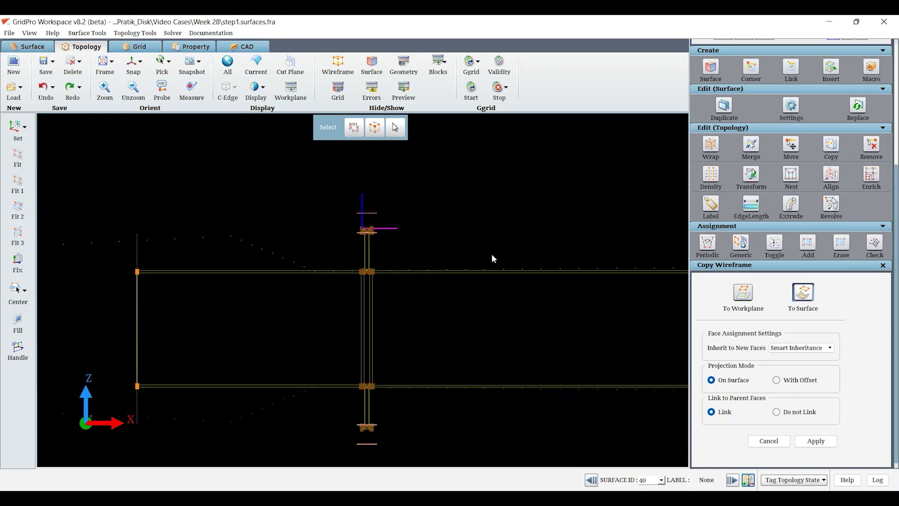
{"action": "left_click", "coordinate": [803, 244]}
{"action": "scroll", "coordinate": [248, 286], "scroll_direction": "down", "scroll_amount": 3}
{"action": "left_click_drag", "start_coordinate": [161, 247], "coordinate": [261, 376]}
Make exit.quad the current surface, deactivate group c1 and assign all corners at the duct's exit end to it.
{"action": "right_click_drag", "start_coordinate": [385, 342], "coordinate": [49, 326]}
{"action": "middle_click_drag", "start_coordinate": [48, 325], "coordinate": [19, 324]}
{"action": "scroll", "coordinate": [261, 298], "scroll_direction": "up", "scroll_amount": 4}
{"action": "right_click", "coordinate": [301, 304]}
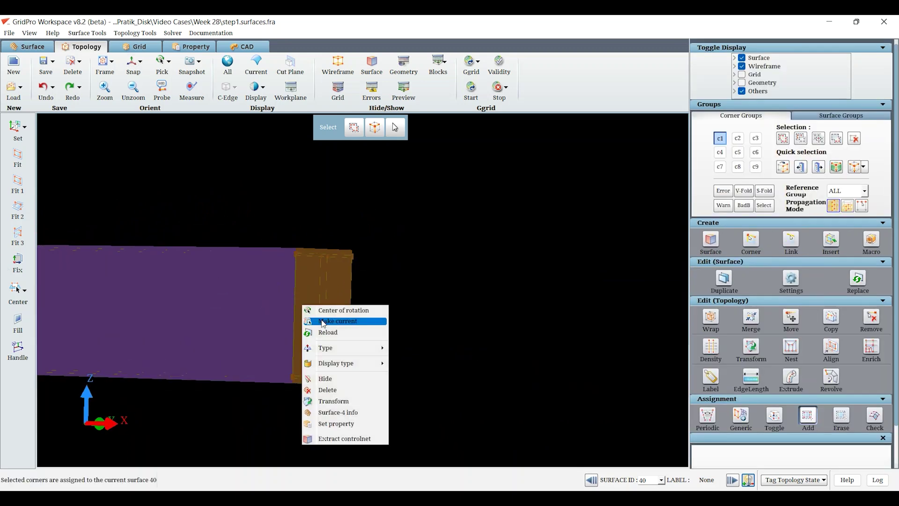
{"action": "left_click", "coordinate": [322, 322]}
{"action": "middle_click_drag", "start_coordinate": [328, 323], "coordinate": [363, 322]}
{"action": "left_click", "coordinate": [721, 138]}
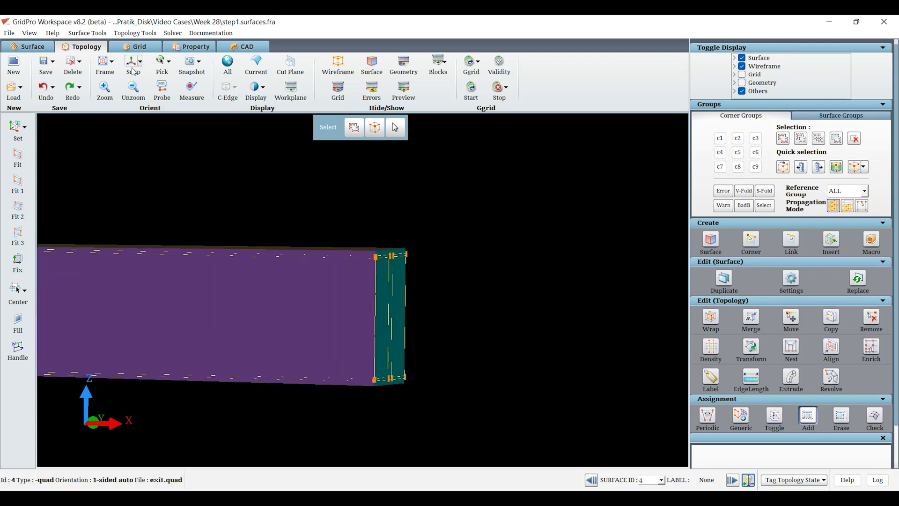
{"action": "left_click_drag", "start_coordinate": [370, 214], "coordinate": [463, 421]}
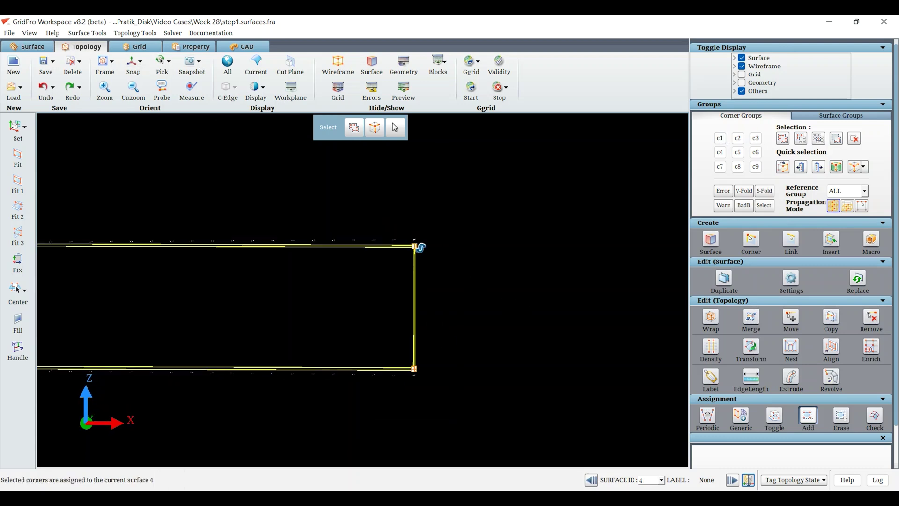
Set the centre of rotation at the outer topology corner beside the upper injector hole.
{"action": "middle_click_drag", "start_coordinate": [416, 245], "coordinate": [338, 265]}
{"action": "scroll", "coordinate": [336, 265], "scroll_direction": "up", "scroll_amount": 3}
{"action": "middle_click_drag", "start_coordinate": [400, 239], "coordinate": [132, 281]}
{"action": "right_click_drag", "start_coordinate": [133, 281], "coordinate": [406, 331]}
{"action": "scroll", "coordinate": [407, 331], "scroll_direction": "down", "scroll_amount": 3}
{"action": "middle_click_drag", "start_coordinate": [233, 312], "coordinate": [392, 284]}
{"action": "right_click_drag", "start_coordinate": [89, 277], "coordinate": [403, 300]}
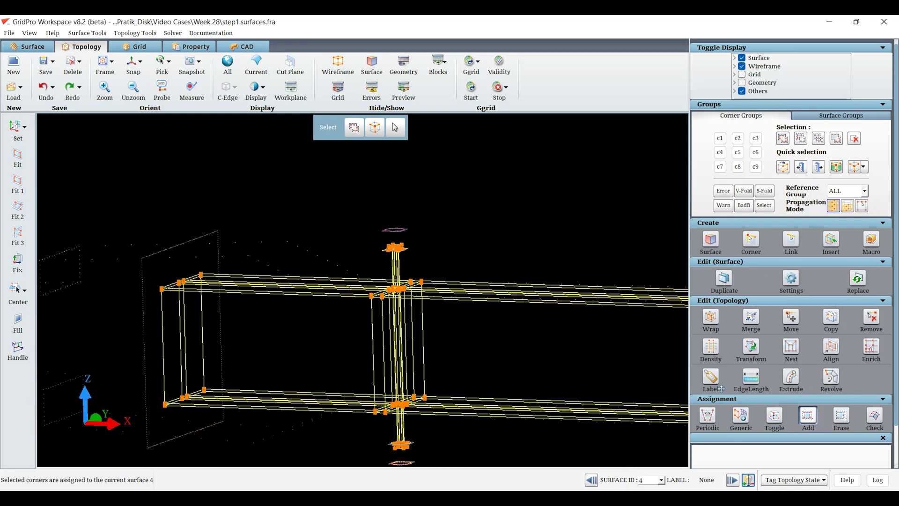
{"action": "scroll", "coordinate": [393, 297], "scroll_direction": "up", "scroll_amount": 5}
{"action": "middle_click_drag", "start_coordinate": [364, 373], "coordinate": [557, 344]}
{"action": "scroll", "coordinate": [389, 298], "scroll_direction": "up", "scroll_amount": 5}
{"action": "right_click", "coordinate": [392, 295]}
{"action": "left_click", "coordinate": [406, 302]}
{"action": "mouse_move", "coordinate": [325, 320]}
{"action": "left_mouse_down"}
{"action": "mouse_move", "coordinate": [437, 393]}
{"action": "mouse_move", "coordinate": [443, 327]}
{"action": "left_mouse_up"}
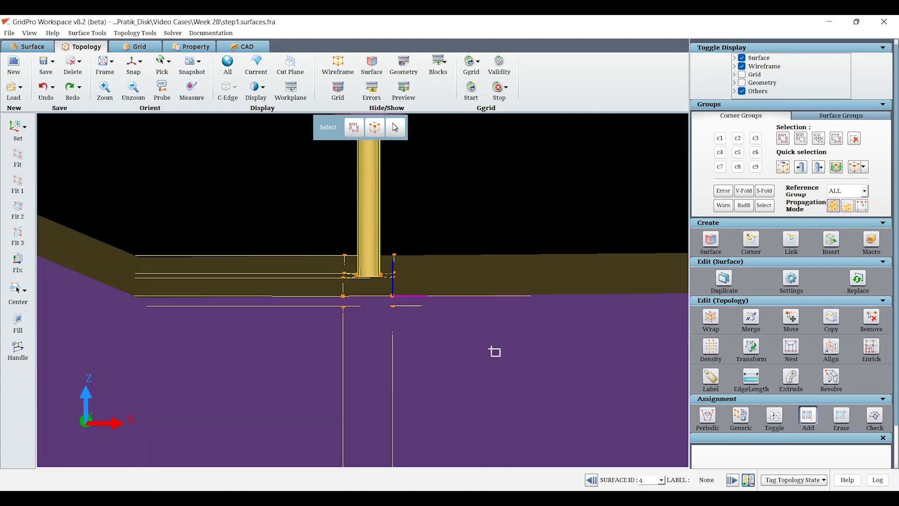
Hide the side1.quad duct wall in a side view to expose the topology inside the duct.
{"action": "scroll", "coordinate": [490, 348], "scroll_direction": "down", "scroll_amount": 4}
{"action": "left_click", "coordinate": [133, 61]}
{"action": "scroll", "coordinate": [236, 313], "scroll_direction": "down", "scroll_amount": 4}
{"action": "right_click_drag", "start_coordinate": [268, 330], "coordinate": [341, 318]}
{"action": "mouse_move", "coordinate": [345, 321]}
{"action": "left_mouse_down"}
{"action": "mouse_move", "coordinate": [410, 287]}
{"action": "mouse_move", "coordinate": [381, 321]}
{"action": "left_mouse_up"}
{"action": "right_click", "coordinate": [369, 320]}
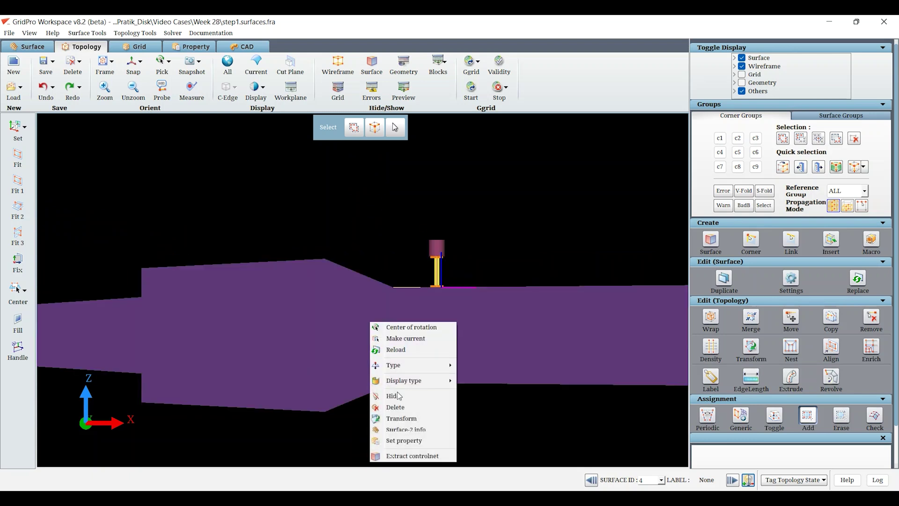
{"action": "left_click", "coordinate": [400, 340]}
Insert two topology sheets across the duct at the start and end of the tapered section between cavity and exit channel.
{"action": "left_click", "coordinate": [393, 288]}
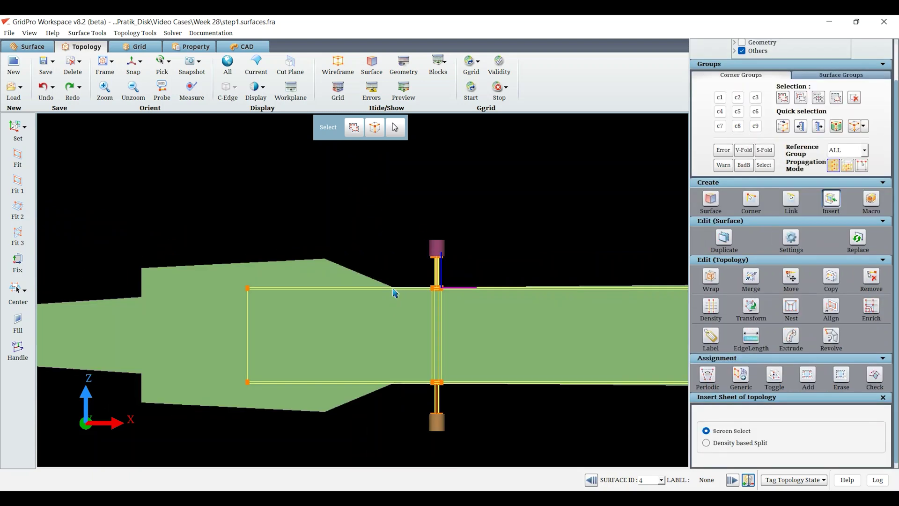
{"action": "left_click", "coordinate": [327, 288]}
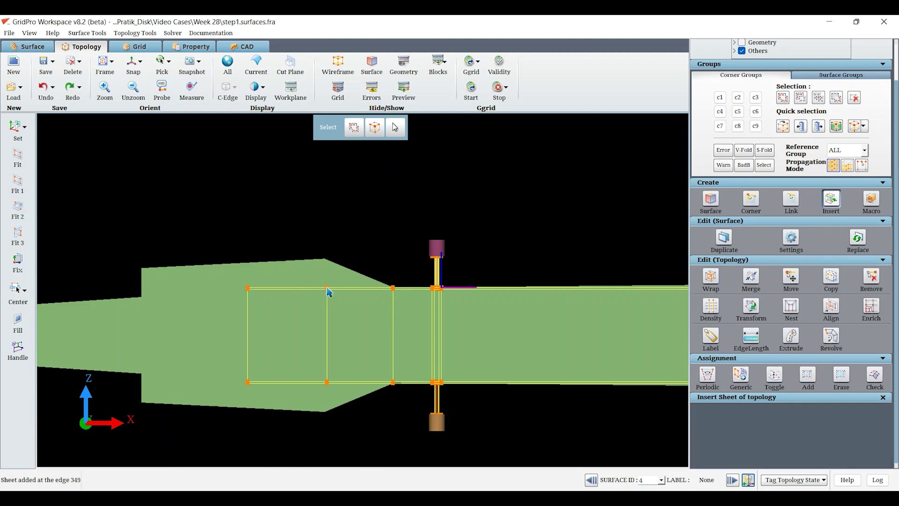
{"action": "middle_click_drag", "start_coordinate": [366, 411], "coordinate": [352, 328]}
{"action": "mouse_move", "coordinate": [414, 301]}
{"action": "left_mouse_down"}
{"action": "mouse_move", "coordinate": [518, 319]}
{"action": "mouse_move", "coordinate": [474, 319]}
{"action": "mouse_move", "coordinate": [429, 285]}
{"action": "mouse_move", "coordinate": [350, 402]}
{"action": "left_mouse_up"}
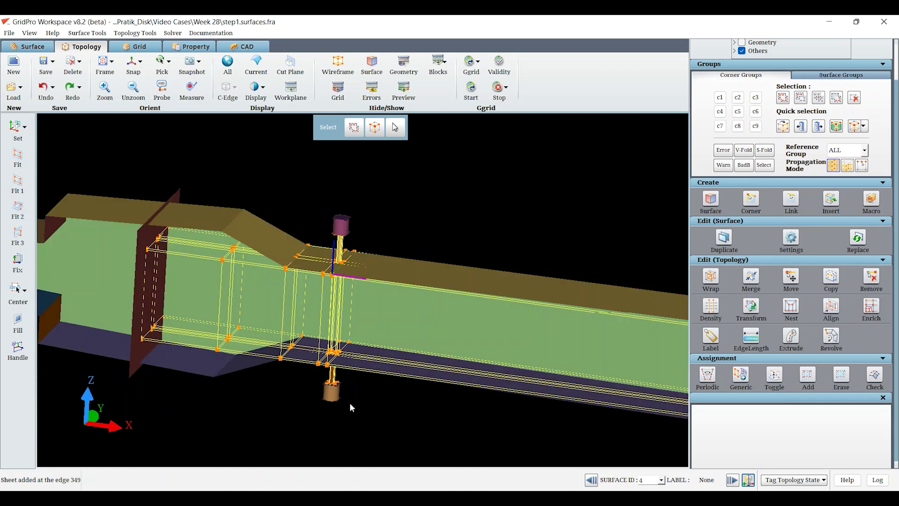
{"action": "right_click_drag", "start_coordinate": [351, 405], "coordinate": [389, 396]}
{"action": "middle_click_drag", "start_coordinate": [389, 396], "coordinate": [423, 328]}
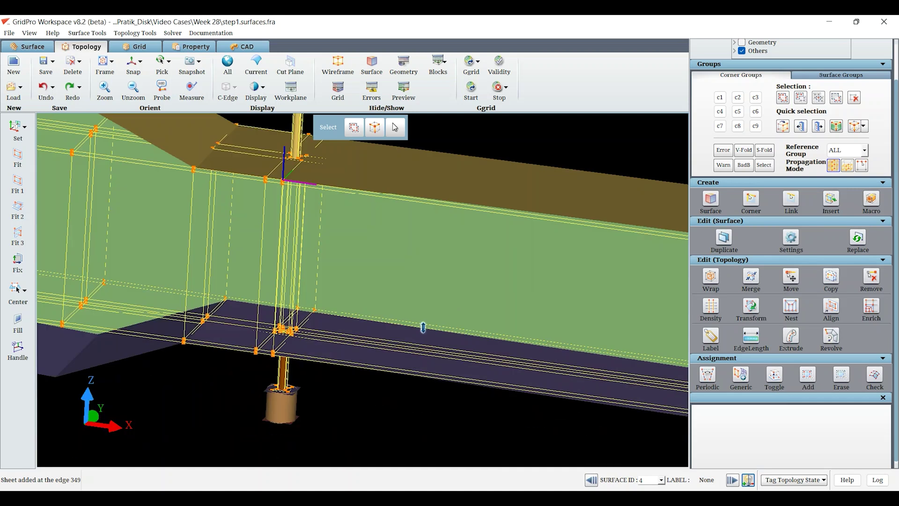
Use Generic assignment to assign face group Unassigned-O-1 to the duct's lower wall, surface 39.
{"action": "left_click", "coordinate": [741, 376]}
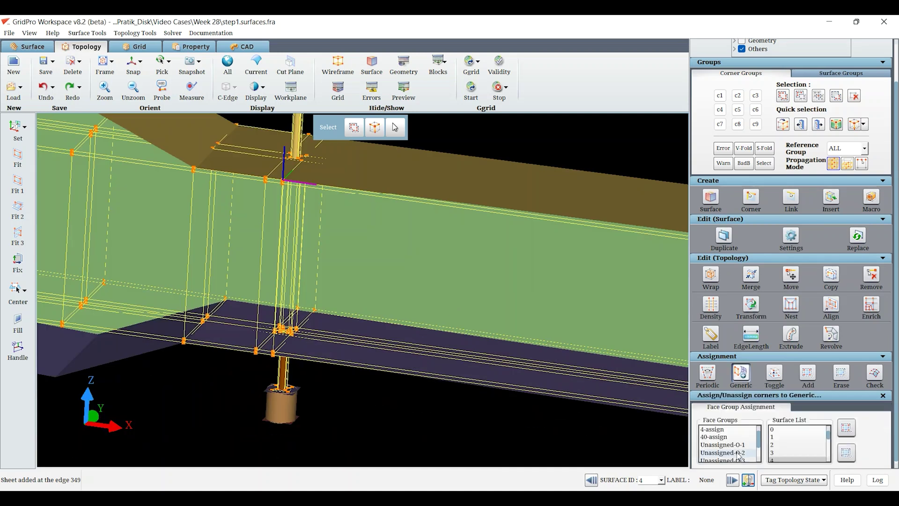
{"action": "right_click", "coordinate": [356, 347]}
{"action": "left_click", "coordinate": [383, 362]}
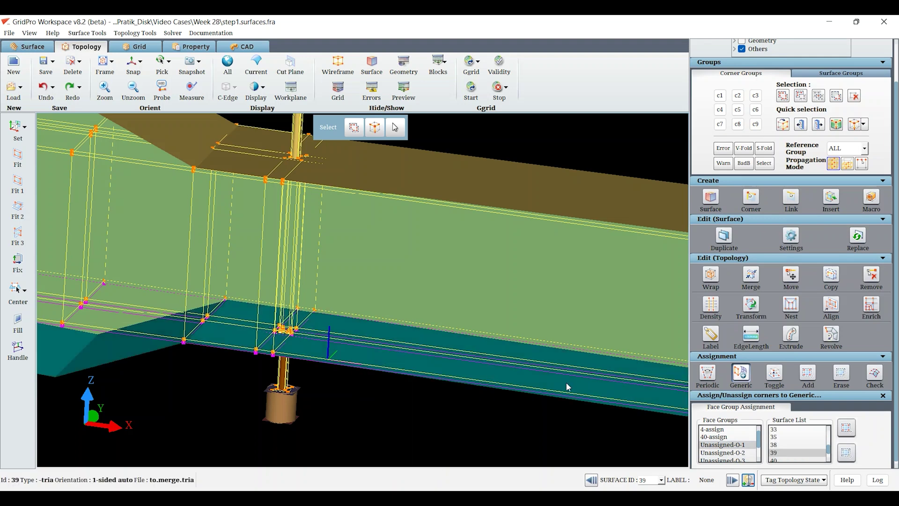
{"action": "left_click", "coordinate": [848, 433]}
Make the side2.quad wall current and assign face group Unassigned-O-1 to surface 3.
{"action": "left_click_drag", "start_coordinate": [433, 282], "coordinate": [403, 268]}
{"action": "right_click", "coordinate": [410, 268]}
{"action": "left_click", "coordinate": [438, 284]}
{"action": "mouse_move", "coordinate": [523, 311]}
{"action": "left_mouse_down"}
{"action": "mouse_move", "coordinate": [345, 273]}
{"action": "mouse_move", "coordinate": [604, 381]}
{"action": "left_mouse_up"}
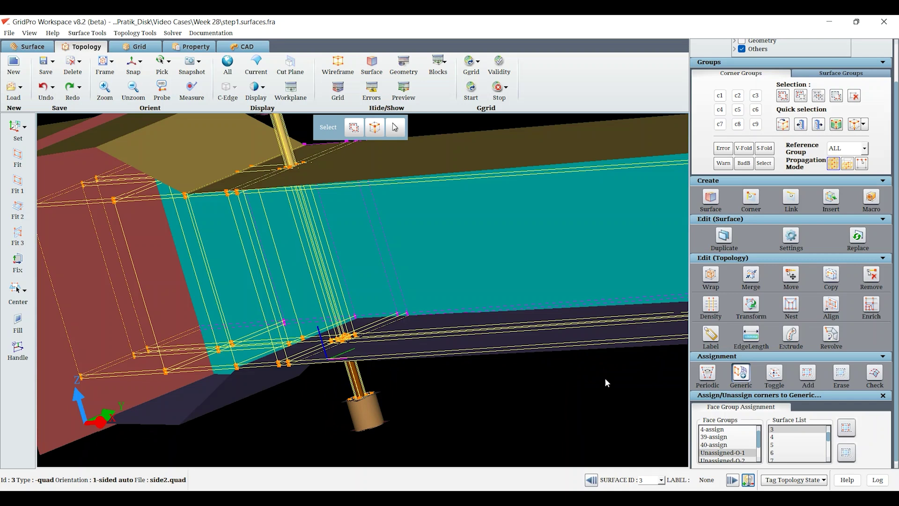
{"action": "left_click", "coordinate": [846, 429]}
Select face group Unassigned-O-1 and assign it to the duct's upper wall, surface 38, after making that wall current.
{"action": "scroll", "coordinate": [749, 446], "scroll_direction": "down", "scroll_amount": 3}
{"action": "left_click", "coordinate": [736, 442]}
{"action": "scroll", "coordinate": [485, 269], "scroll_direction": "down", "scroll_amount": 4}
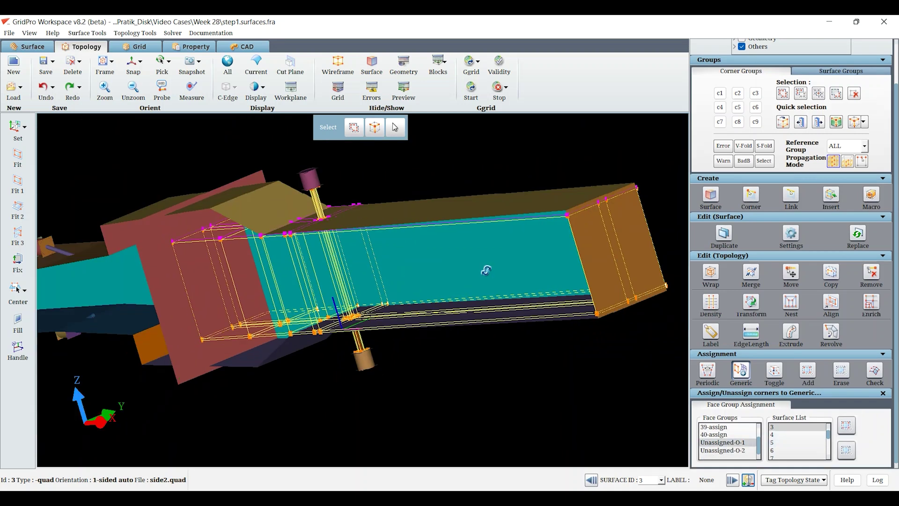
{"action": "left_click_drag", "start_coordinate": [485, 270], "coordinate": [421, 241]}
{"action": "right_click", "coordinate": [421, 238]}
{"action": "left_click", "coordinate": [445, 253]}
{"action": "left_click_drag", "start_coordinate": [510, 304], "coordinate": [674, 408]}
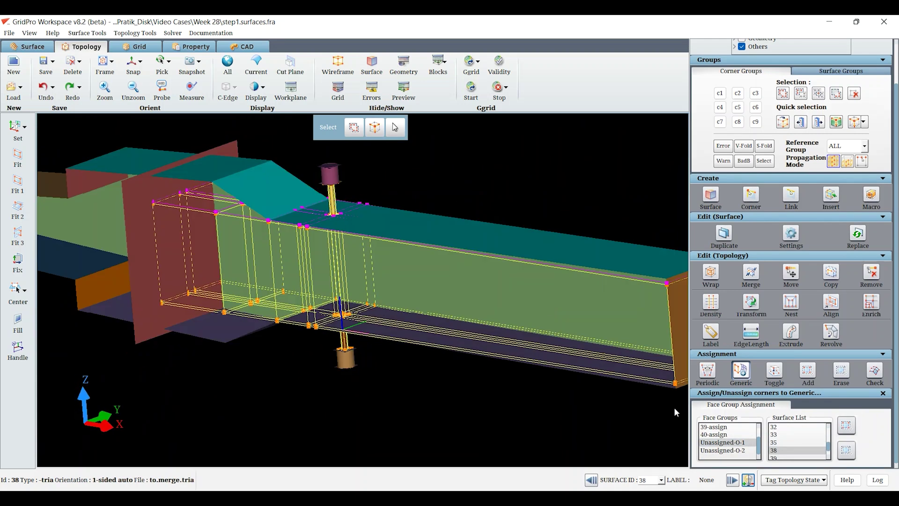
{"action": "left_click", "coordinate": [841, 424]}
Show all surfaces, make the side1.quad wall current and assign the remaining face group Unassigned-O-1 to surface 2.
{"action": "left_click", "coordinate": [233, 69]}
{"action": "right_click", "coordinate": [345, 274]}
{"action": "left_click", "coordinate": [382, 292]}
{"action": "left_click", "coordinate": [744, 450]}
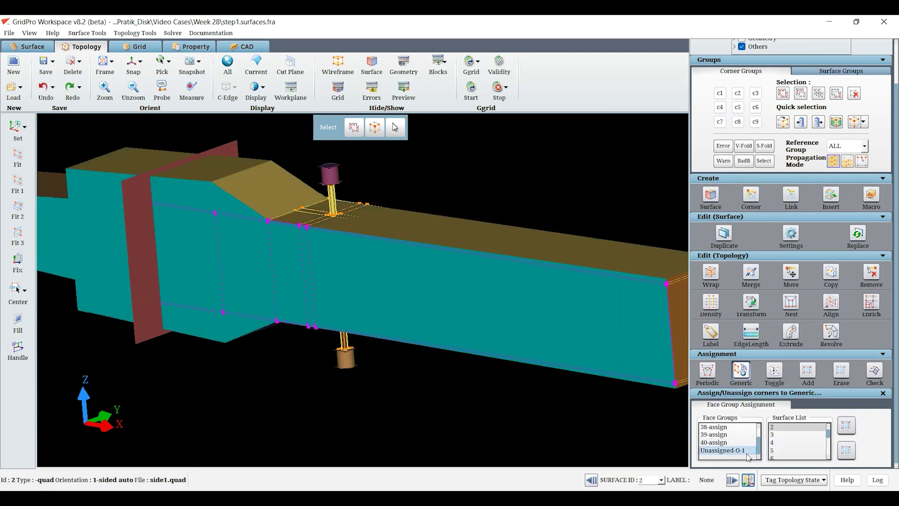
{"action": "left_click_drag", "start_coordinate": [553, 331], "coordinate": [450, 348]}
{"action": "left_click", "coordinate": [846, 424]}
Close the Generic assignment and save the topology as a new file with a name beginning step3.assigning.and.exten.
{"action": "scroll", "coordinate": [416, 264], "scroll_direction": "down", "scroll_amount": 3}
{"action": "left_click_drag", "start_coordinate": [414, 264], "coordinate": [496, 257]}
{"action": "scroll", "coordinate": [496, 258], "scroll_direction": "up", "scroll_amount": 3}
{"action": "left_click", "coordinate": [130, 65]}
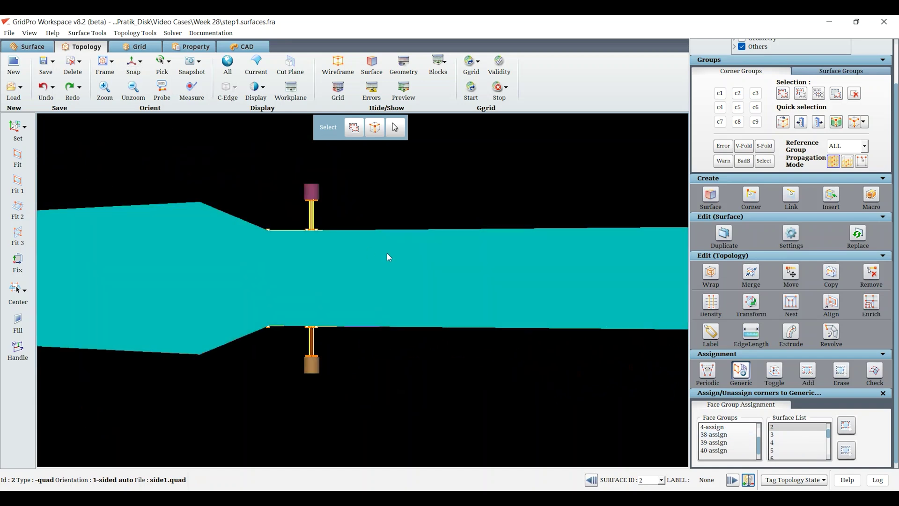
{"action": "middle_click_drag", "start_coordinate": [495, 392], "coordinate": [514, 392]}
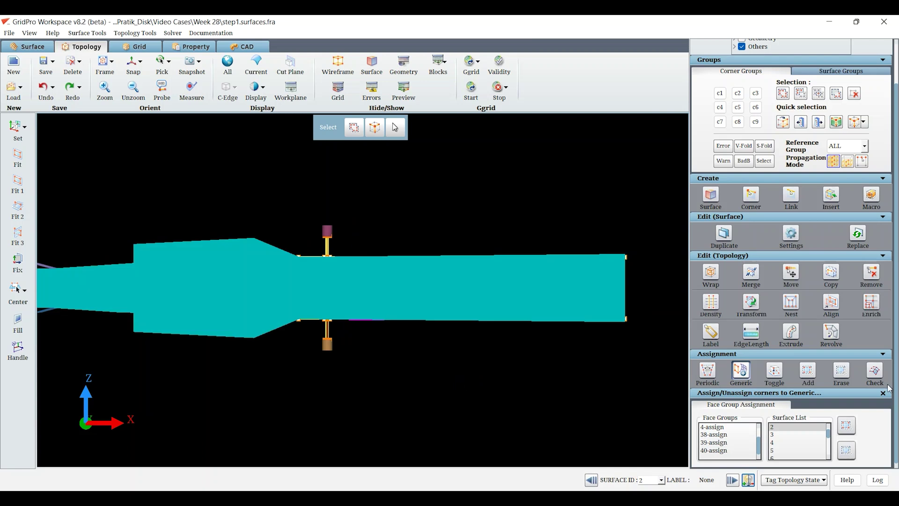
{"action": "left_click", "coordinate": [883, 392]}
{"action": "left_click", "coordinate": [42, 65]}
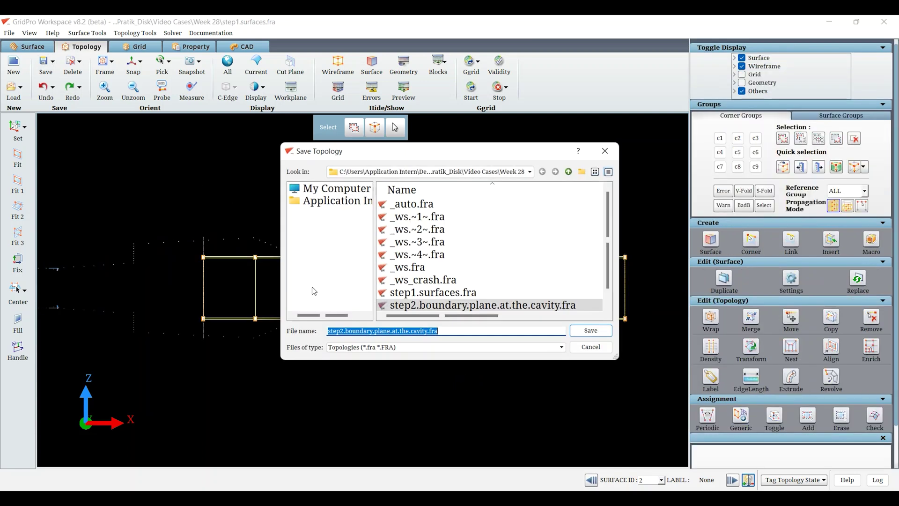
{"action": "left_click_drag", "start_coordinate": [427, 334], "coordinate": [412, 333]}
{"action": "type", "text": "3.assigning.and.exten"}
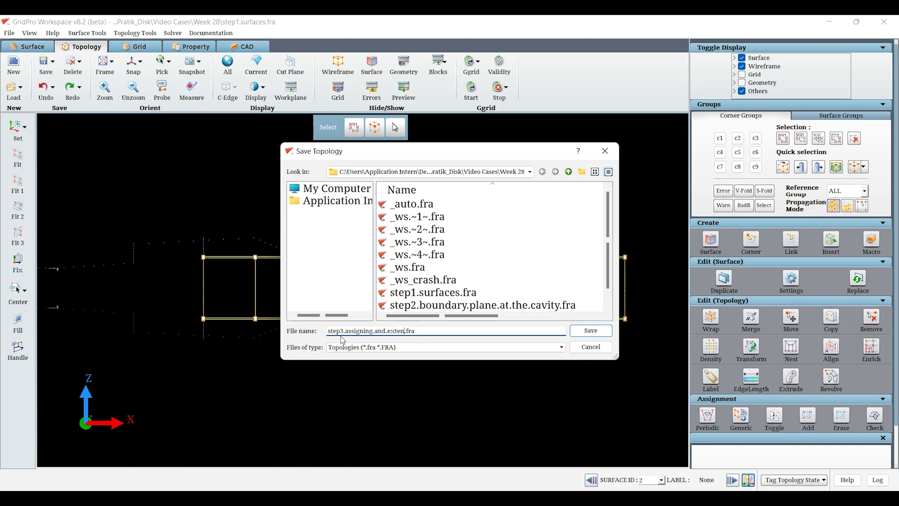
{"action": "type", "text": "g"}
{"action": "key", "text": "Return"}
Group the upper two layers of wrap corners above the upper injector's top end in c1.
{"action": "left_click_drag", "start_coordinate": [377, 316], "coordinate": [290, 346]}
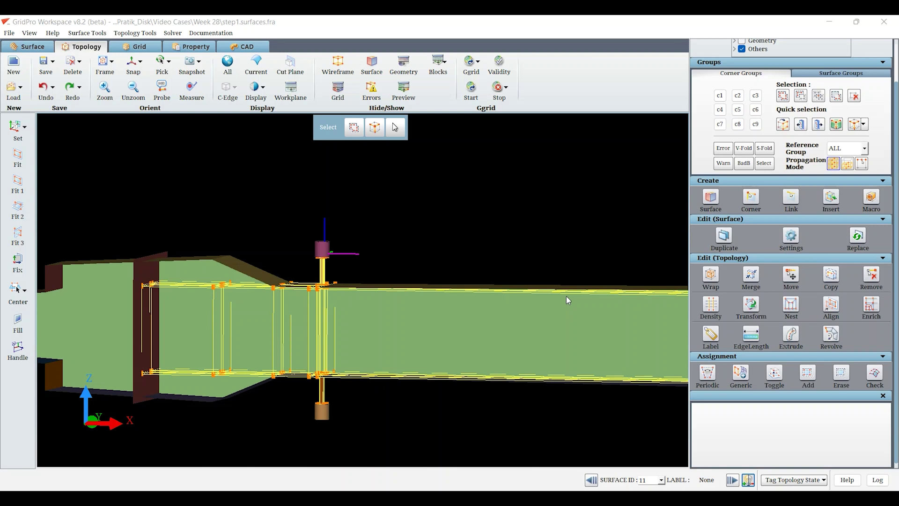
{"action": "left_click", "coordinate": [133, 66]}
{"action": "mouse_move", "coordinate": [285, 190]}
{"action": "right_mouse_down"}
{"action": "mouse_move", "coordinate": [434, 265]}
{"action": "mouse_move", "coordinate": [497, 368]}
{"action": "right_mouse_up"}
{"action": "middle_click_drag", "start_coordinate": [496, 368], "coordinate": [522, 417]}
{"action": "left_click", "coordinate": [720, 96]}
{"action": "scroll", "coordinate": [458, 323], "scroll_direction": "up", "scroll_amount": 3}
{"action": "key", "text": "s"}
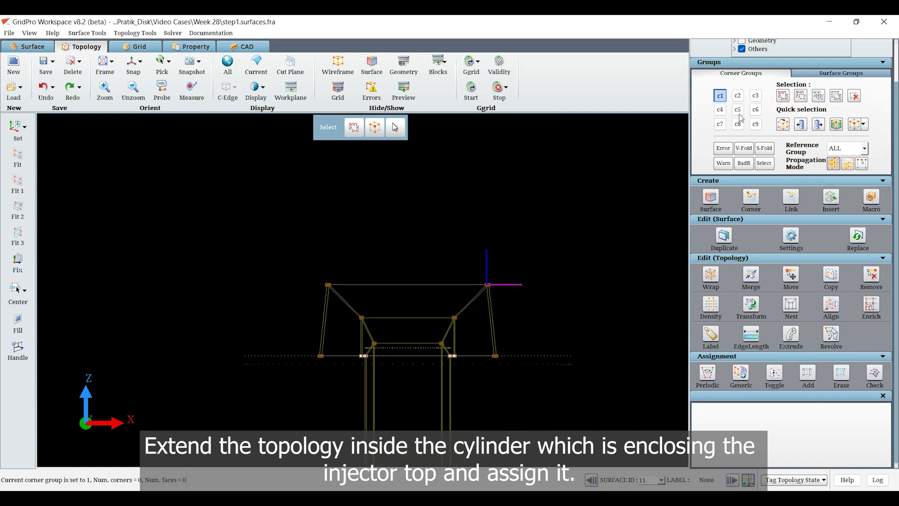
{"action": "left_click", "coordinate": [781, 97]}
{"action": "right_click_drag", "start_coordinate": [178, 196], "coordinate": [564, 329]}
{"action": "scroll", "coordinate": [407, 247], "scroll_direction": "down", "scroll_amount": 3}
{"action": "left_click_drag", "start_coordinate": [406, 247], "coordinate": [407, 248]}
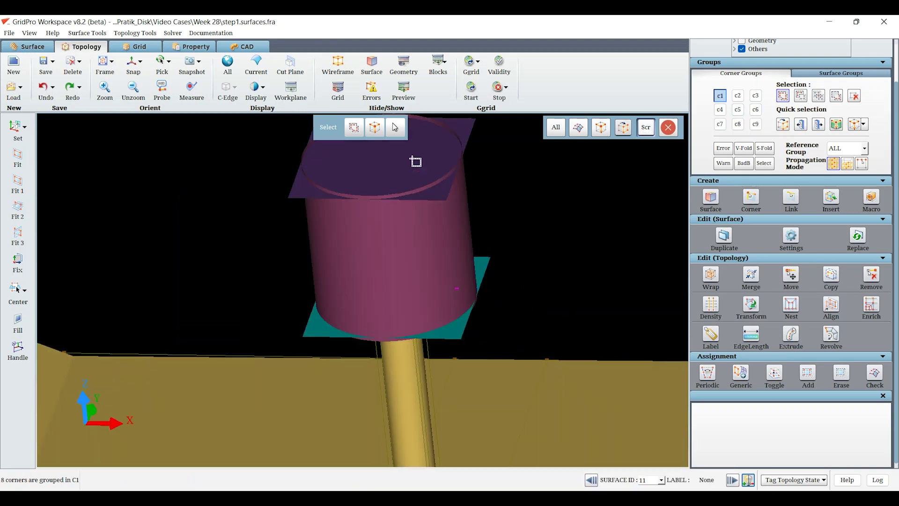
Make the upper cylinder's top plane, surface 12, current, copy the c1 corners onto it and assign the copied corners to it.
{"action": "right_click", "coordinate": [415, 161]}
{"action": "left_click", "coordinate": [433, 180]}
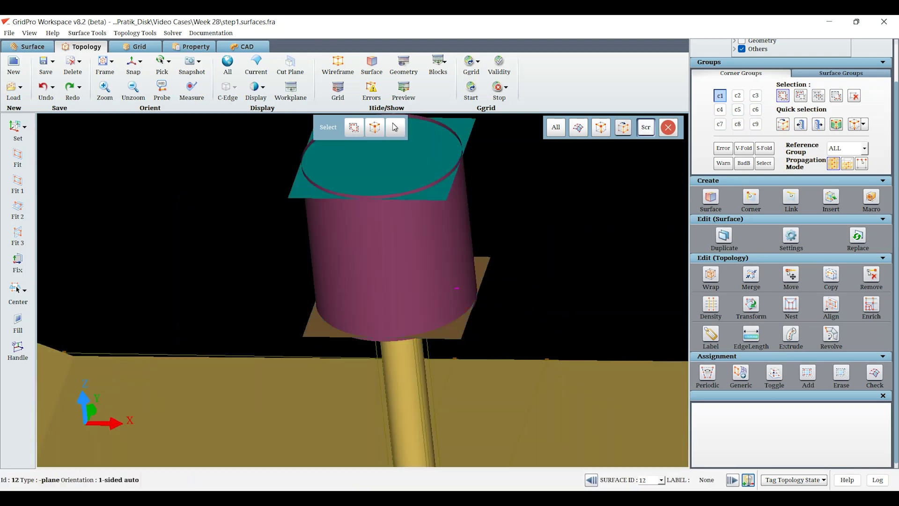
{"action": "left_click", "coordinate": [830, 276]}
{"action": "left_click", "coordinate": [803, 292]}
{"action": "left_click", "coordinate": [816, 441]}
{"action": "left_click", "coordinate": [510, 257]}
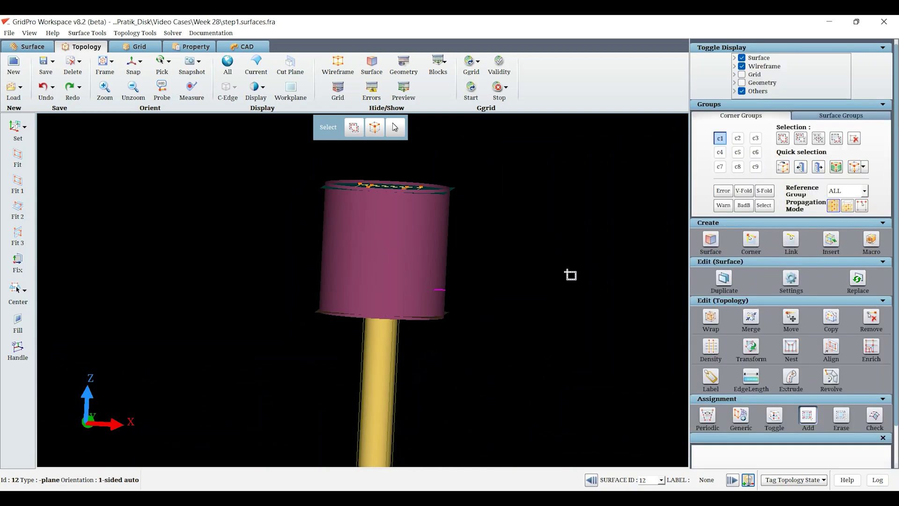
{"action": "left_click", "coordinate": [802, 419]}
{"action": "left_click_drag", "start_coordinate": [277, 155], "coordinate": [473, 228]}
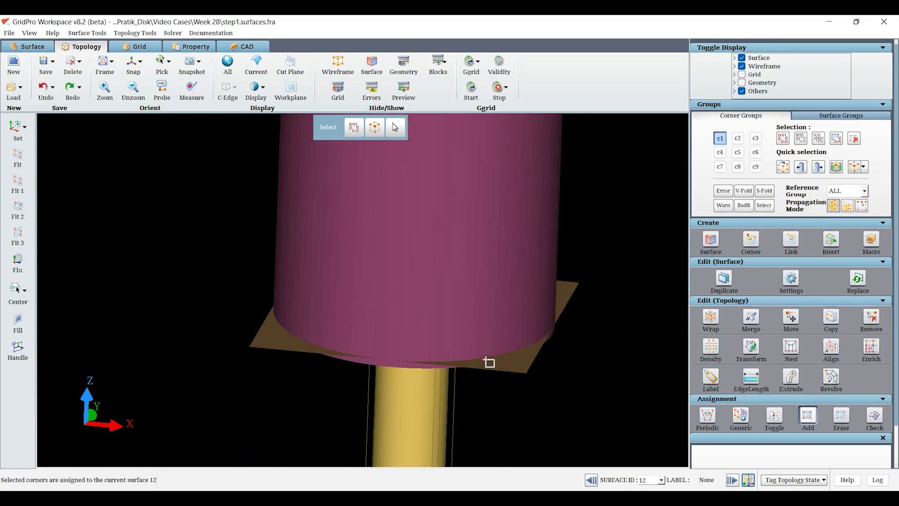
Make the upper cylinder's lower plane, surface 11, current, hide the surfaces and assign the wrap corners on that plane.
{"action": "right_click", "coordinate": [494, 365]}
{"action": "left_click", "coordinate": [518, 382]}
{"action": "left_click", "coordinate": [131, 61]}
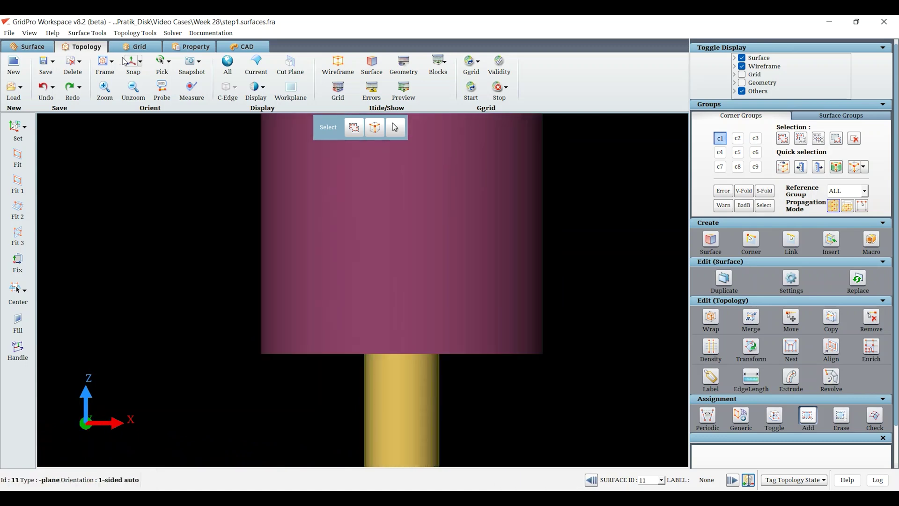
{"action": "key", "text": "s"}
{"action": "scroll", "coordinate": [289, 325], "scroll_direction": "up", "scroll_amount": 2}
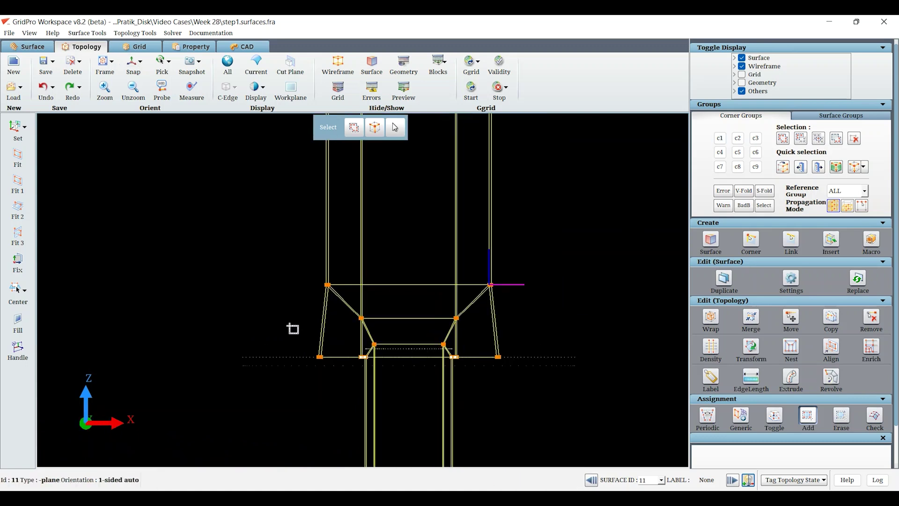
{"action": "left_click_drag", "start_coordinate": [334, 373], "coordinate": [335, 374]}
{"action": "left_click_drag", "start_coordinate": [507, 351], "coordinate": [487, 335]}
Make the upper cylinder's side wall, surface 15, current and look through the face groups in the Generic assignment.
{"action": "scroll", "coordinate": [524, 328], "scroll_direction": "down", "scroll_amount": 6}
{"action": "left_click_drag", "start_coordinate": [533, 319], "coordinate": [581, 361]}
{"action": "right_click", "coordinate": [387, 255]}
{"action": "left_click", "coordinate": [406, 271]}
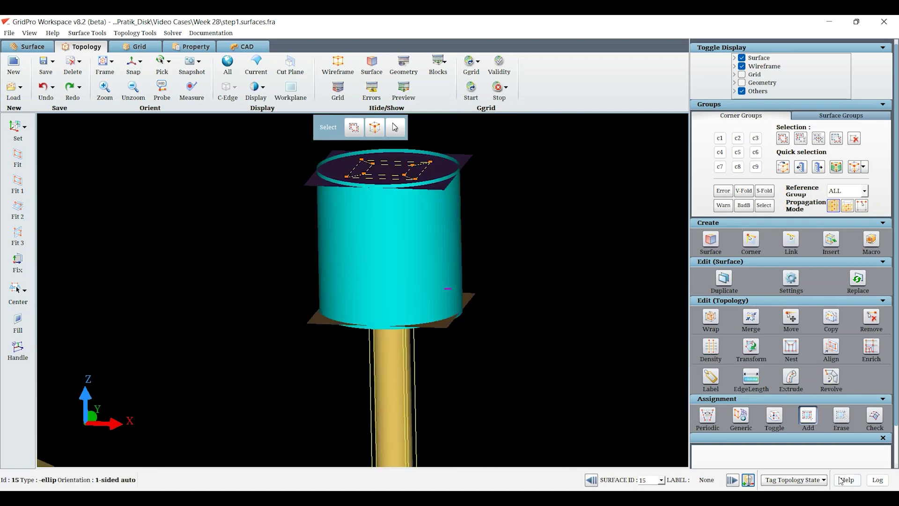
{"action": "left_click", "coordinate": [739, 416]}
{"action": "left_click_drag", "start_coordinate": [501, 293], "coordinate": [586, 346]}
{"action": "scroll", "coordinate": [731, 399], "scroll_direction": "down", "scroll_amount": 1}
{"action": "left_click_drag", "start_coordinate": [398, 211], "coordinate": [447, 136]}
{"action": "scroll", "coordinate": [390, 251], "scroll_direction": "up", "scroll_amount": 5}
{"action": "mouse_move", "coordinate": [262, 323]}
{"action": "left_mouse_down"}
{"action": "mouse_move", "coordinate": [221, 341]}
{"action": "mouse_move", "coordinate": [462, 273]}
{"action": "left_mouse_up"}
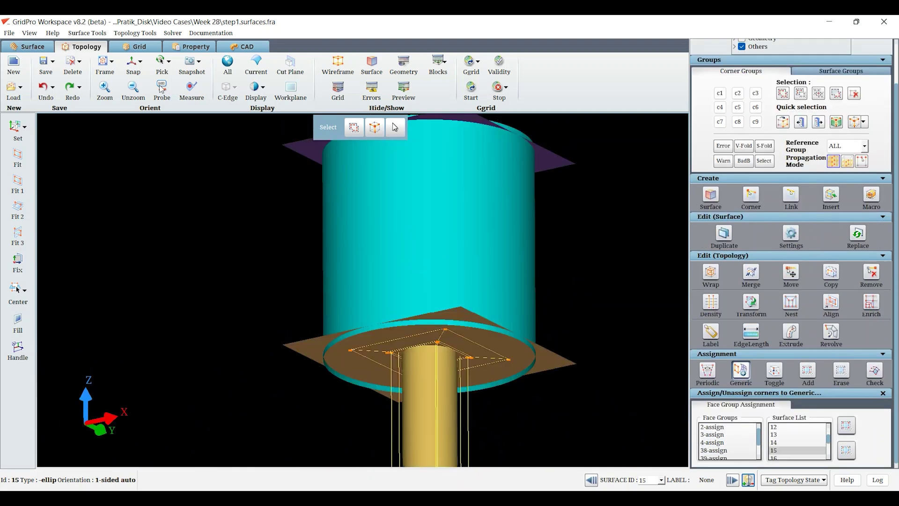
{"action": "scroll", "coordinate": [727, 445], "scroll_direction": "down", "scroll_amount": 2}
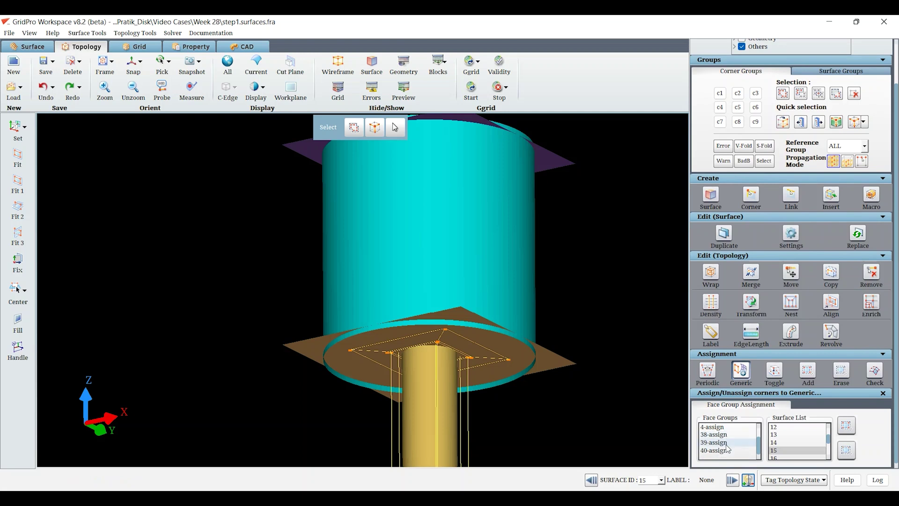
{"action": "scroll", "coordinate": [727, 448], "scroll_direction": "up", "scroll_amount": 2}
{"action": "left_click", "coordinate": [743, 419]}
In the front view, make the upper cylinder's lower plane current and use Add to assign the wireframe corners lying on it.
{"action": "left_click_drag", "start_coordinate": [461, 313], "coordinate": [445, 299]}
{"action": "scroll", "coordinate": [446, 299], "scroll_direction": "down", "scroll_amount": 6}
{"action": "middle_click_drag", "start_coordinate": [459, 311], "coordinate": [489, 208]}
{"action": "scroll", "coordinate": [488, 208], "scroll_direction": "down", "scroll_amount": 3}
{"action": "mouse_move", "coordinate": [449, 324]}
{"action": "left_mouse_down"}
{"action": "mouse_move", "coordinate": [462, 298]}
{"action": "mouse_move", "coordinate": [481, 300]}
{"action": "left_mouse_up"}
{"action": "middle_click_drag", "start_coordinate": [481, 300], "coordinate": [495, 403]}
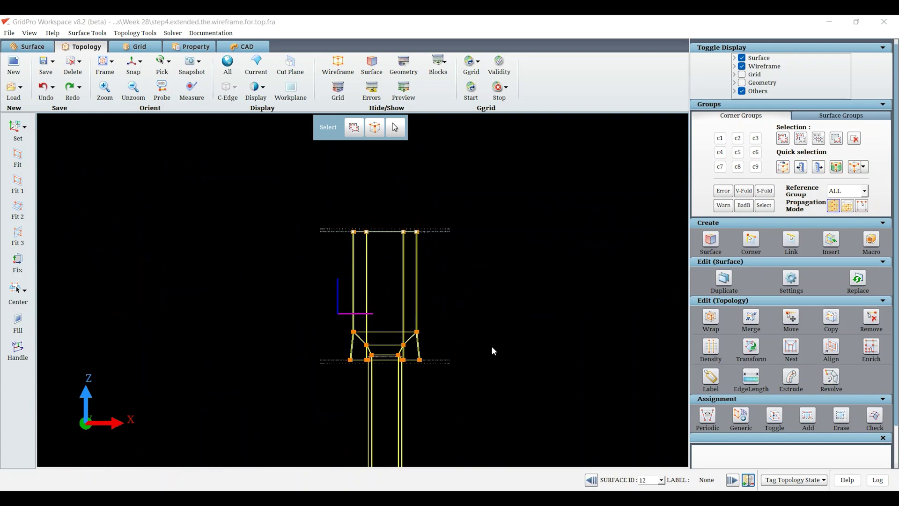
{"action": "middle_click_drag", "start_coordinate": [490, 345], "coordinate": [504, 265]}
{"action": "left_click_drag", "start_coordinate": [504, 265], "coordinate": [497, 276]}
{"action": "left_click", "coordinate": [133, 64]}
{"action": "scroll", "coordinate": [528, 267], "scroll_direction": "up", "scroll_amount": 5}
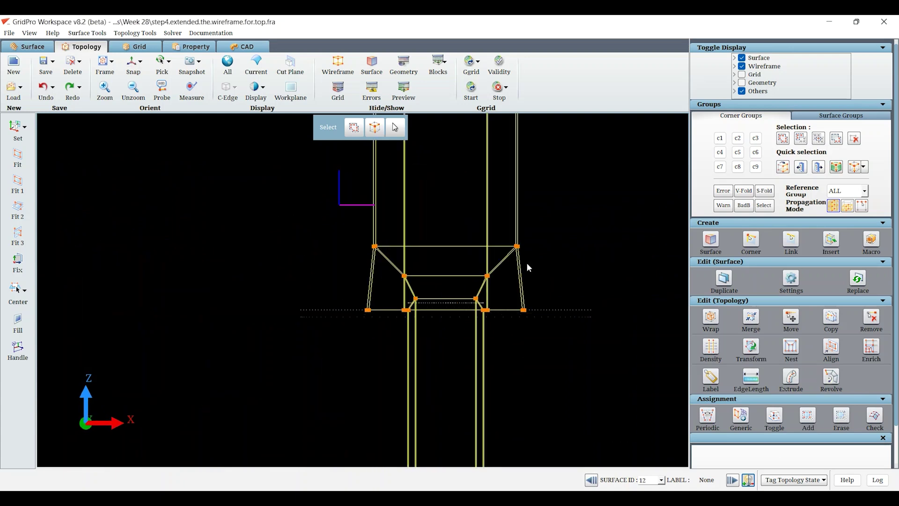
{"action": "left_click", "coordinate": [808, 415]}
{"action": "scroll", "coordinate": [808, 416], "scroll_direction": "down", "scroll_amount": 2}
{"action": "scroll", "coordinate": [557, 363], "scroll_direction": "up", "scroll_amount": 3}
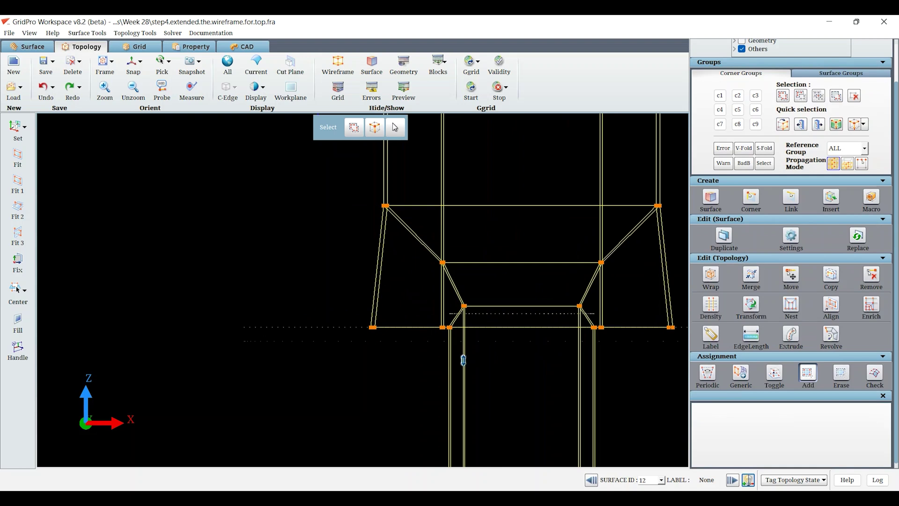
{"action": "middle_click_drag", "start_coordinate": [383, 349], "coordinate": [381, 344]}
{"action": "right_click", "coordinate": [267, 321]}
{"action": "left_click", "coordinate": [287, 343]}
{"action": "mouse_move", "coordinate": [293, 340]}
{"action": "middle_mouse_down"}
{"action": "mouse_move", "coordinate": [321, 315]}
{"action": "mouse_move", "coordinate": [333, 338]}
{"action": "middle_mouse_up"}
Make the upper cylinder's side wall, surface 15, current and assign the outer faces of the wireframe to it.
{"action": "scroll", "coordinate": [407, 286], "scroll_direction": "down", "scroll_amount": 4}
{"action": "middle_click_drag", "start_coordinate": [410, 289], "coordinate": [461, 427]}
{"action": "scroll", "coordinate": [468, 356], "scroll_direction": "down", "scroll_amount": 1}
{"action": "right_click", "coordinate": [483, 255]}
{"action": "left_click", "coordinate": [502, 272]}
{"action": "middle_click_drag", "start_coordinate": [469, 291], "coordinate": [447, 290]}
{"action": "right_click", "coordinate": [426, 305]}
{"action": "left_click", "coordinate": [452, 324]}
{"action": "mouse_move", "coordinate": [358, 323]}
{"action": "middle_mouse_down"}
{"action": "mouse_move", "coordinate": [324, 349]}
{"action": "mouse_move", "coordinate": [327, 488]}
{"action": "middle_mouse_up"}
{"action": "scroll", "coordinate": [317, 381], "scroll_direction": "up", "scroll_amount": 6}
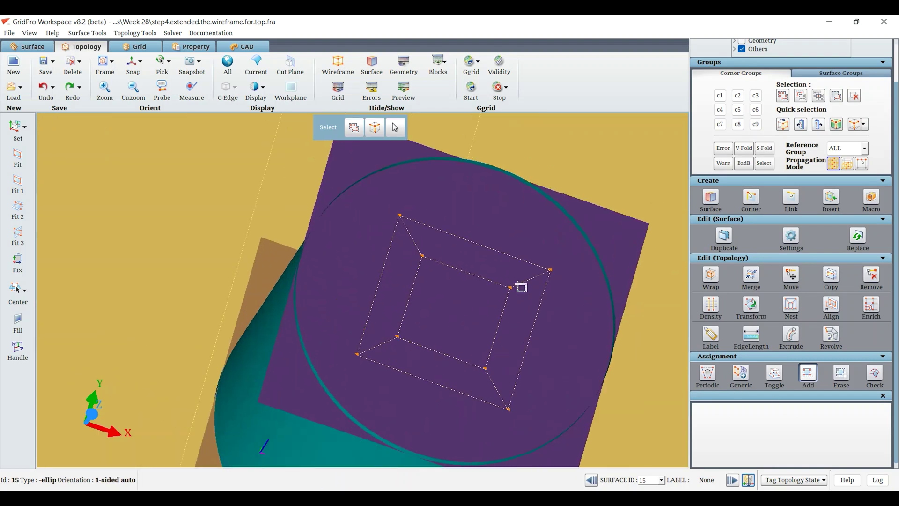
{"action": "left_click", "coordinate": [444, 169]}
{"action": "scroll", "coordinate": [444, 178], "scroll_direction": "down", "scroll_amount": 5}
{"action": "middle_click_drag", "start_coordinate": [443, 179], "coordinate": [448, 146]}
Check the surface assignments of the wireframe inside the upper cylinder.
{"action": "left_click", "coordinate": [874, 373]}
{"action": "scroll", "coordinate": [422, 276], "scroll_direction": "down", "scroll_amount": 2}
{"action": "middle_click_drag", "start_coordinate": [417, 281], "coordinate": [393, 220]}
{"action": "scroll", "coordinate": [406, 242], "scroll_direction": "down", "scroll_amount": 3}
{"action": "scroll", "coordinate": [403, 255], "scroll_direction": "up", "scroll_amount": 5}
{"action": "left_click", "coordinate": [877, 374]}
At the lower injector's bottom end, assign the wrap corners to the cylinder's upper plane, surface 19, in the front view.
{"action": "scroll", "coordinate": [523, 299], "scroll_direction": "down", "scroll_amount": 8}
{"action": "middle_click_drag", "start_coordinate": [523, 298], "coordinate": [527, 269]}
{"action": "left_click", "coordinate": [134, 63]}
{"action": "middle_click_drag", "start_coordinate": [320, 412], "coordinate": [309, 335]}
{"action": "scroll", "coordinate": [325, 367], "scroll_direction": "up", "scroll_amount": 5}
{"action": "middle_click_drag", "start_coordinate": [362, 421], "coordinate": [346, 319]}
{"action": "scroll", "coordinate": [345, 319], "scroll_direction": "up", "scroll_amount": 5}
{"action": "left_click_drag", "start_coordinate": [346, 318], "coordinate": [257, 237]}
{"action": "left_click", "coordinate": [133, 65]}
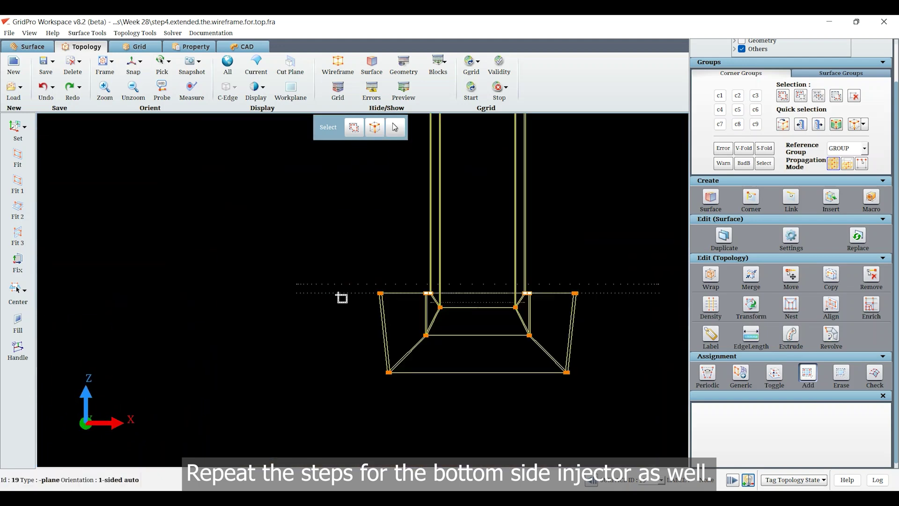
{"action": "left_click_drag", "start_coordinate": [619, 298], "coordinate": [672, 299]}
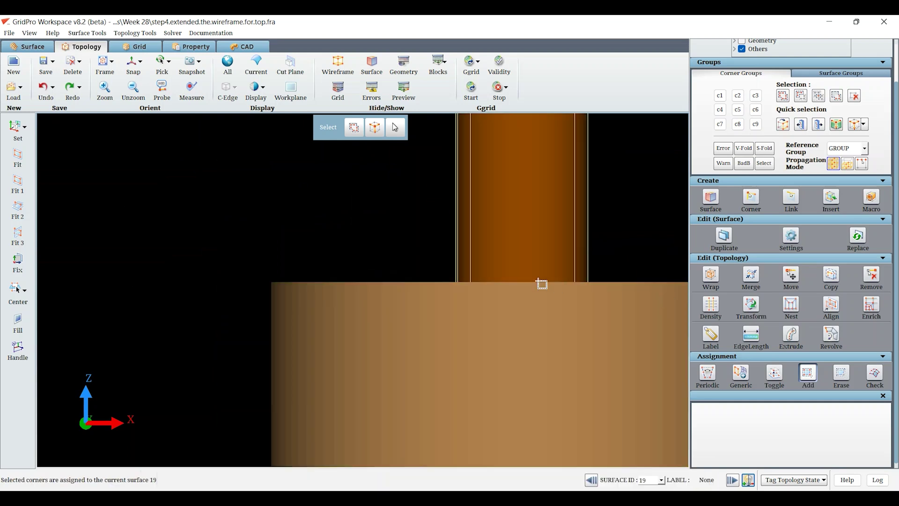
Make the lower cylinder's bottom plane, surface 20, current and group the lower wrap corners in c1.
{"action": "left_click", "coordinate": [721, 99]}
{"action": "left_click", "coordinate": [836, 97]}
{"action": "scroll", "coordinate": [376, 362], "scroll_direction": "down", "scroll_amount": 5}
{"action": "middle_click_drag", "start_coordinate": [376, 362], "coordinate": [383, 343]}
{"action": "right_click", "coordinate": [375, 272]}
{"action": "left_click", "coordinate": [394, 289]}
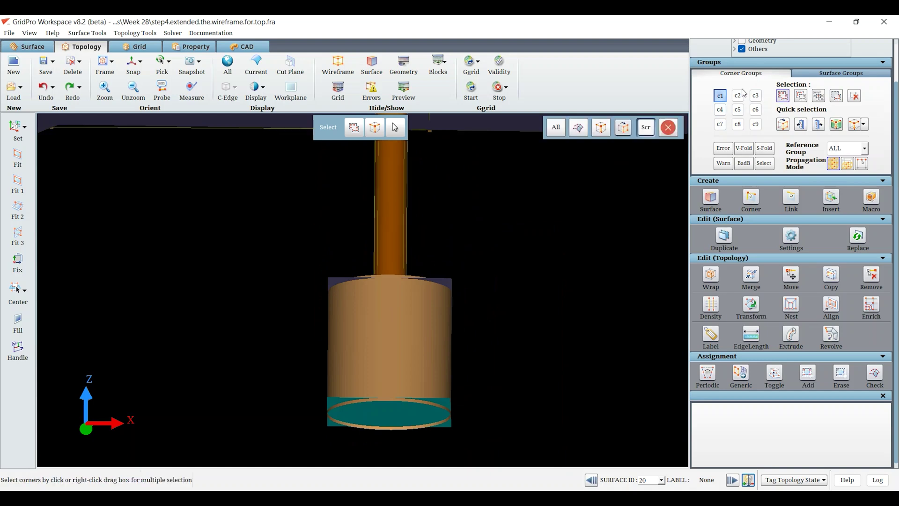
{"action": "middle_click_drag", "start_coordinate": [251, 226], "coordinate": [209, 161]}
{"action": "right_click_drag", "start_coordinate": [441, 396], "coordinate": [274, 288]}
{"action": "scroll", "coordinate": [451, 315], "scroll_direction": "down", "scroll_amount": 5}
{"action": "left_click_drag", "start_coordinate": [363, 258], "coordinate": [358, 228]}
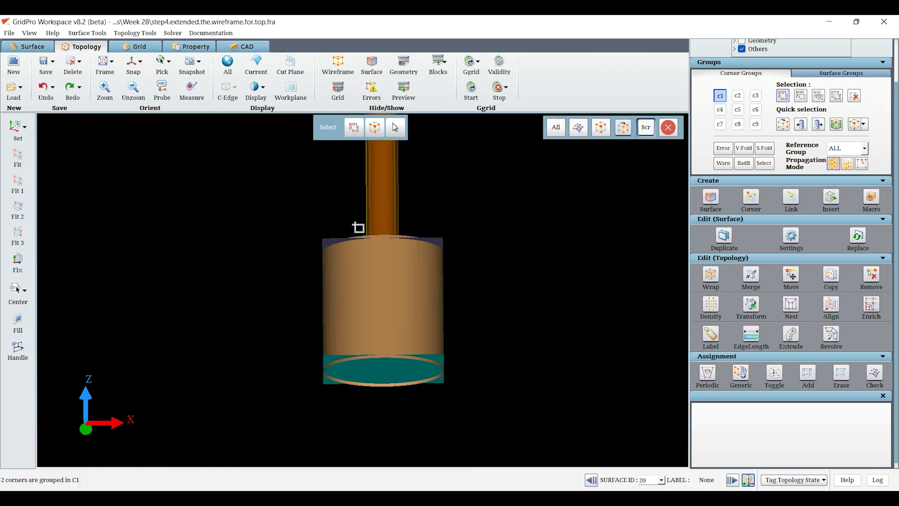
Copy the c1 corners onto surface 20 using Smart Inheritance, On Surface projection and linked parent faces.
{"action": "left_click", "coordinate": [833, 276]}
{"action": "left_click", "coordinate": [802, 292]}
{"action": "left_click", "coordinate": [815, 441]}
{"action": "left_click", "coordinate": [509, 265]}
{"action": "left_click_drag", "start_coordinate": [357, 191], "coordinate": [321, 332]}
In the front view, assign the copied corners at the lower cylinder's bottom end to surface 20.
{"action": "left_click", "coordinate": [127, 65]}
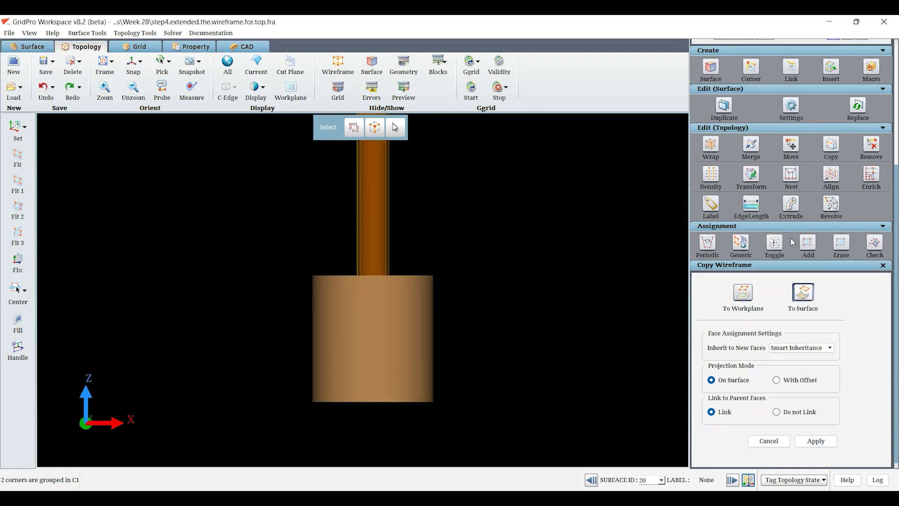
{"action": "left_click", "coordinate": [805, 244]}
{"action": "right_click_drag", "start_coordinate": [475, 454], "coordinate": [293, 383]}
{"action": "scroll", "coordinate": [417, 343], "scroll_direction": "up", "scroll_amount": 5}
{"action": "scroll", "coordinate": [415, 342], "scroll_direction": "up", "scroll_amount": 3}
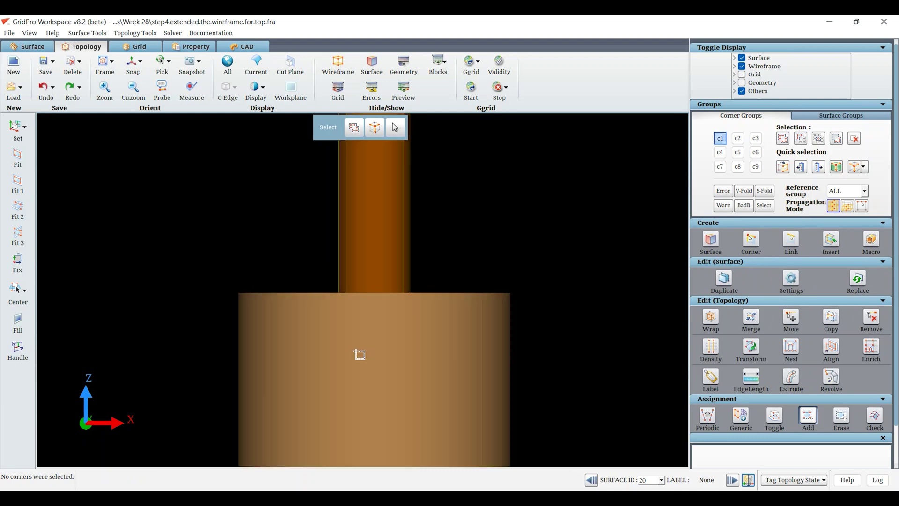
{"action": "left_click_drag", "start_coordinate": [347, 373], "coordinate": [420, 365]}
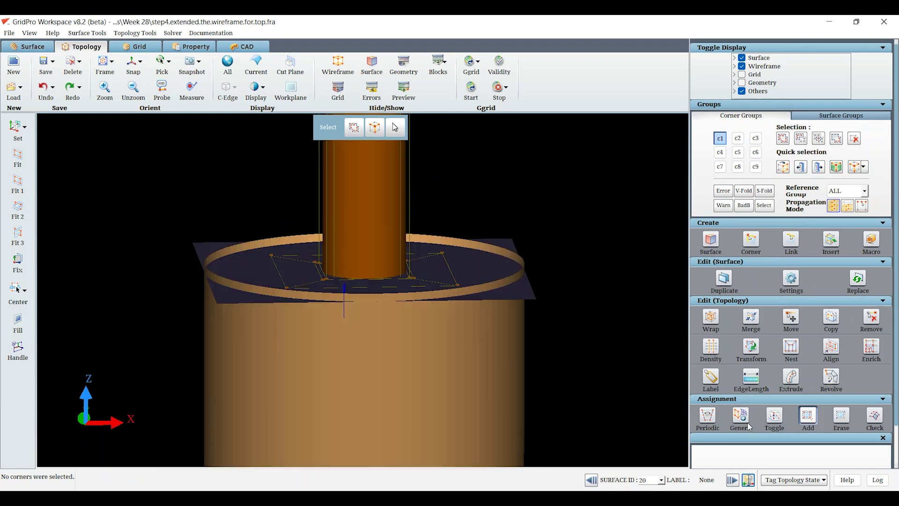
{"action": "left_click_drag", "start_coordinate": [423, 300], "coordinate": [410, 323]}
Make the lower cylinder's side wall, surface 21, current and assign the outer wireframe faces to it.
{"action": "right_click", "coordinate": [433, 287]}
{"action": "left_click", "coordinate": [444, 294]}
{"action": "middle_click_drag", "start_coordinate": [451, 234], "coordinate": [439, 331]}
{"action": "scroll", "coordinate": [493, 182], "scroll_direction": "up", "scroll_amount": 3}
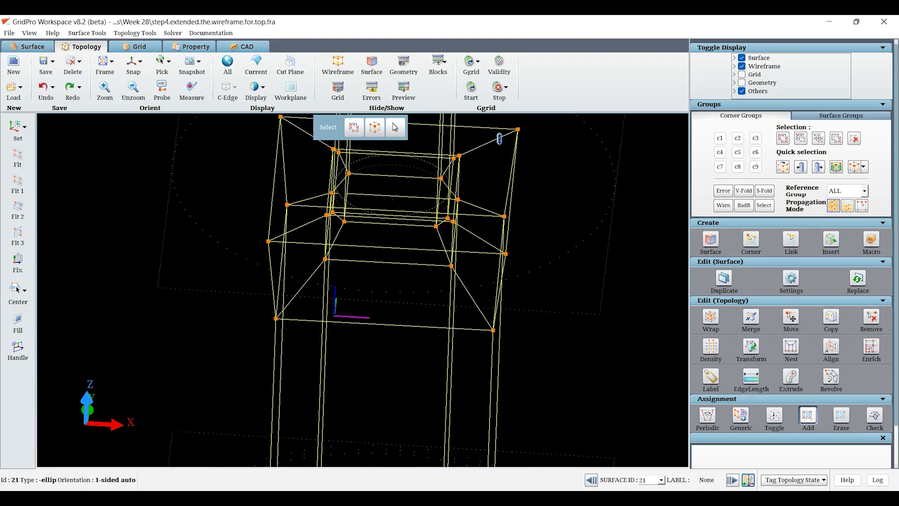
{"action": "left_click", "coordinate": [499, 137]}
{"action": "scroll", "coordinate": [451, 275], "scroll_direction": "down", "scroll_amount": 5}
Check the surface assignments across both injectors and the duct, and run the topology validity check.
{"action": "left_click", "coordinate": [875, 419]}
{"action": "left_click_drag", "start_coordinate": [424, 272], "coordinate": [426, 244]}
{"action": "scroll", "coordinate": [480, 243], "scroll_direction": "down", "scroll_amount": 4}
{"action": "middle_click_drag", "start_coordinate": [424, 242], "coordinate": [430, 337]}
{"action": "scroll", "coordinate": [530, 373], "scroll_direction": "down", "scroll_amount": 2}
{"action": "left_click_drag", "start_coordinate": [506, 323], "coordinate": [369, 356]}
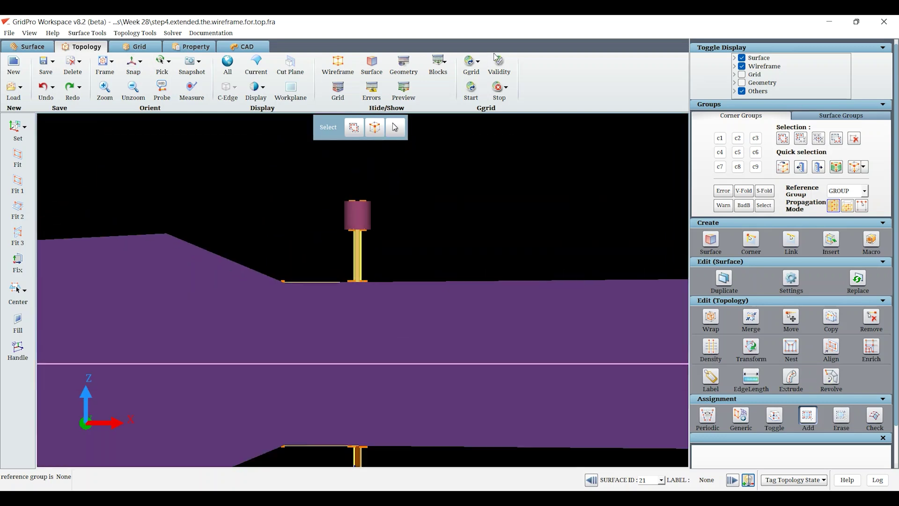
{"action": "scroll", "coordinate": [474, 182], "scroll_direction": "down", "scroll_amount": 3}
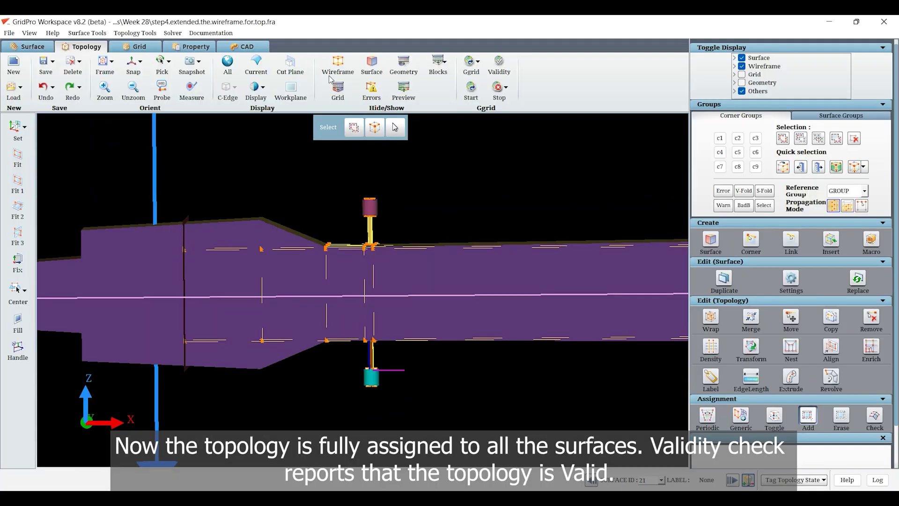
{"action": "left_click", "coordinate": [500, 68]}
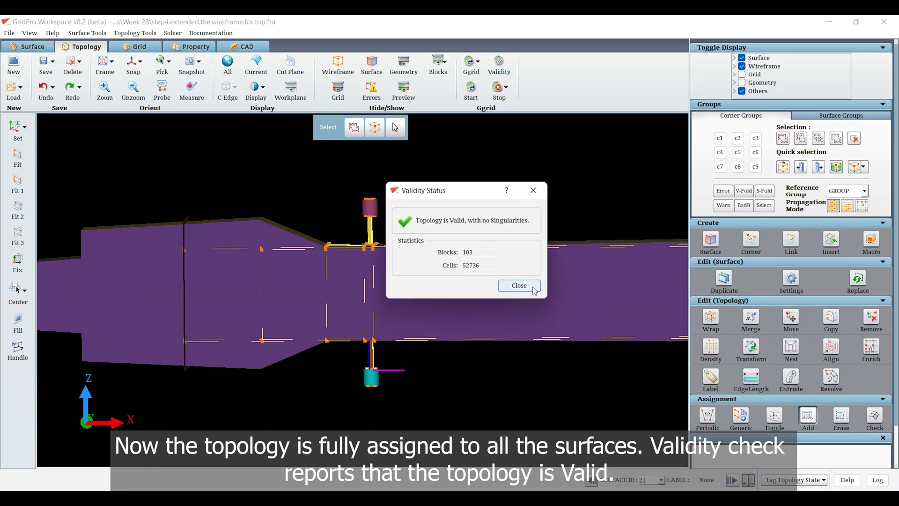
{"action": "left_click", "coordinate": [534, 289]}
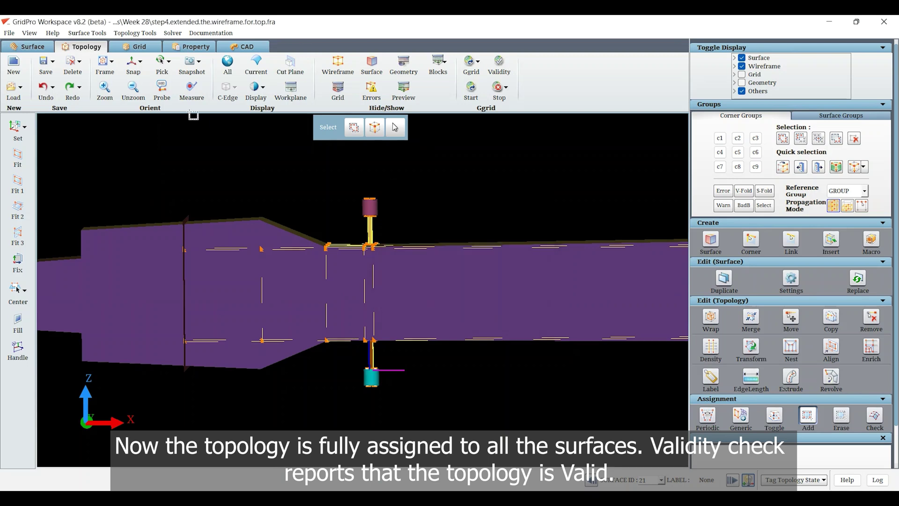
Save the topology as step5.assigning.to.top.and.bottom.cylinders.fra.
{"action": "left_click", "coordinate": [46, 64]}
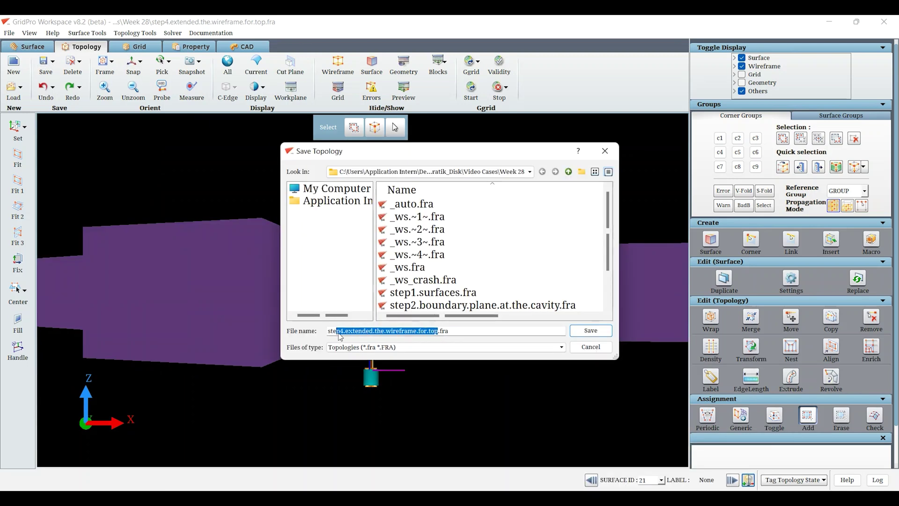
{"action": "type", "text": "5.assigning.to.top.and.bottom"}
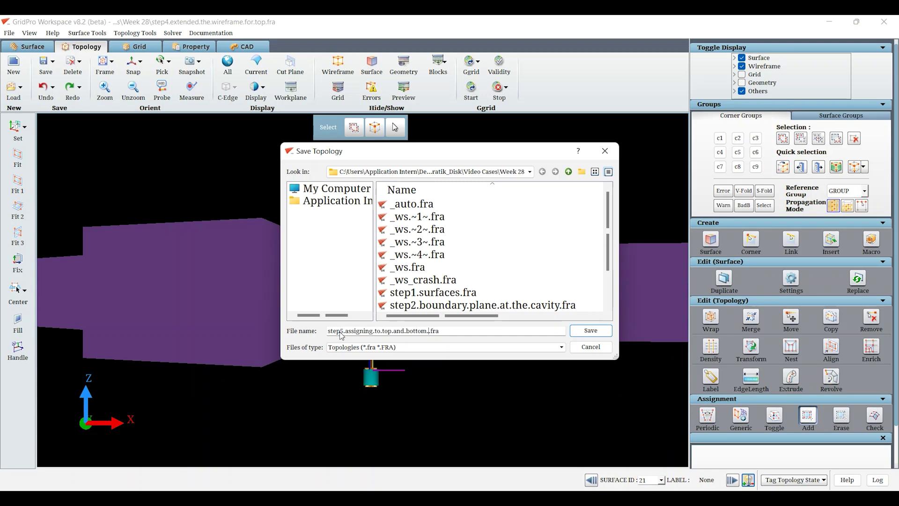
{"action": "key", "text": "Return"}
Hide the surfaces, preview the block mesh and run Ggrid with the existing schedule parameters.
{"action": "left_click", "coordinate": [371, 64]}
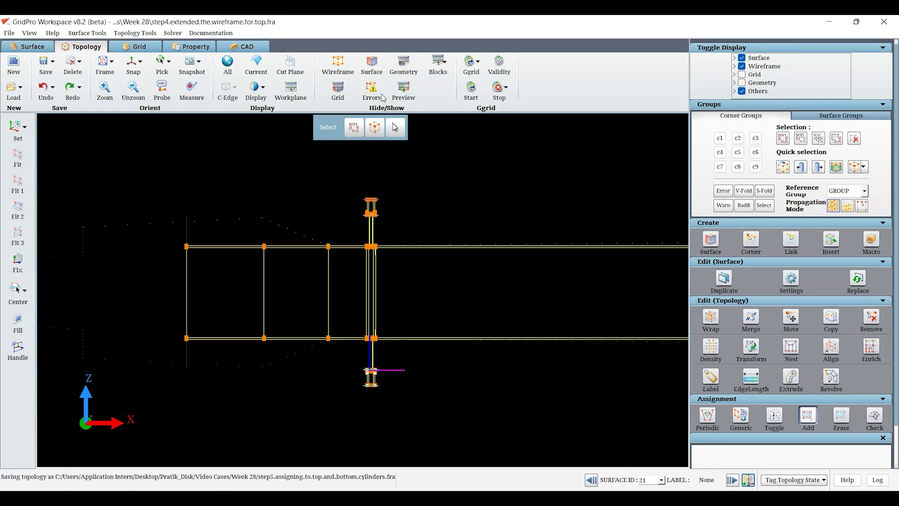
{"action": "left_click", "coordinate": [404, 89]}
{"action": "left_click", "coordinate": [372, 65]}
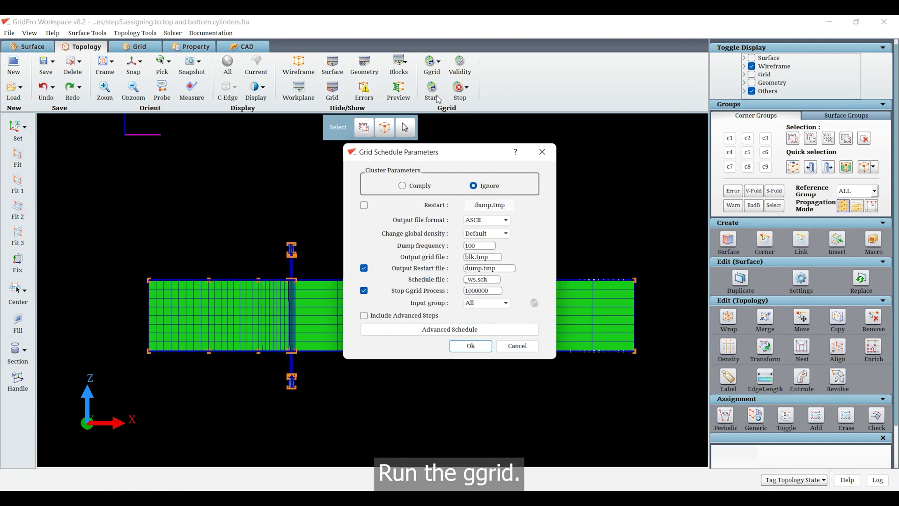
{"action": "left_click", "coordinate": [469, 346]}
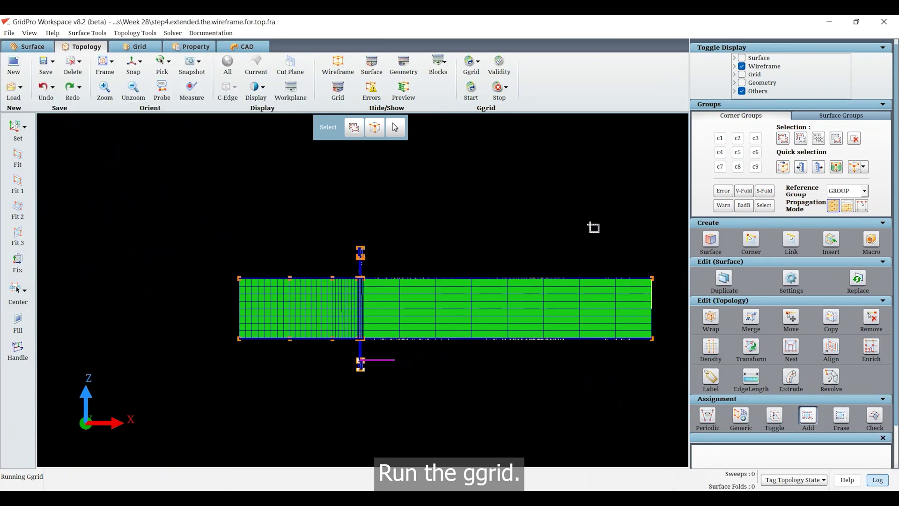
Stop the Ggrid run and load the generated grid file blk.tmp.
{"action": "middle_click_drag", "start_coordinate": [593, 226], "coordinate": [415, 250]}
{"action": "left_click", "coordinate": [133, 64]}
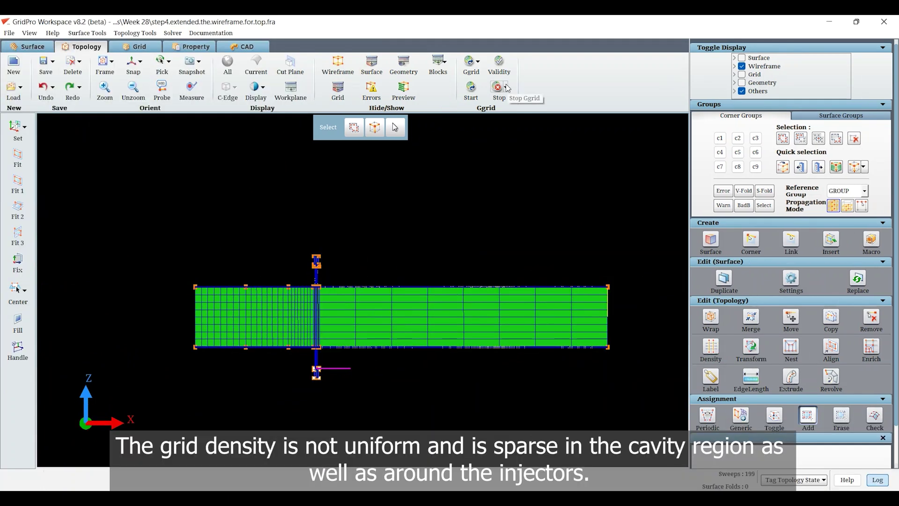
{"action": "left_click", "coordinate": [507, 87]}
{"action": "left_click", "coordinate": [515, 119]}
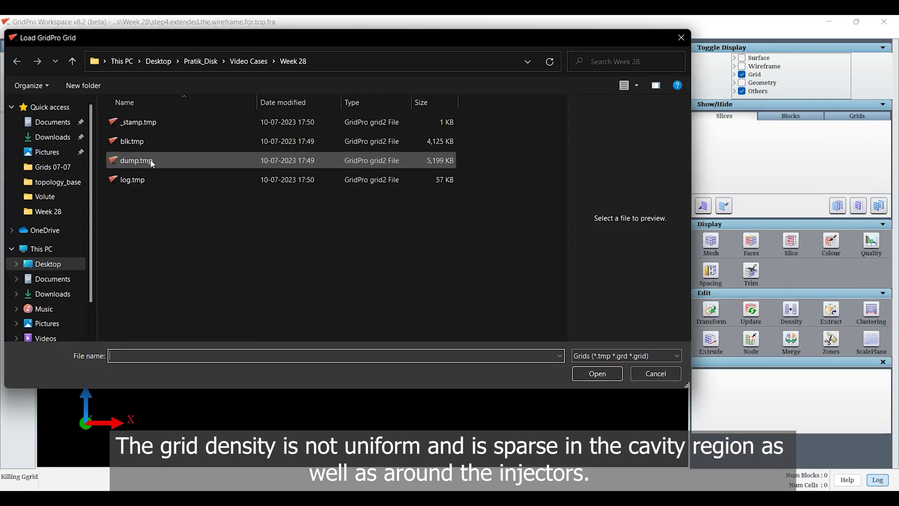
{"action": "double_click", "coordinate": [149, 161]}
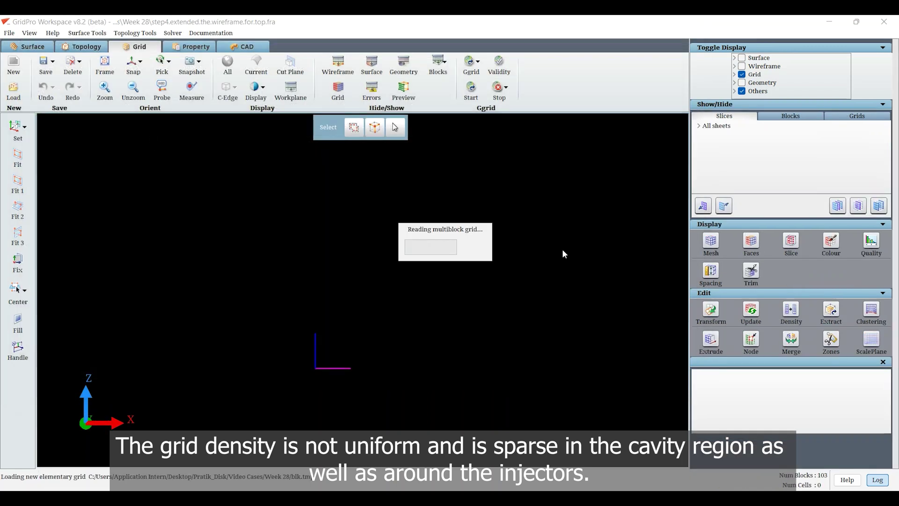
Examine the loaded grid's density and uniformity in the cavity region and around both injectors, using a slice.
{"action": "scroll", "coordinate": [509, 240], "scroll_direction": "up", "scroll_amount": 4}
{"action": "left_click_drag", "start_coordinate": [241, 305], "coordinate": [266, 343]}
{"action": "right_click_drag", "start_coordinate": [156, 241], "coordinate": [291, 256]}
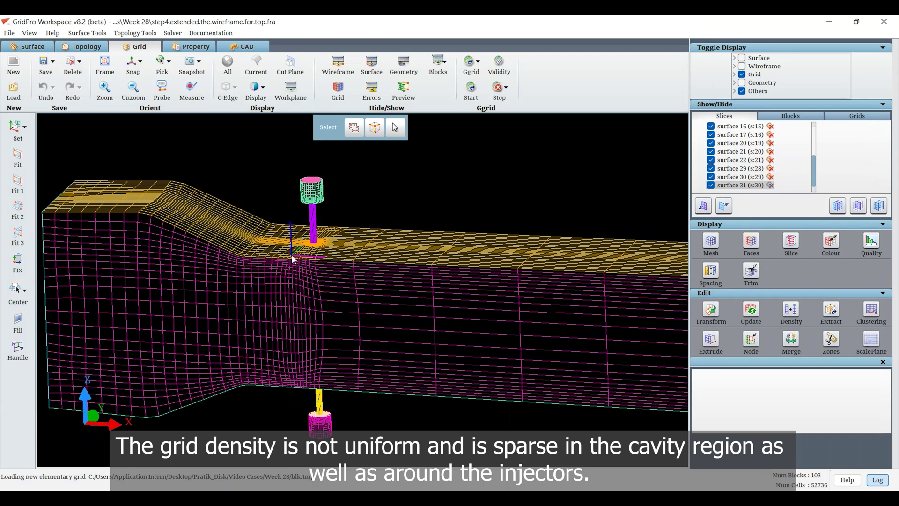
{"action": "left_click_drag", "start_coordinate": [291, 256], "coordinate": [368, 341]}
{"action": "scroll", "coordinate": [341, 341], "scroll_direction": "up", "scroll_amount": 5}
{"action": "right_click_drag", "start_coordinate": [340, 196], "coordinate": [383, 333]}
{"action": "left_click_drag", "start_coordinate": [384, 333], "coordinate": [433, 314]}
{"action": "left_click", "coordinate": [134, 62]}
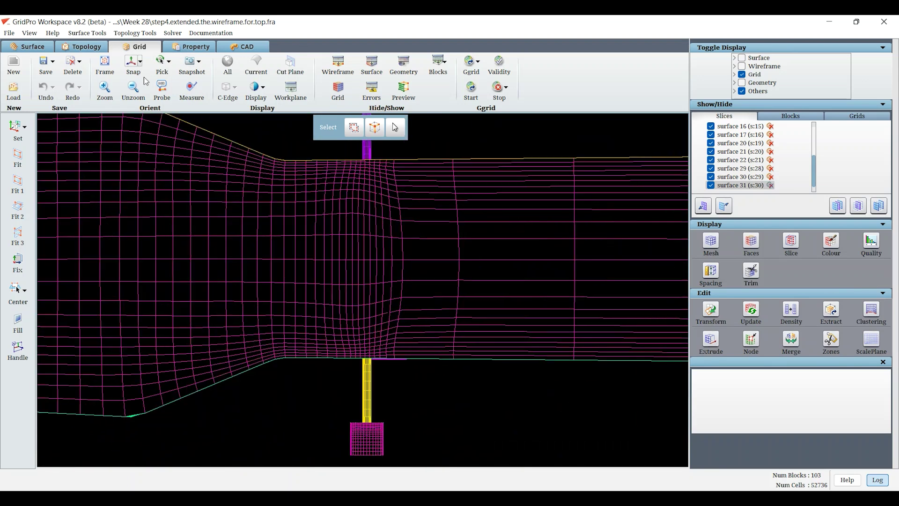
{"action": "left_click", "coordinate": [791, 241]}
{"action": "left_click_drag", "start_coordinate": [365, 220], "coordinate": [255, 297]}
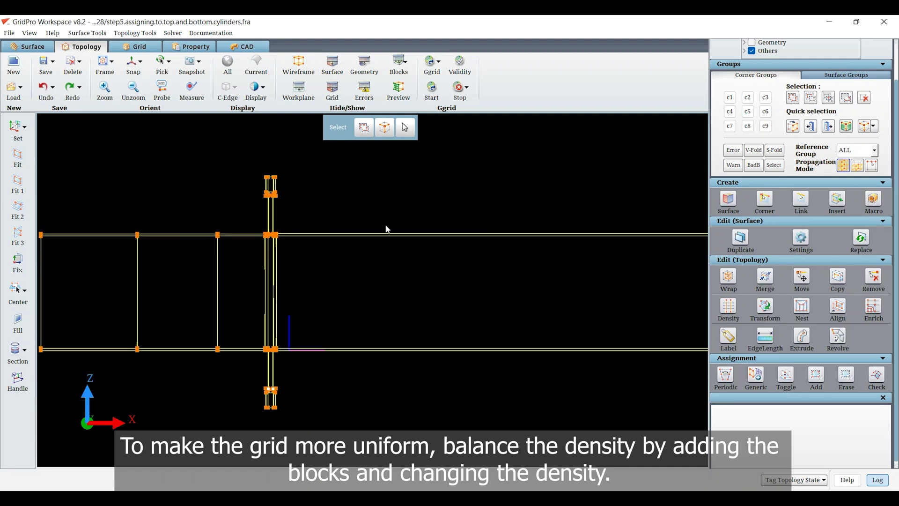
Multi-insert sheets along the cavity's long lengthwise edges on the +X side of the injectors, then preview the grid.
{"action": "right_click", "coordinate": [391, 234]}
{"action": "left_click", "coordinate": [417, 288]}
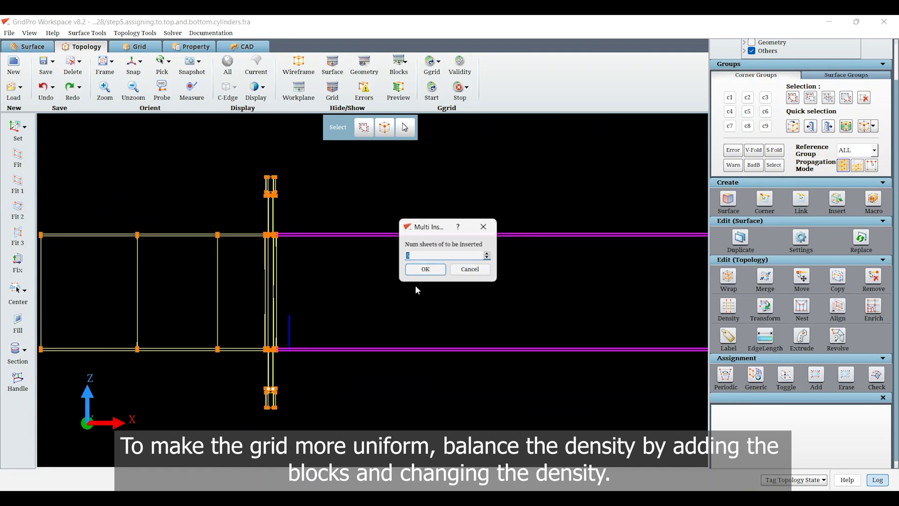
{"action": "left_click", "coordinate": [425, 268]}
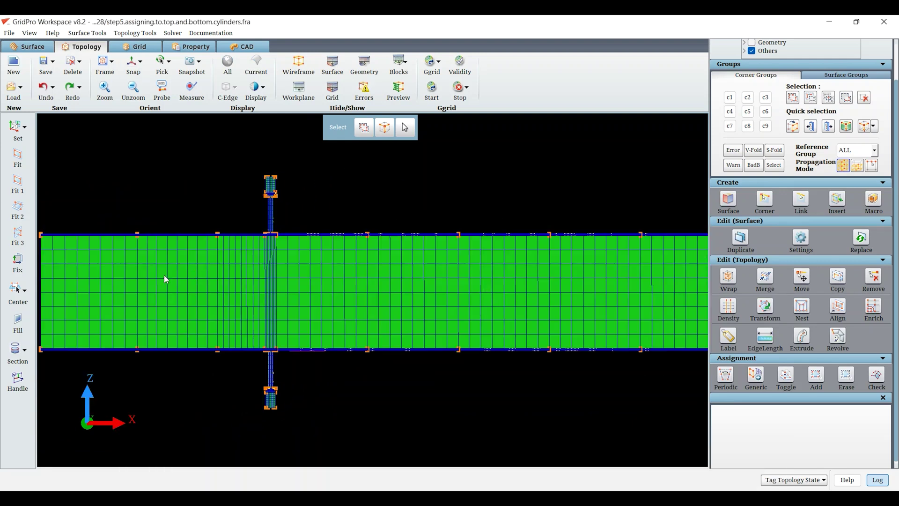
Set the density of the lengthwise cavity edges immediately on the +X side of the injectors to 22.
{"action": "scroll", "coordinate": [164, 275], "scroll_direction": "up", "scroll_amount": 5}
{"action": "middle_click_drag", "start_coordinate": [258, 266], "coordinate": [365, 309]}
{"action": "left_click", "coordinate": [731, 303]}
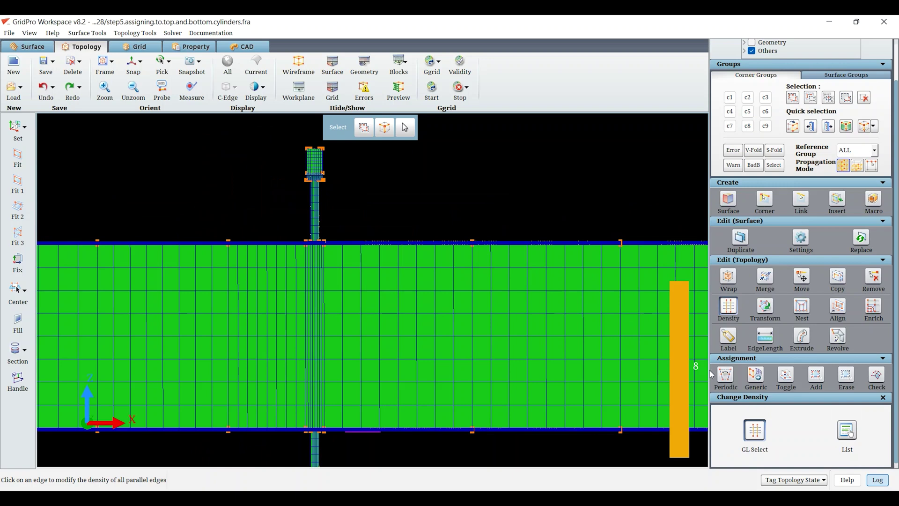
{"action": "left_click", "coordinate": [383, 242]}
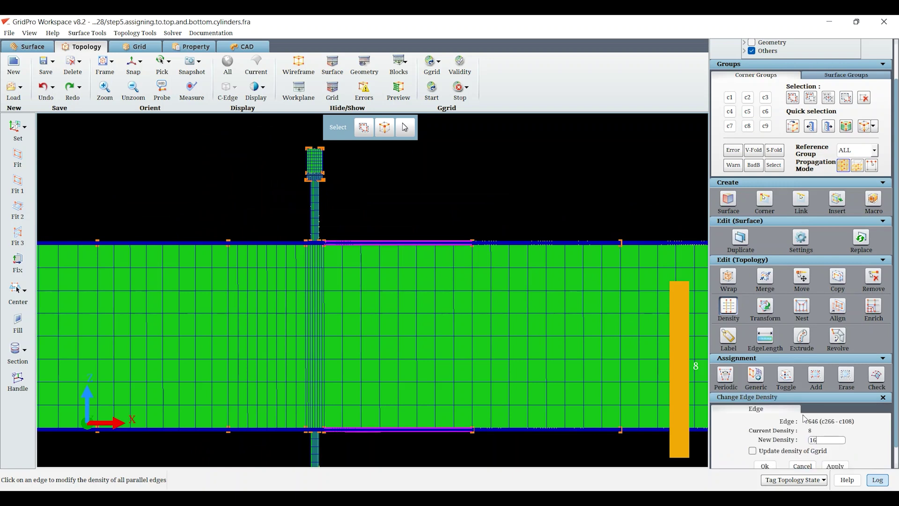
{"action": "left_click", "coordinate": [836, 468]}
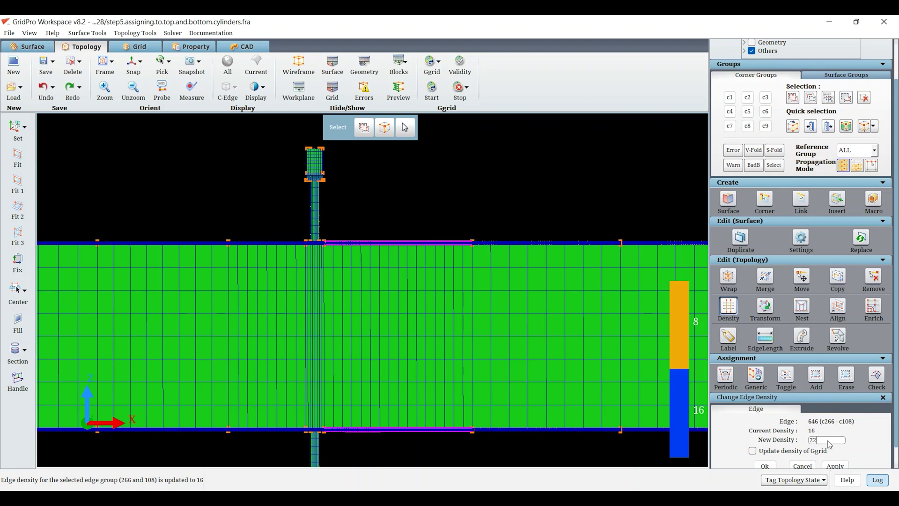
{"action": "left_click", "coordinate": [836, 466]}
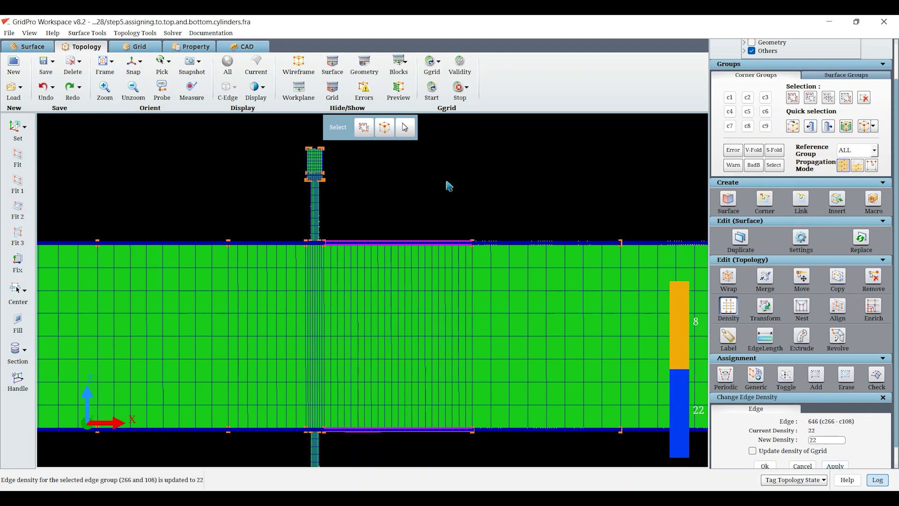
{"action": "middle_click_drag", "start_coordinate": [446, 181], "coordinate": [484, 203]}
{"action": "key", "text": "Escape"}
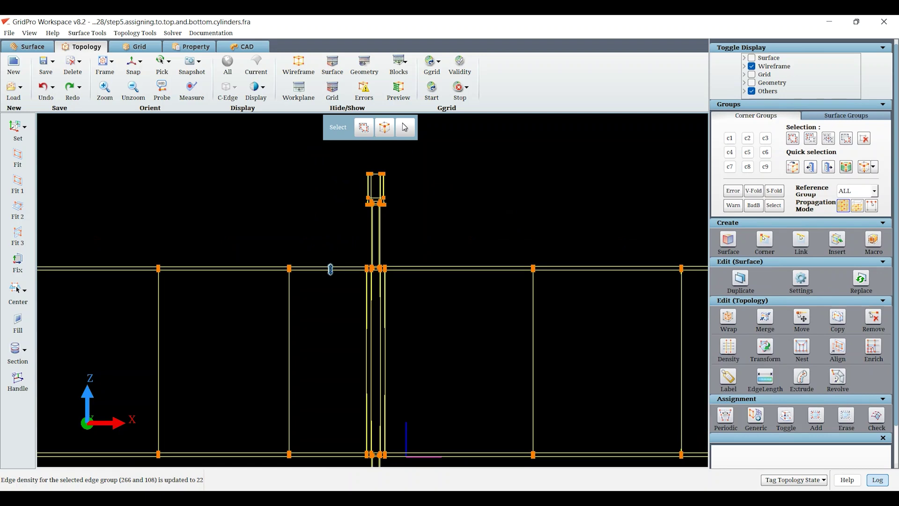
Set the density of the lengthwise cavity edges immediately on the -X side of the injectors to 12.
{"action": "left_click", "coordinate": [727, 347]}
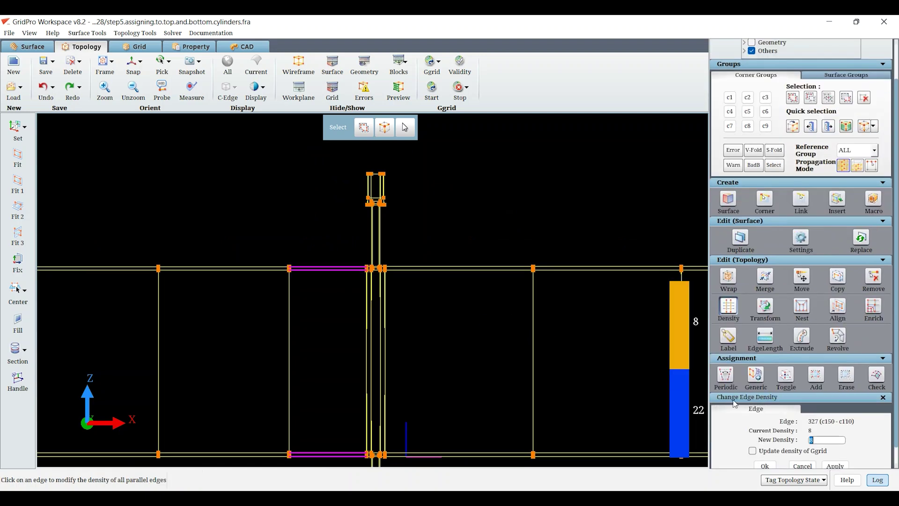
{"action": "left_click", "coordinate": [834, 465]}
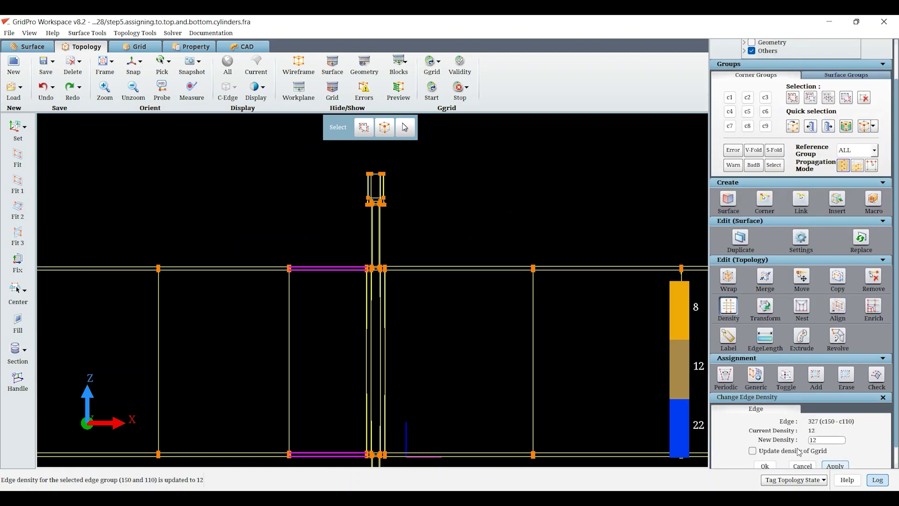
{"action": "key", "text": "Escape"}
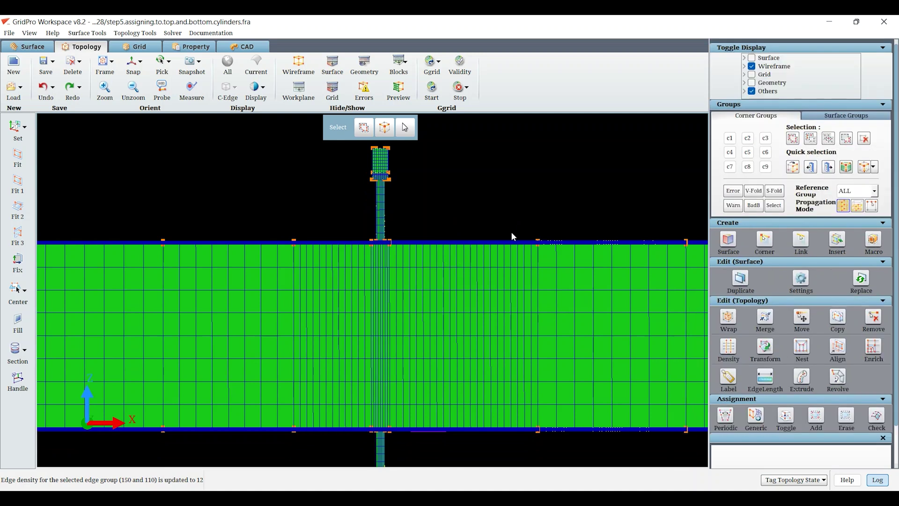
Multi-insert four sheets along the cavity's vertical edges to divide its height.
{"action": "right_click", "coordinate": [536, 313]}
{"action": "left_click", "coordinate": [566, 368]}
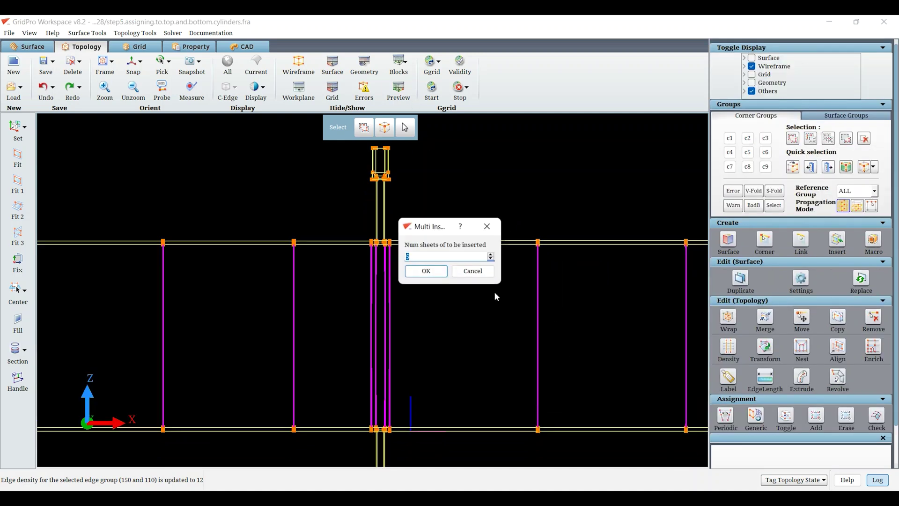
{"action": "left_click", "coordinate": [415, 272]}
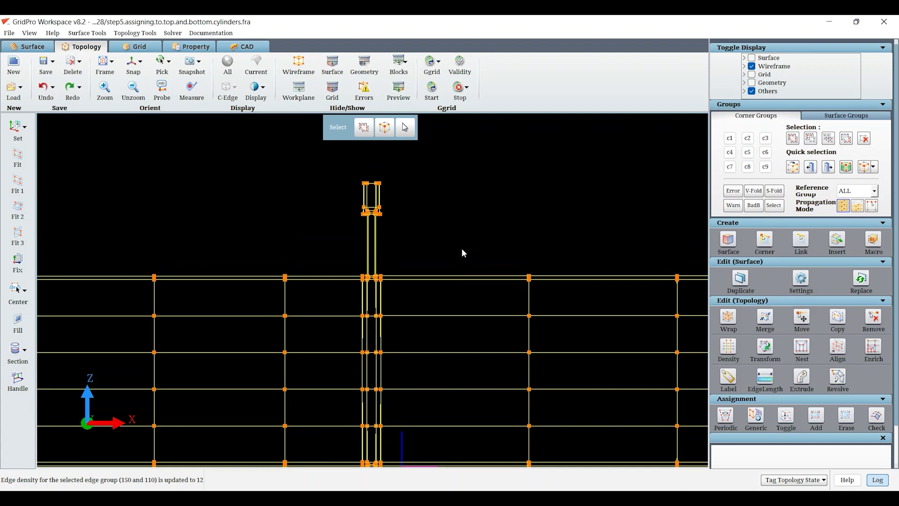
Set the density of the vertical edge groups in the cavity's uppermost and lowermost large block rows to 12.
{"action": "scroll", "coordinate": [366, 266], "scroll_direction": "up", "scroll_amount": 5}
{"action": "middle_click_drag", "start_coordinate": [407, 240], "coordinate": [452, 271]}
{"action": "left_click", "coordinate": [728, 350]}
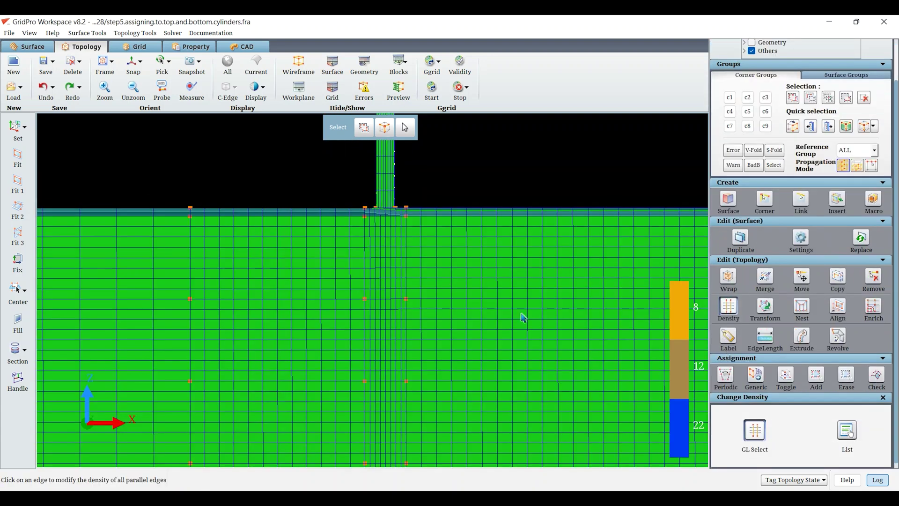
{"action": "left_click", "coordinate": [395, 99]}
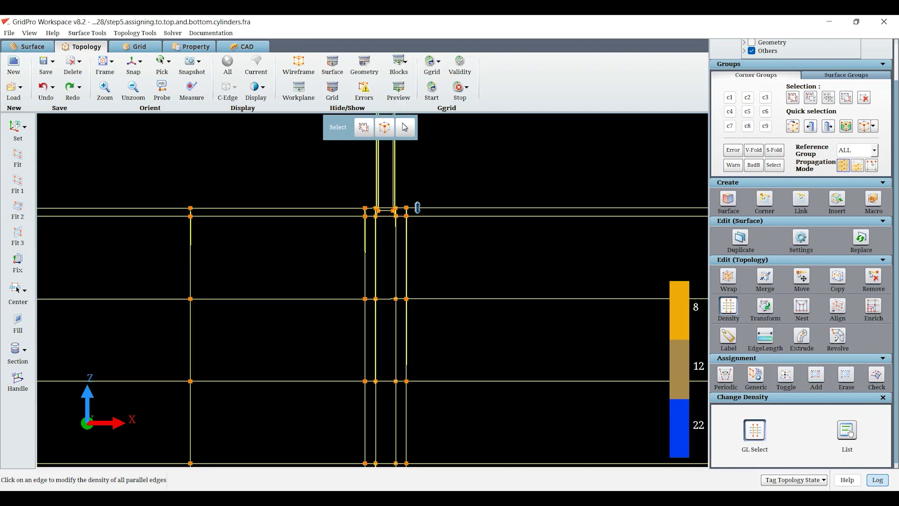
{"action": "left_click", "coordinate": [407, 249]}
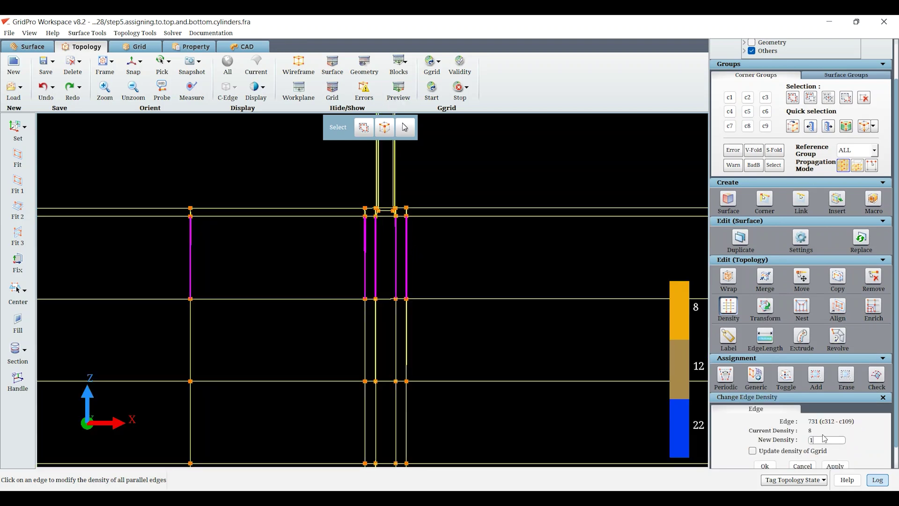
{"action": "left_click", "coordinate": [828, 464]}
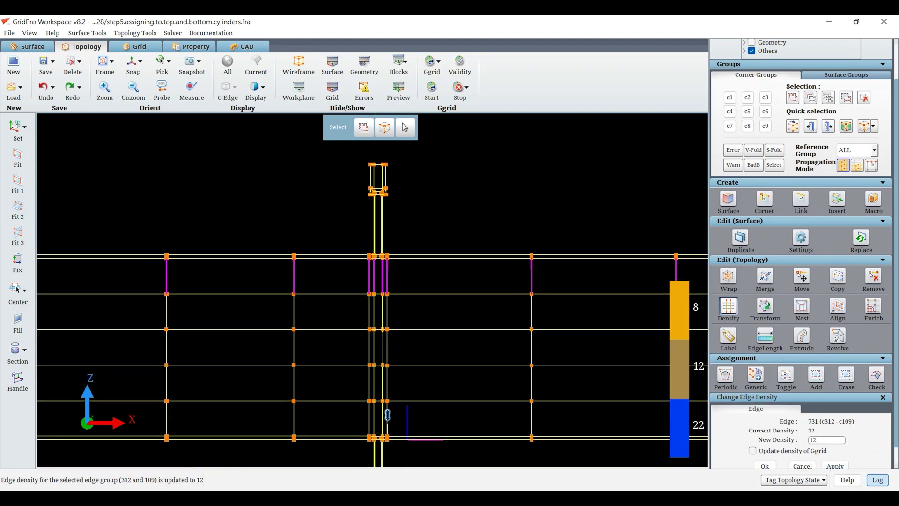
{"action": "left_click", "coordinate": [387, 415]}
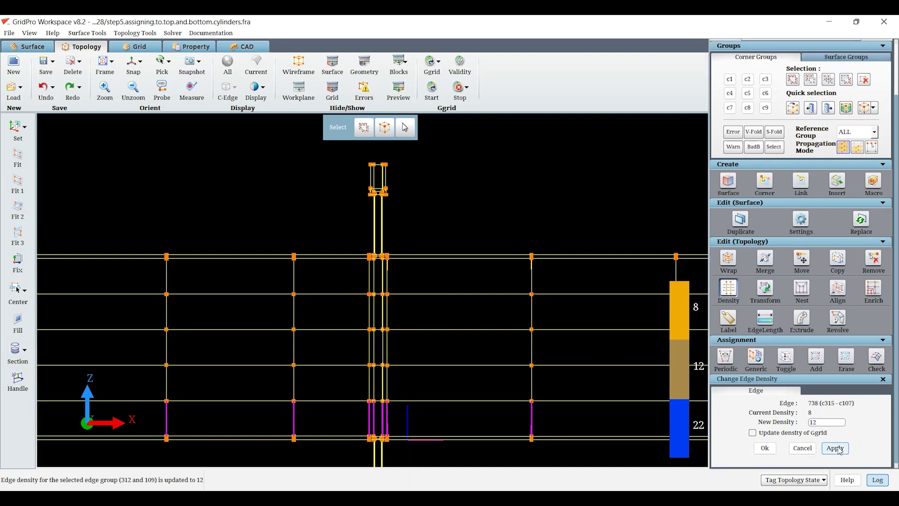
{"action": "left_click", "coordinate": [397, 94]}
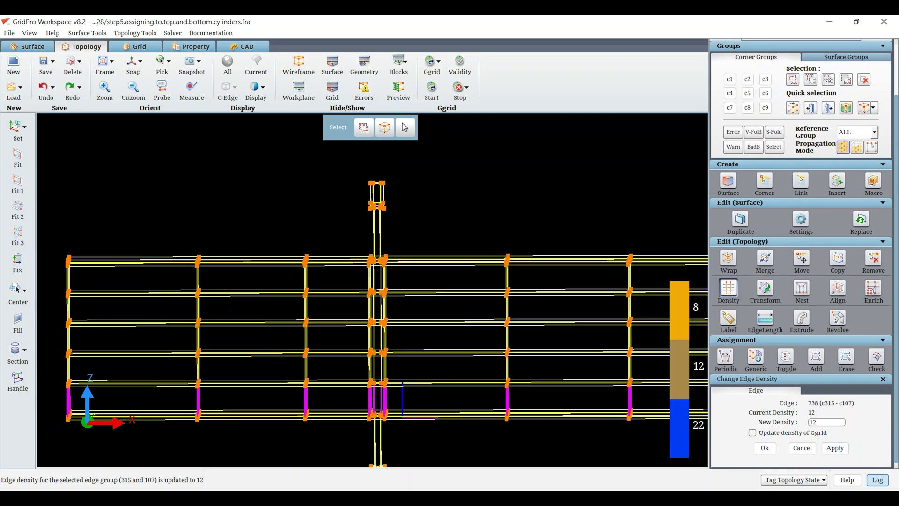
Insert one sheet across the cavity width on each side of the injector in the Y direction.
{"action": "left_click_drag", "start_coordinate": [374, 291], "coordinate": [398, 319]}
{"action": "left_click", "coordinate": [133, 61]}
{"action": "middle_click_drag", "start_coordinate": [444, 288], "coordinate": [462, 216]}
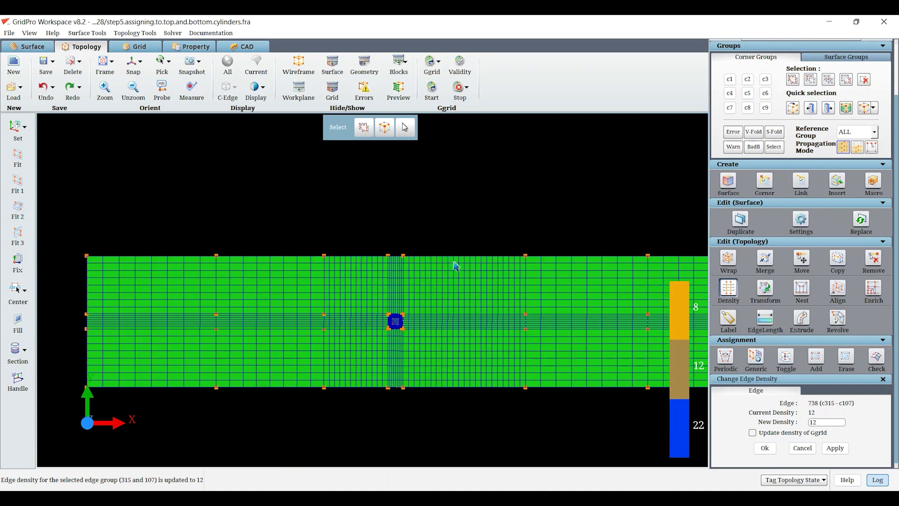
{"action": "key", "text": "Escape"}
{"action": "right_click", "coordinate": [403, 287]}
{"action": "left_click", "coordinate": [431, 329]}
{"action": "right_click", "coordinate": [404, 358]}
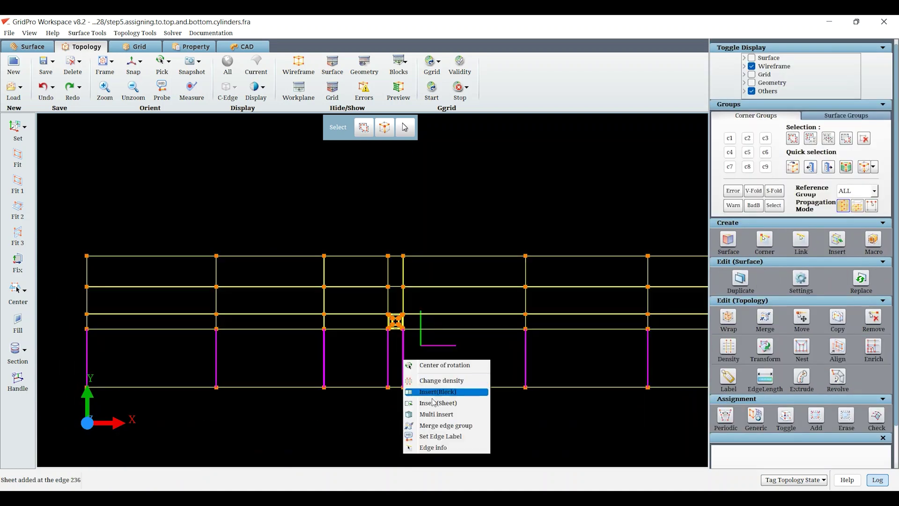
{"action": "left_click", "coordinate": [431, 403]}
Insert a sheet in each of the cavity's two outermost -X blocks and in the second block on the injectors' +X side.
{"action": "left_click_drag", "start_coordinate": [435, 399], "coordinate": [443, 323]}
{"action": "left_click", "coordinate": [133, 65]}
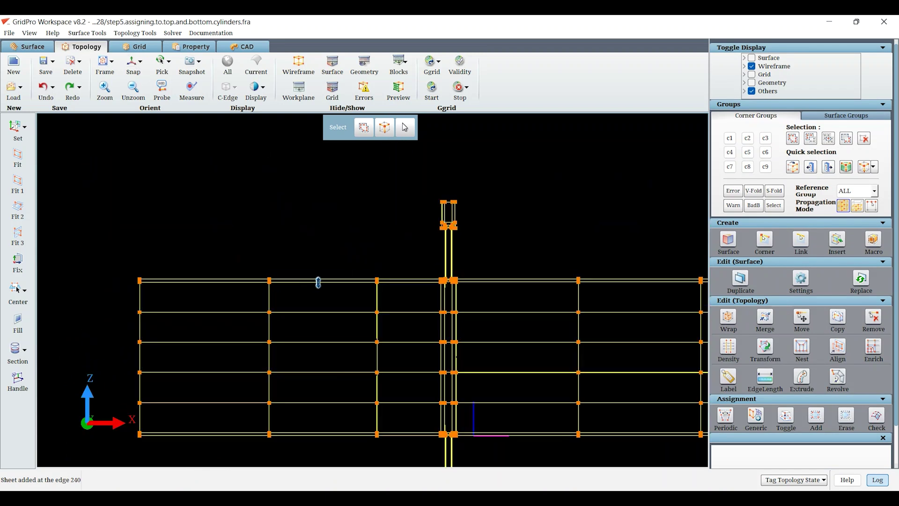
{"action": "right_click", "coordinate": [324, 284]}
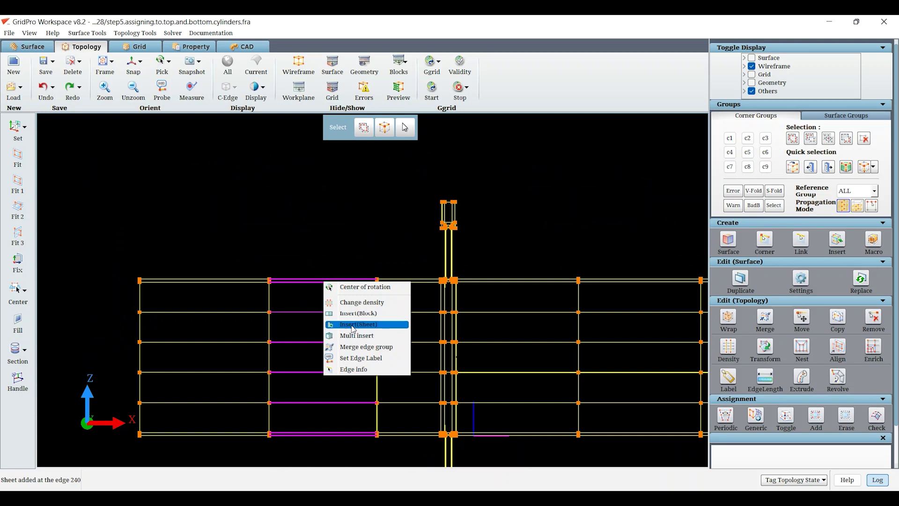
{"action": "left_click", "coordinate": [361, 335]}
{"action": "right_click", "coordinate": [203, 286]}
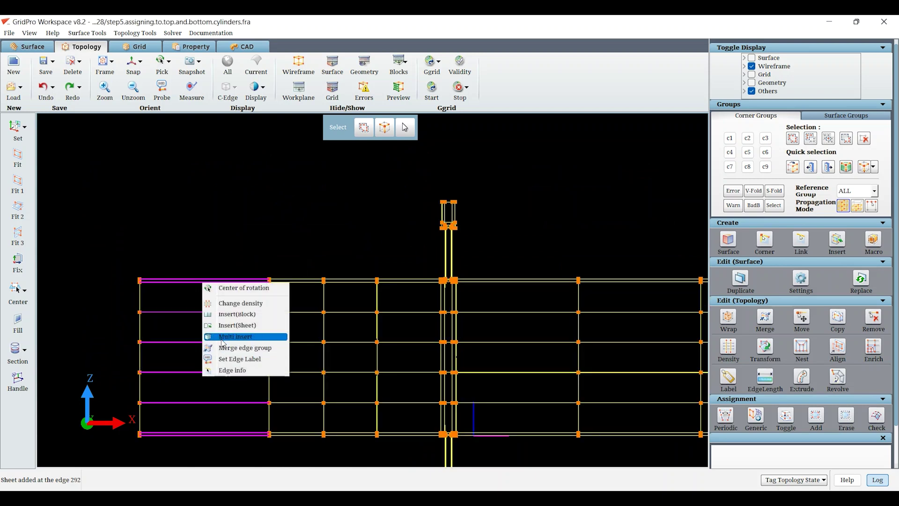
{"action": "left_click", "coordinate": [241, 325]}
{"action": "middle_click_drag", "start_coordinate": [665, 446], "coordinate": [347, 413]}
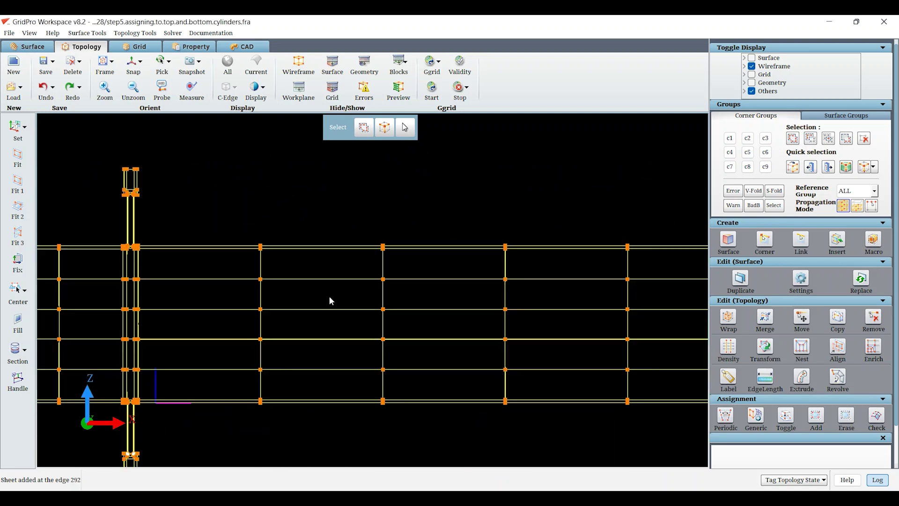
{"action": "left_click", "coordinate": [352, 321]}
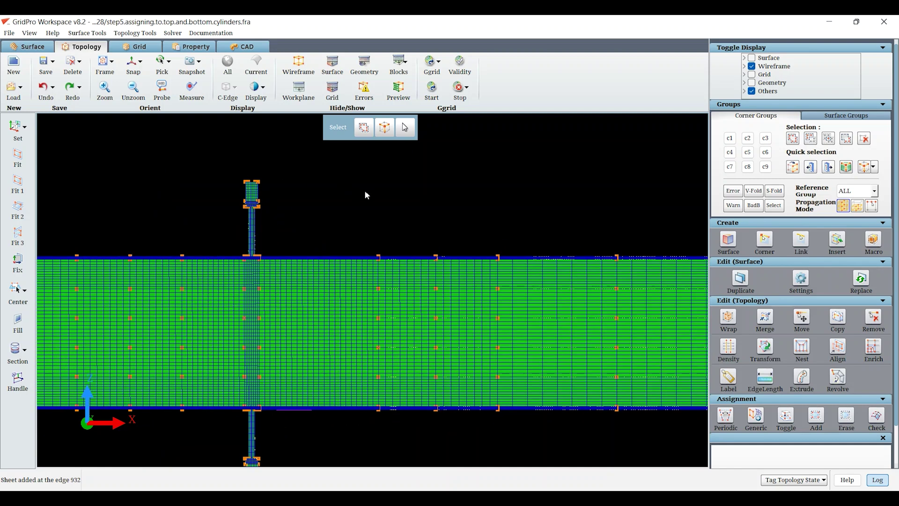
Set the density of the vertical edges in the upper injector's neck and wider head to 12.
{"action": "left_click", "coordinate": [735, 349]}
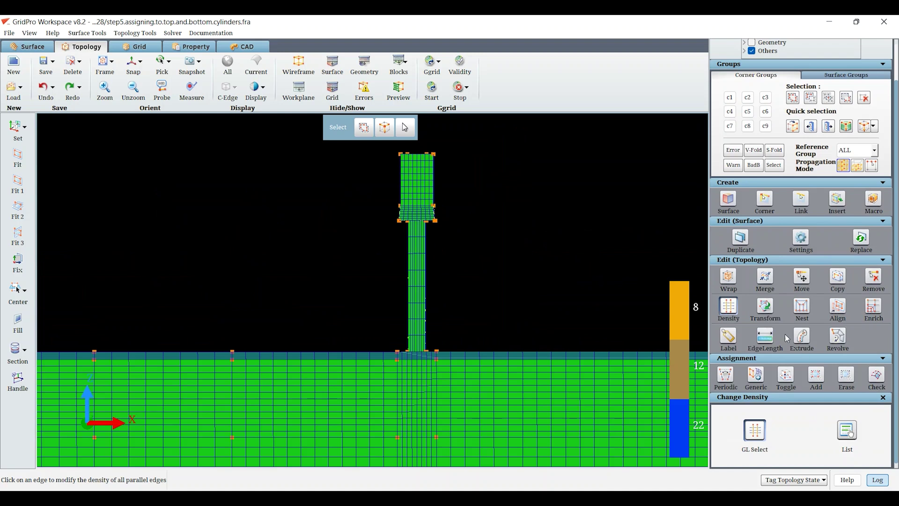
{"action": "left_click", "coordinate": [436, 318]}
{"action": "left_click", "coordinate": [832, 465]}
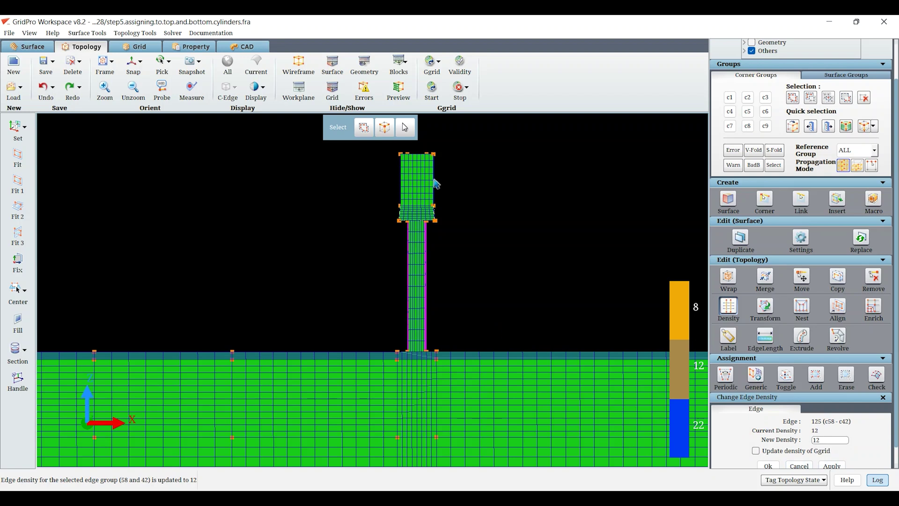
{"action": "left_click", "coordinate": [398, 88]}
{"action": "left_click", "coordinate": [438, 185]}
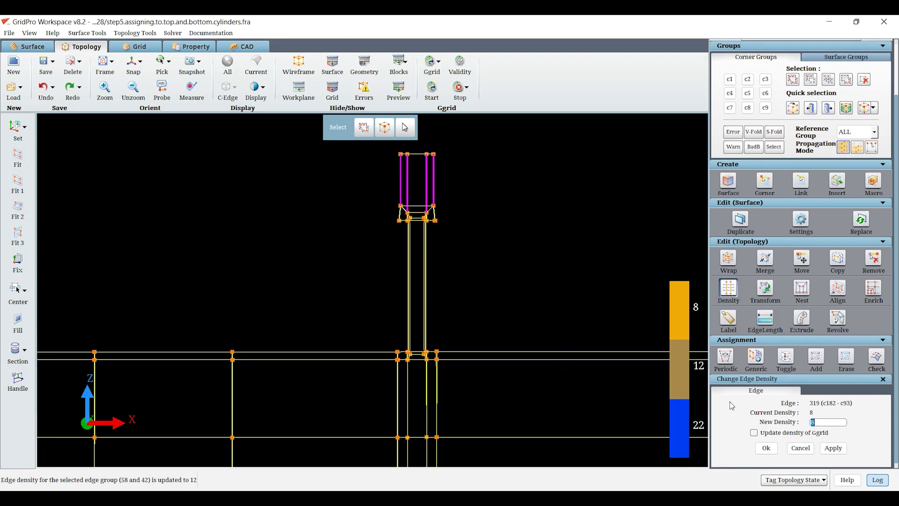
{"action": "type", "text": "12"}
{"action": "left_click", "coordinate": [832, 447]}
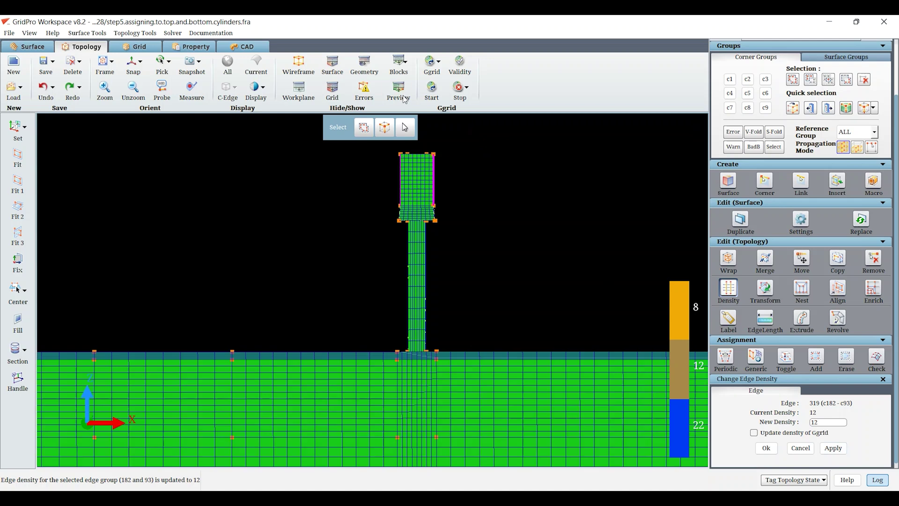
Set the density of the vertical edges in the lower injector's neck and wider end to 12, and preview the grid.
{"action": "left_click", "coordinate": [398, 88]}
{"action": "scroll", "coordinate": [458, 184], "scroll_direction": "up", "scroll_amount": 4}
{"action": "right_click_drag", "start_coordinate": [447, 357], "coordinate": [441, 278]}
{"action": "right_click_drag", "start_coordinate": [513, 361], "coordinate": [478, 297]}
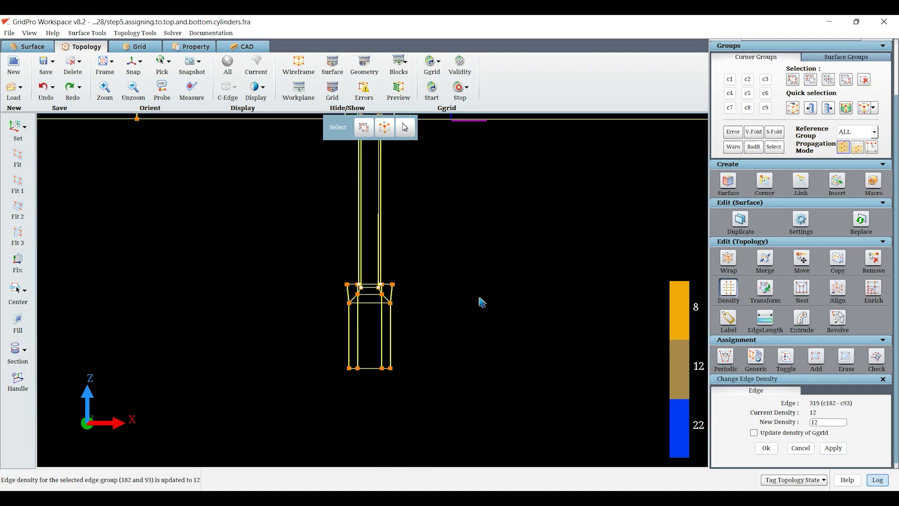
{"action": "right_click_drag", "start_coordinate": [393, 208], "coordinate": [422, 254]}
{"action": "left_click", "coordinate": [411, 264]}
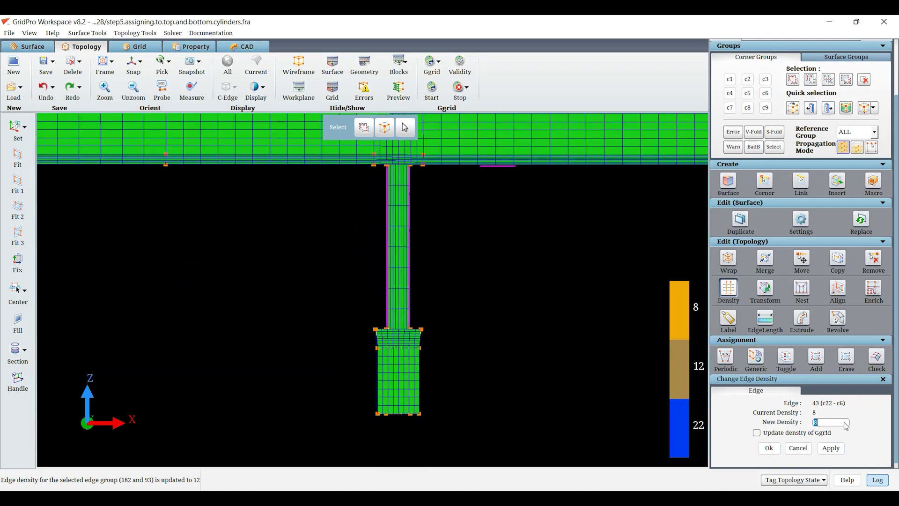
{"action": "left_click", "coordinate": [829, 449]}
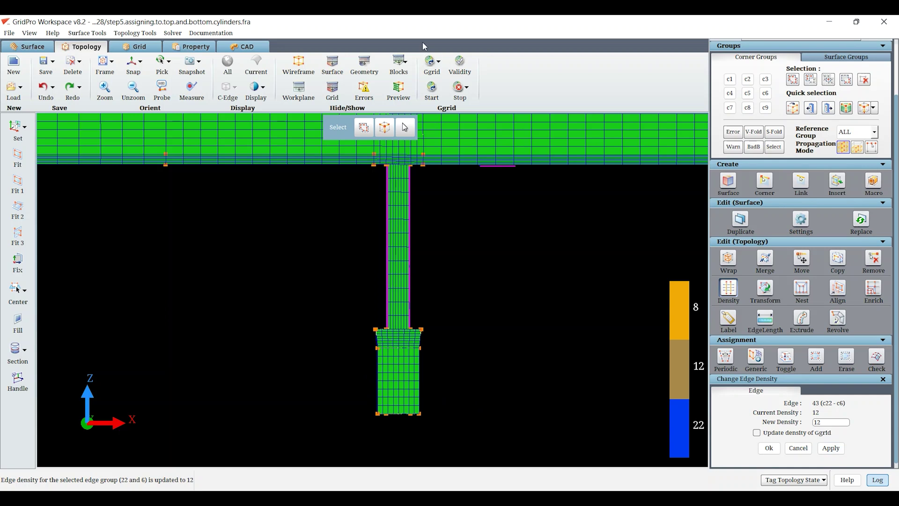
{"action": "left_click", "coordinate": [398, 88]}
{"action": "left_click", "coordinate": [419, 396]}
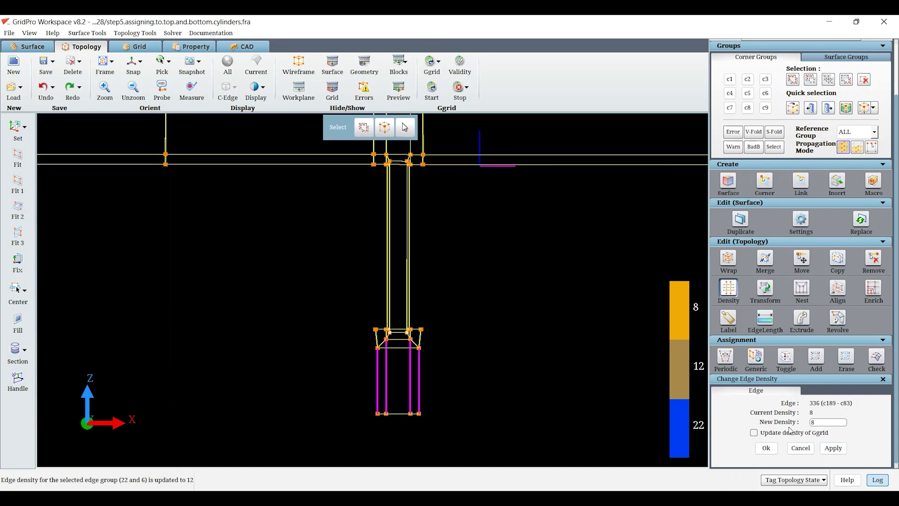
{"action": "left_click", "coordinate": [833, 447]}
{"action": "left_click", "coordinate": [398, 89]}
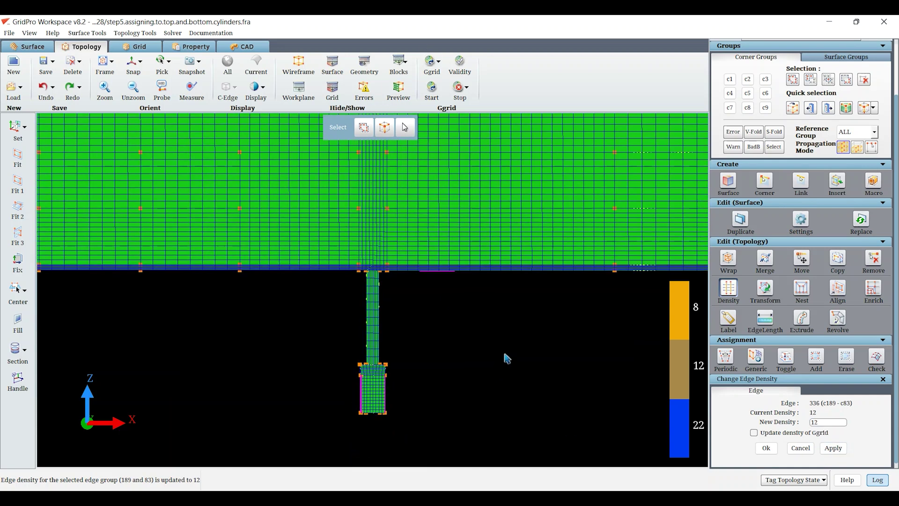
{"action": "scroll", "coordinate": [490, 336], "scroll_direction": "down", "scroll_amount": 5}
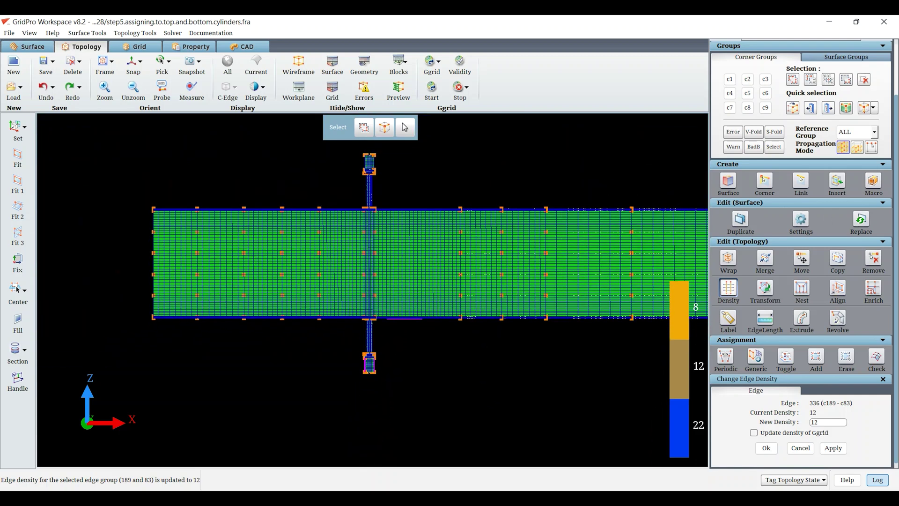
Save the density-adjusted topology as a new file numbered step 6.
{"action": "left_click", "coordinate": [45, 63]}
{"action": "left_click_drag", "start_coordinate": [455, 331], "coordinate": [340, 331]}
{"action": "type", "text": "6"}
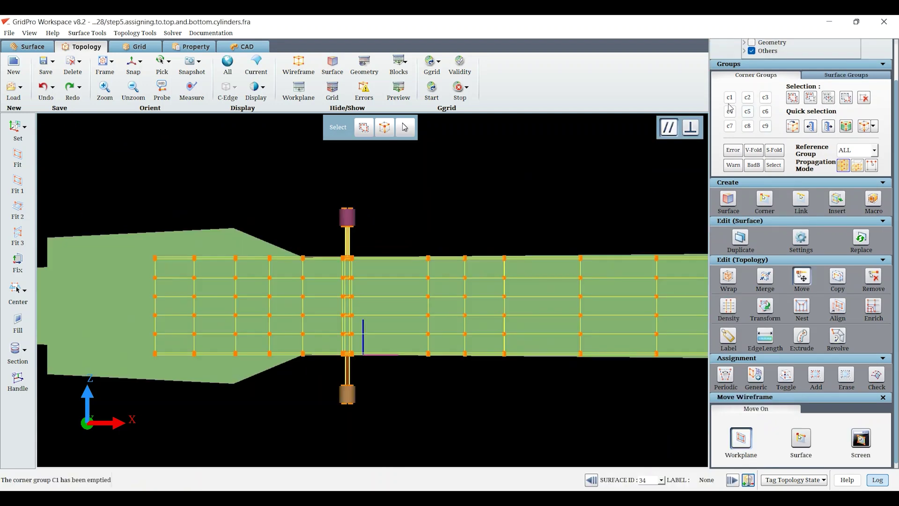
Group the upper two corner rows of the cavity's four outermost -X columns and move them up toward the tapered wall.
{"action": "right_click_drag", "start_coordinate": [169, 183], "coordinate": [398, 260]}
{"action": "right_click_drag", "start_coordinate": [157, 185], "coordinate": [407, 291]}
{"action": "left_click", "coordinate": [14, 186]}
{"action": "left_click", "coordinate": [803, 281]}
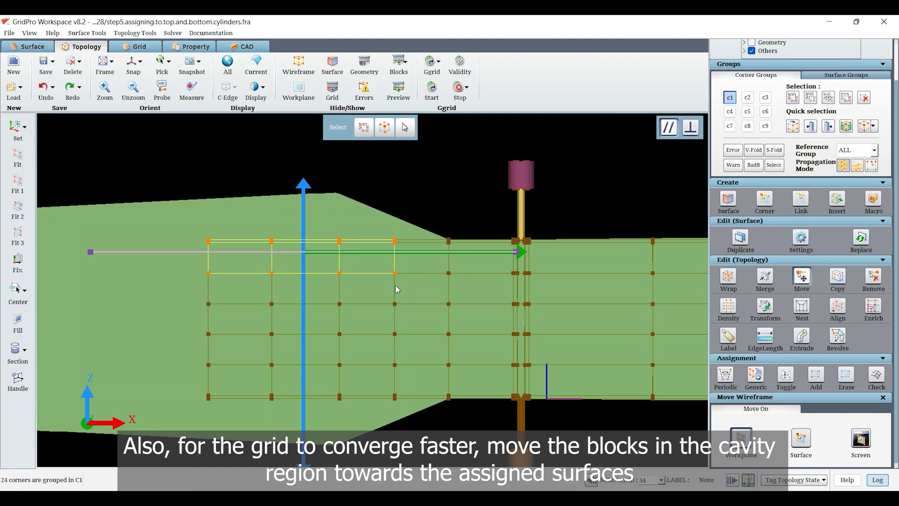
{"action": "left_click_drag", "start_coordinate": [304, 317], "coordinate": [319, 294]}
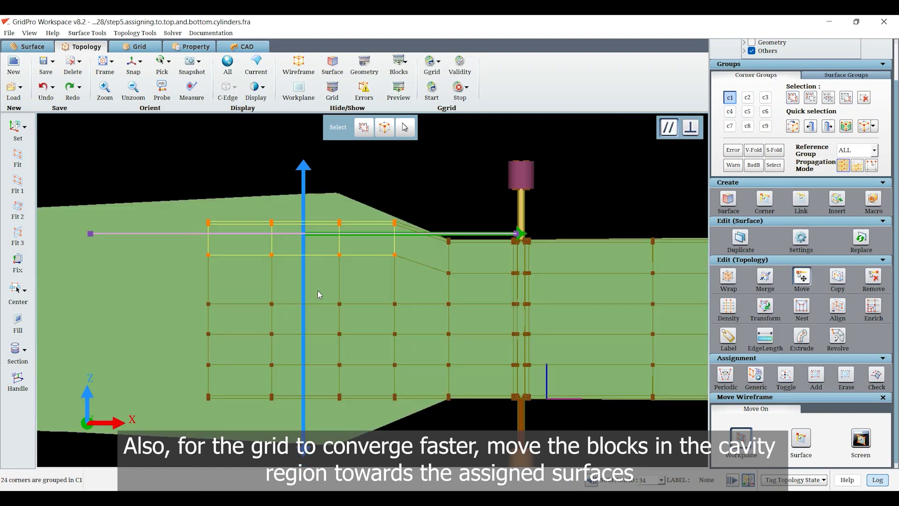
Remove the fourth column from the upper corner group and move the remaining three columns up to the cavity's upper wall.
{"action": "left_click", "coordinate": [810, 100]}
{"action": "right_click_drag", "start_coordinate": [422, 273], "coordinate": [374, 211]}
{"action": "left_click", "coordinate": [799, 281]}
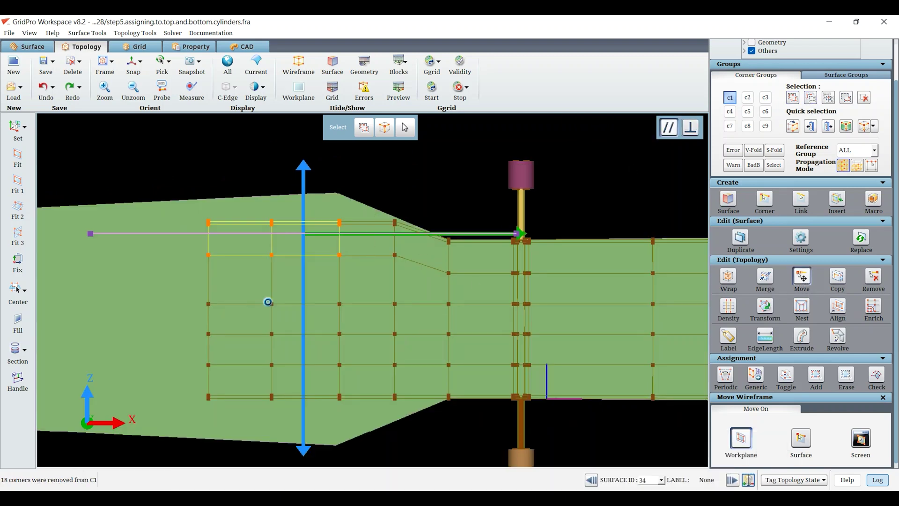
{"action": "left_click_drag", "start_coordinate": [304, 298], "coordinate": [304, 278]}
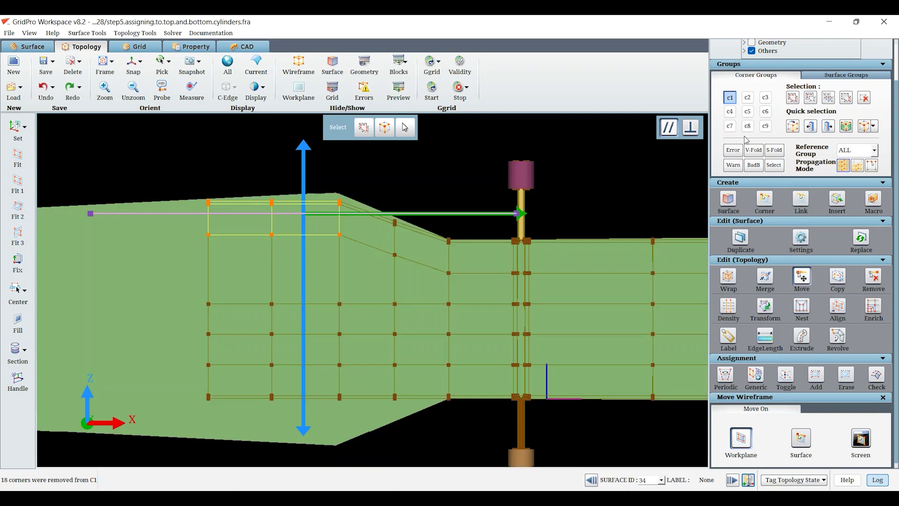
Regroup the lower two corner rows of the four outermost -X columns and move them down toward the tapered lower wall.
{"action": "left_click", "coordinate": [864, 99]}
{"action": "right_click_drag", "start_coordinate": [184, 356], "coordinate": [403, 428]}
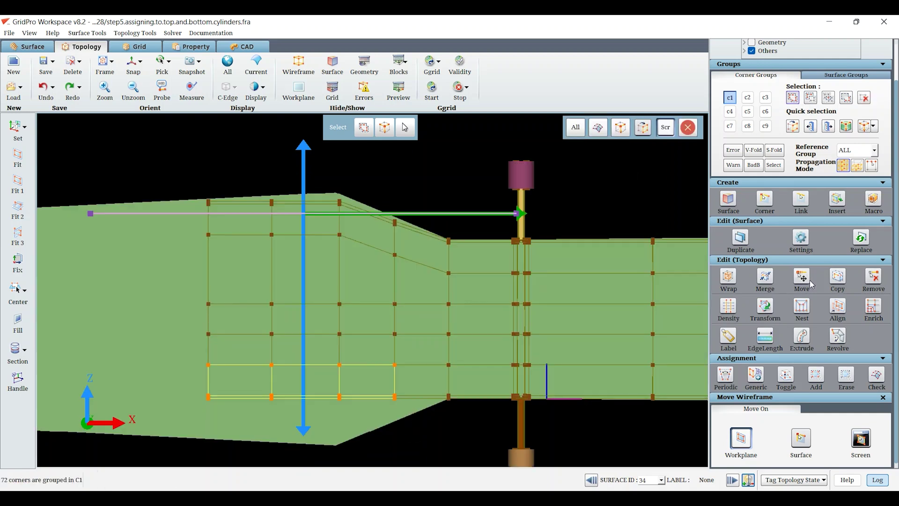
{"action": "left_click_drag", "start_coordinate": [304, 270], "coordinate": [303, 295]}
Remove the fourth column from the lower corner group and move the remaining three columns down to the cavity's lower wall.
{"action": "left_click_drag", "start_coordinate": [405, 445], "coordinate": [378, 367]}
{"action": "left_click", "coordinate": [801, 281]}
{"action": "left_click_drag", "start_coordinate": [302, 376], "coordinate": [294, 397]}
Hide the workplane, preview the grid on the repositioned cavity blocks and empty corner group c1.
{"action": "middle_click_drag", "start_coordinate": [399, 368], "coordinate": [407, 320]}
{"action": "left_click", "coordinate": [297, 98]}
{"action": "scroll", "coordinate": [367, 261], "scroll_direction": "down", "scroll_amount": 4}
{"action": "middle_click_drag", "start_coordinate": [372, 354], "coordinate": [333, 383]}
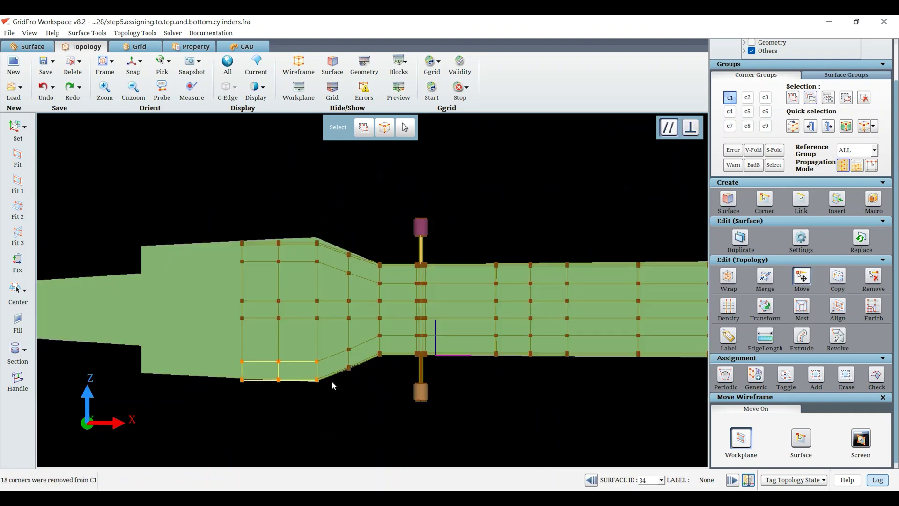
{"action": "left_click", "coordinate": [395, 89]}
{"action": "middle_click_drag", "start_coordinate": [530, 184], "coordinate": [492, 181]}
{"action": "left_click", "coordinate": [729, 99]}
{"action": "middle_click_drag", "start_coordinate": [578, 176], "coordinate": [497, 177]}
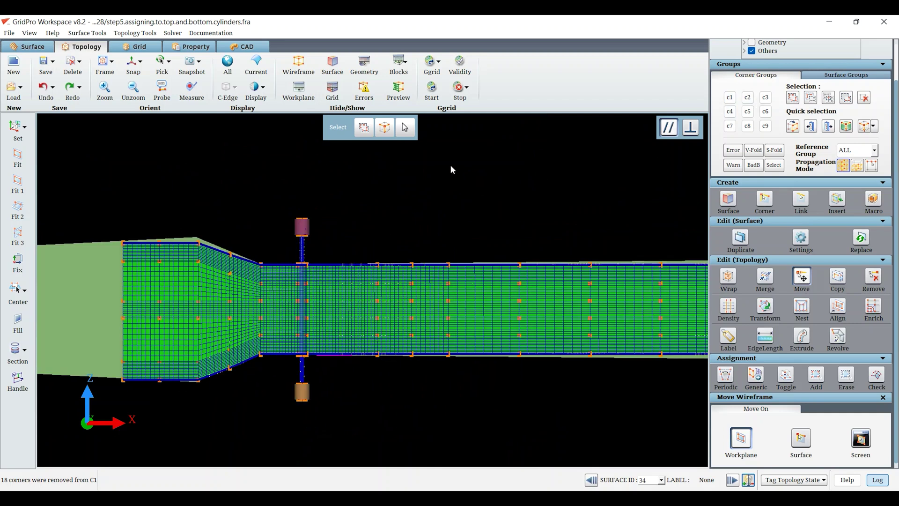
Save the topology as step7.repositioned.in.the.cavity.fra.
{"action": "left_click", "coordinate": [45, 62]}
{"action": "left_click_drag", "start_coordinate": [395, 332], "coordinate": [342, 338]}
{"action": "key", "text": "BackSpace"}
{"action": "type", "text": "7.repositioned.in.the.cavity.fra"}
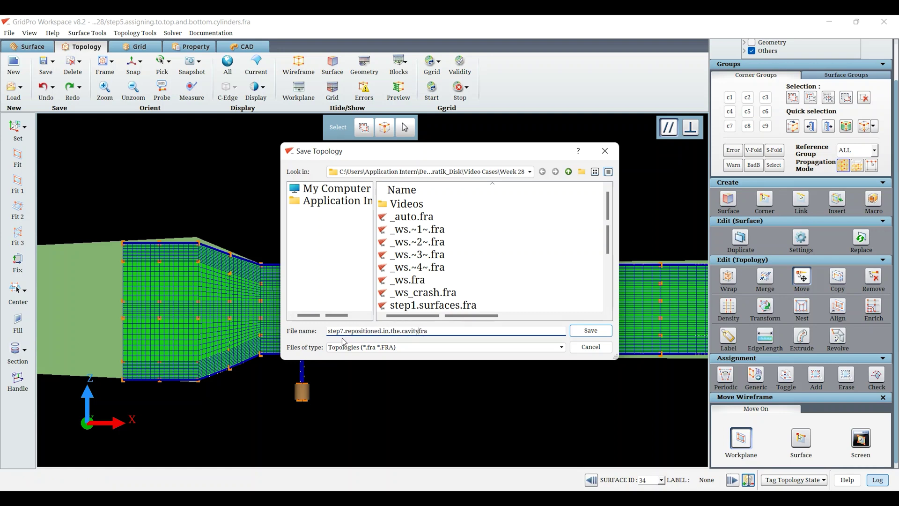
{"action": "key", "text": "Return"}
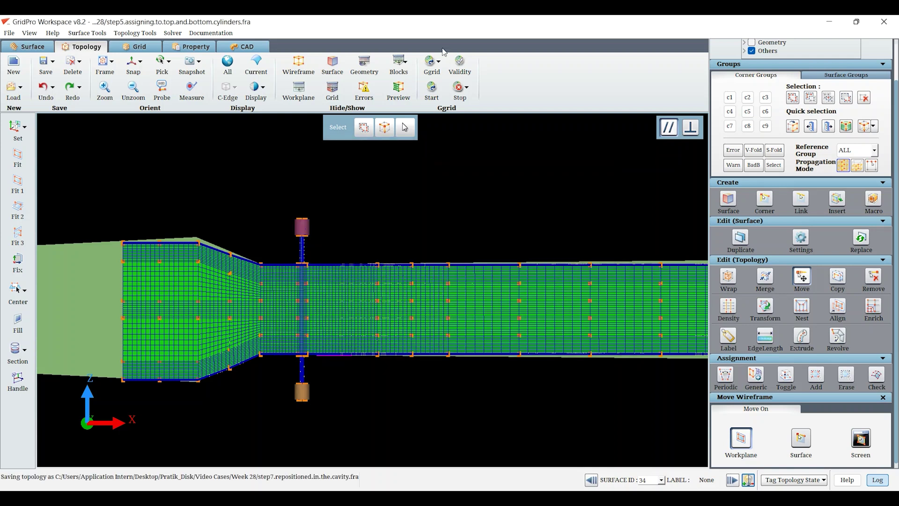
Start Ggrid with the default schedule, overwriting the schedule, grid and dump files and removing the pty file.
{"action": "left_click", "coordinate": [431, 86]}
{"action": "left_click", "coordinate": [471, 346]}
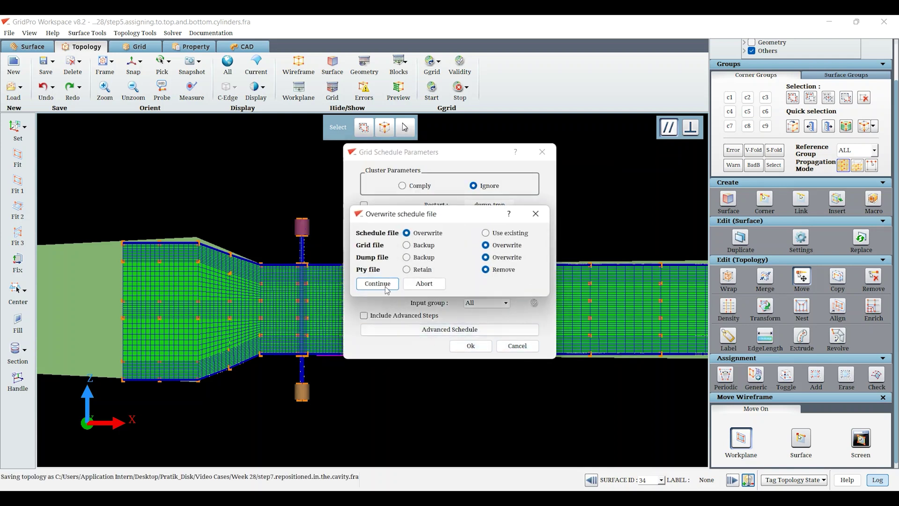
{"action": "left_click", "coordinate": [377, 284]}
{"action": "left_click_drag", "start_coordinate": [451, 192], "coordinate": [283, 220]}
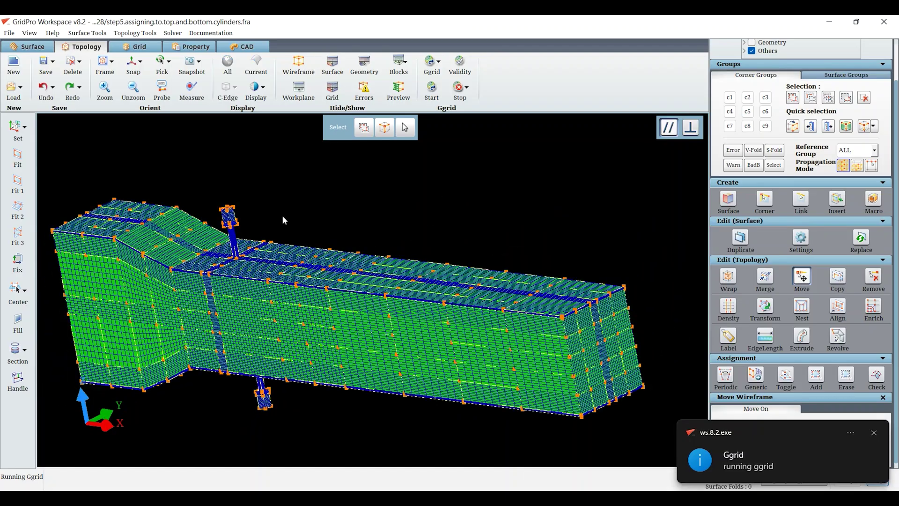
{"action": "right_click_drag", "start_coordinate": [283, 220], "coordinate": [428, 243]}
{"action": "scroll", "coordinate": [374, 225], "scroll_direction": "up", "scroll_amount": 5}
{"action": "left_click_drag", "start_coordinate": [347, 217], "coordinate": [457, 374]}
{"action": "scroll", "coordinate": [462, 324], "scroll_direction": "down", "scroll_amount": 3}
{"action": "left_click_drag", "start_coordinate": [311, 215], "coordinate": [302, 248]}
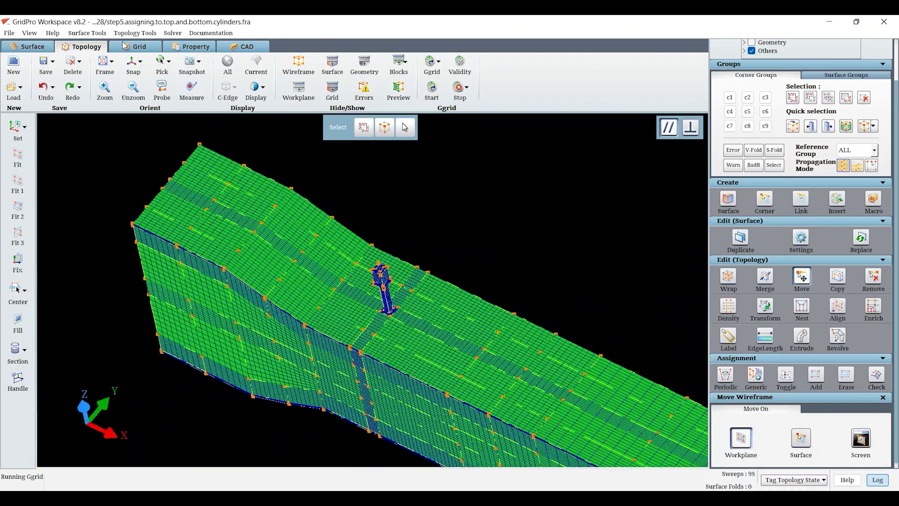
Remove the previously loaded blk.tmp grid from the list of grids.
{"action": "left_click", "coordinate": [125, 46]}
{"action": "left_click", "coordinate": [855, 117]}
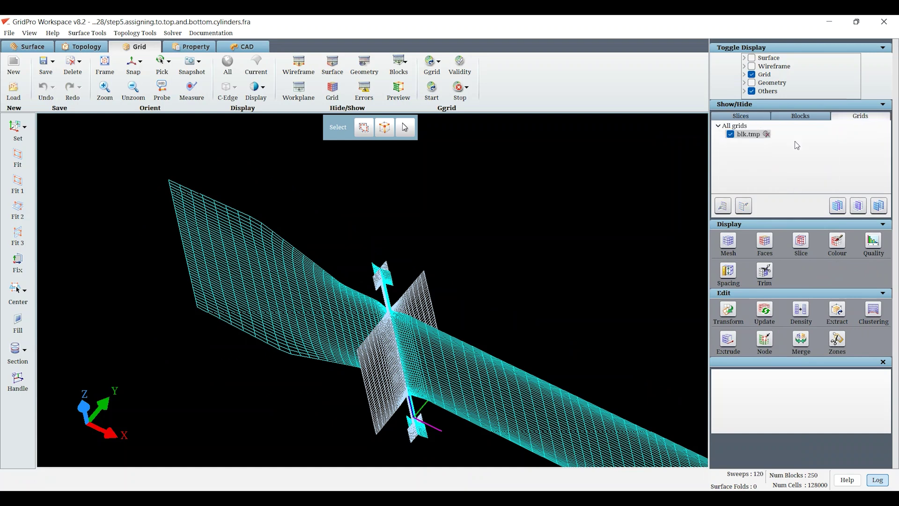
{"action": "left_click", "coordinate": [766, 134]}
{"action": "left_click", "coordinate": [453, 257]}
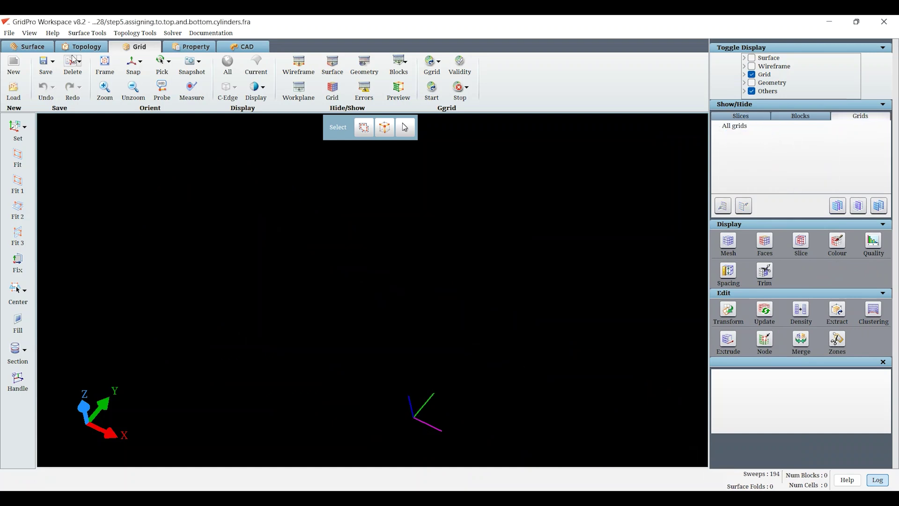
Load the newly generated blk.tmp grid.
{"action": "left_click", "coordinate": [75, 46]}
{"action": "left_click", "coordinate": [126, 47]}
{"action": "left_click", "coordinate": [14, 89]}
{"action": "double_click", "coordinate": [181, 178]}
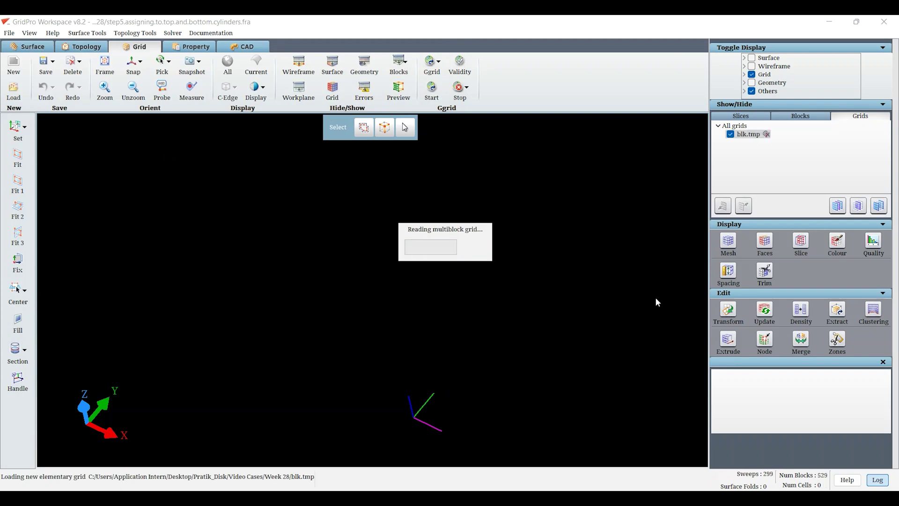
Update the current grid to the running solver's latest result, with the upper injector in close view.
{"action": "left_click_drag", "start_coordinate": [431, 361], "coordinate": [442, 262]}
{"action": "scroll", "coordinate": [442, 262], "scroll_direction": "up", "scroll_amount": 5}
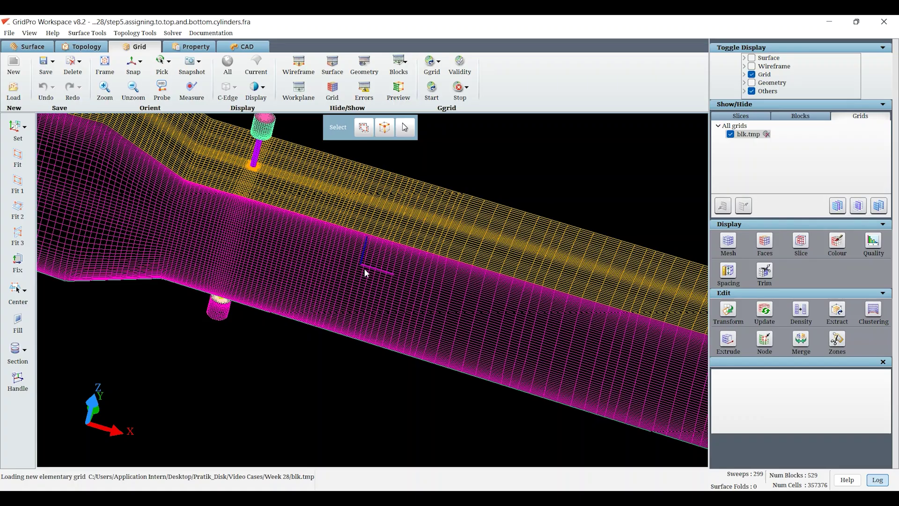
{"action": "left_click_drag", "start_coordinate": [364, 269], "coordinate": [532, 112]}
{"action": "left_click", "coordinate": [133, 62]}
{"action": "middle_click_drag", "start_coordinate": [325, 190], "coordinate": [526, 247]}
{"action": "left_click_drag", "start_coordinate": [645, 218], "coordinate": [424, 360]}
{"action": "scroll", "coordinate": [455, 343], "scroll_direction": "up", "scroll_amount": 5}
{"action": "left_click", "coordinate": [765, 311]}
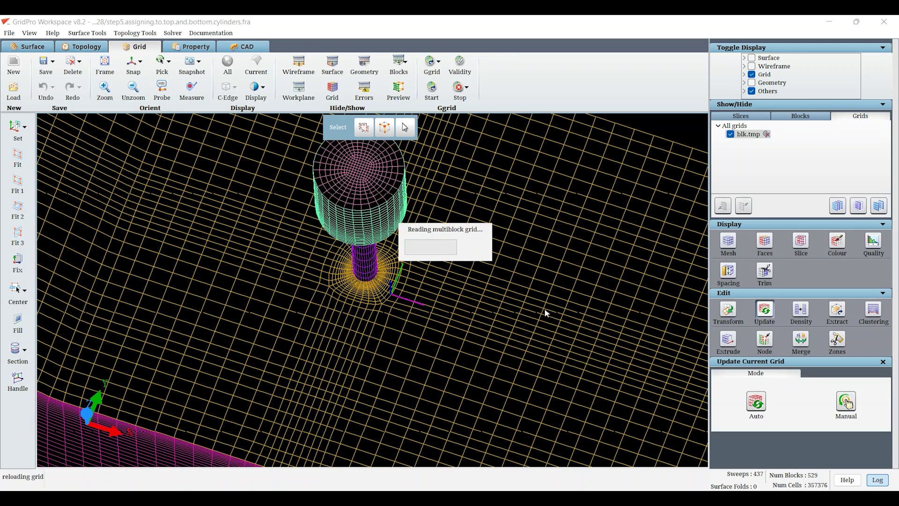
Examine the updated surface grid around the lower injector and along the cavity walls from several angles.
{"action": "scroll", "coordinate": [519, 332], "scroll_direction": "down", "scroll_amount": 3}
{"action": "left_click_drag", "start_coordinate": [356, 416], "coordinate": [339, 361]}
{"action": "middle_click_drag", "start_coordinate": [280, 455], "coordinate": [279, 401]}
{"action": "left_click_drag", "start_coordinate": [277, 400], "coordinate": [363, 115]}
{"action": "left_click_drag", "start_coordinate": [403, 248], "coordinate": [468, 97]}
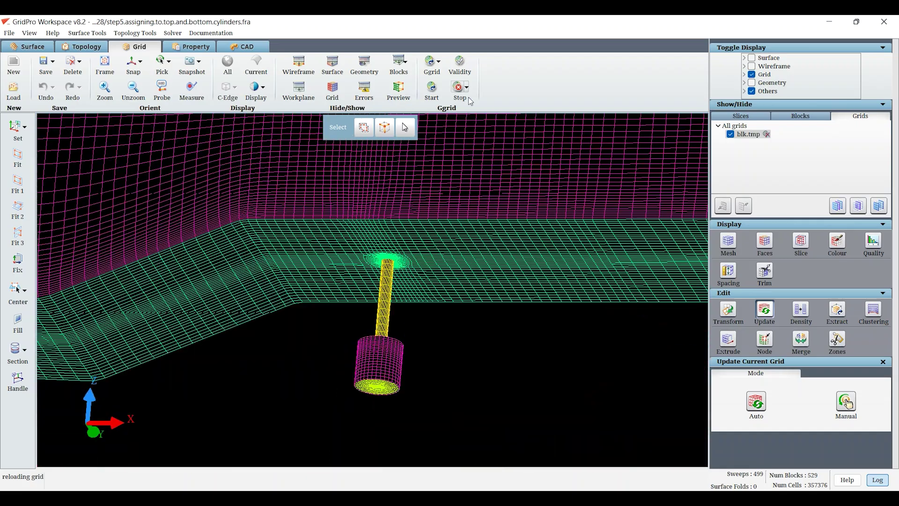
{"action": "left_click_drag", "start_coordinate": [409, 273], "coordinate": [318, 77]}
{"action": "left_click_drag", "start_coordinate": [413, 244], "coordinate": [461, 424]}
{"action": "scroll", "coordinate": [470, 302], "scroll_direction": "down", "scroll_amount": 3}
{"action": "left_click_drag", "start_coordinate": [470, 303], "coordinate": [463, 334]}
{"action": "left_click", "coordinate": [132, 65]}
{"action": "middle_click_drag", "start_coordinate": [370, 223], "coordinate": [356, 330]}
{"action": "scroll", "coordinate": [393, 316], "scroll_direction": "down", "scroll_amount": 3}
{"action": "left_click_drag", "start_coordinate": [445, 300], "coordinate": [387, 328]}
Start the Slice tool and examine the grid around the upper injector's neck and along the cavity to its +X end.
{"action": "left_click", "coordinate": [800, 241]}
{"action": "left_click_drag", "start_coordinate": [534, 342], "coordinate": [412, 395]}
{"action": "scroll", "coordinate": [290, 225], "scroll_direction": "up", "scroll_amount": 4}
{"action": "middle_click_drag", "start_coordinate": [278, 216], "coordinate": [331, 255]}
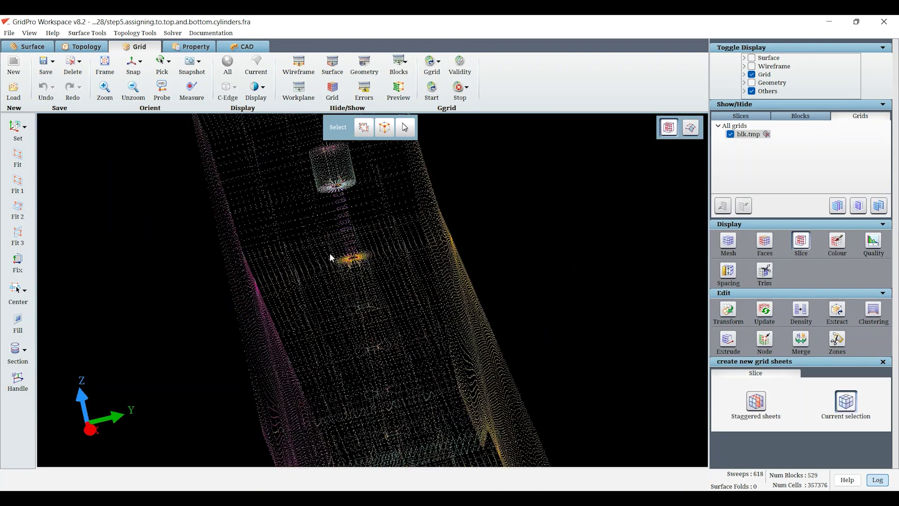
{"action": "scroll", "coordinate": [323, 230], "scroll_direction": "up", "scroll_amount": 5}
{"action": "scroll", "coordinate": [467, 359], "scroll_direction": "down", "scroll_amount": 3}
{"action": "left_click_drag", "start_coordinate": [468, 360], "coordinate": [443, 395]}
{"action": "scroll", "coordinate": [412, 267], "scroll_direction": "up", "scroll_amount": 5}
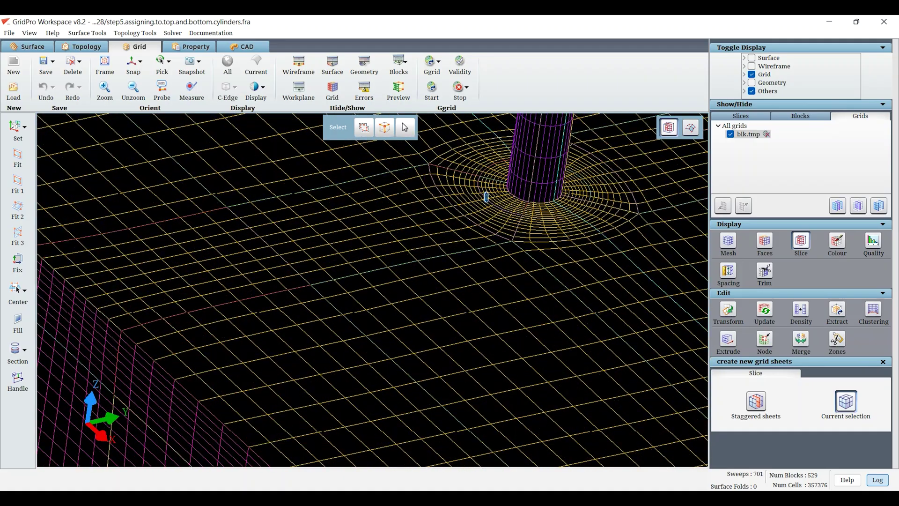
{"action": "scroll", "coordinate": [535, 260], "scroll_direction": "down", "scroll_amount": 5}
{"action": "left_click_drag", "start_coordinate": [464, 387], "coordinate": [445, 320]}
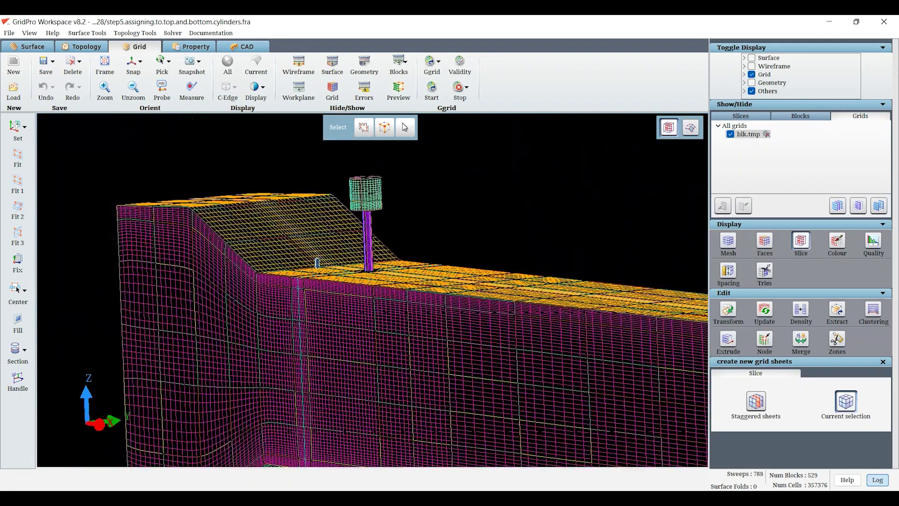
{"action": "left_click_drag", "start_coordinate": [432, 398], "coordinate": [449, 393]}
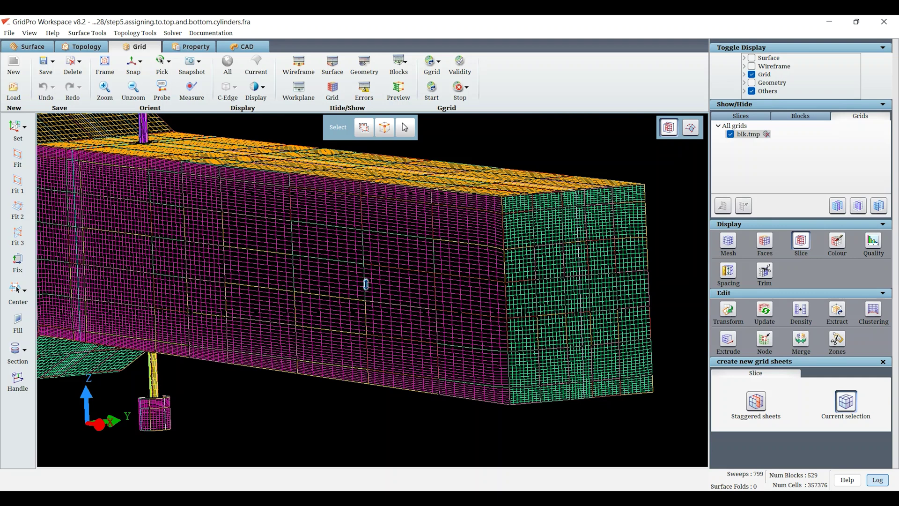
{"action": "left_click_drag", "start_coordinate": [636, 317], "coordinate": [421, 440]}
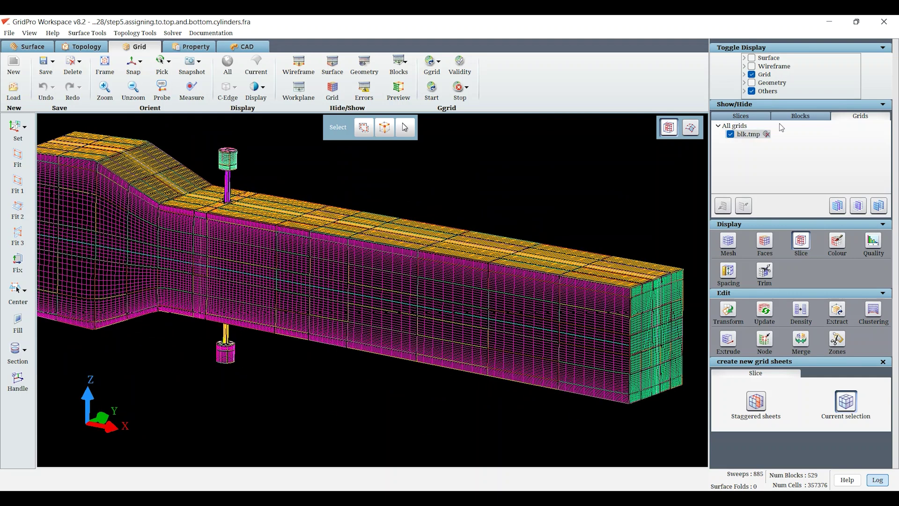
Display only grid sheets 30, 31 and 32 and view the upper injector junction in the XZ plane.
{"action": "left_click", "coordinate": [784, 122]}
{"action": "left_click", "coordinate": [741, 116]}
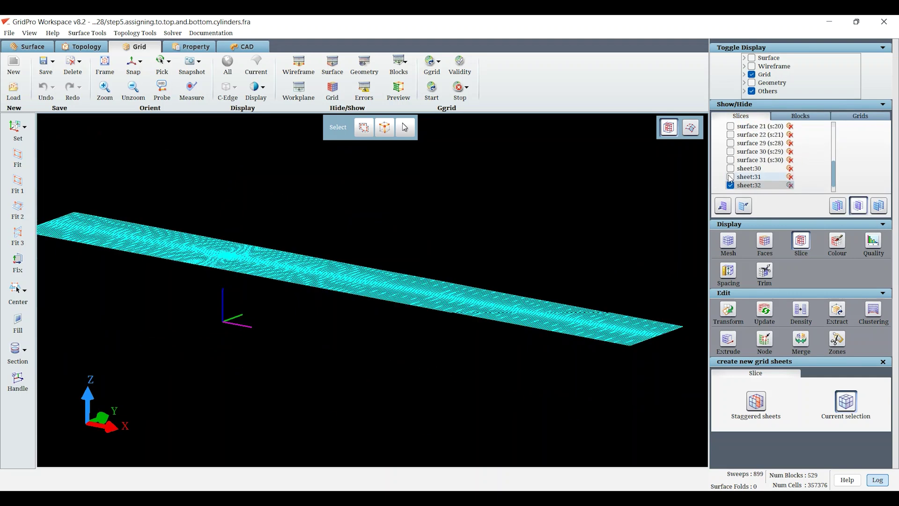
{"action": "left_click", "coordinate": [134, 62]}
{"action": "middle_click_drag", "start_coordinate": [309, 149], "coordinate": [474, 260]}
{"action": "scroll", "coordinate": [445, 272], "scroll_direction": "up", "scroll_amount": 8}
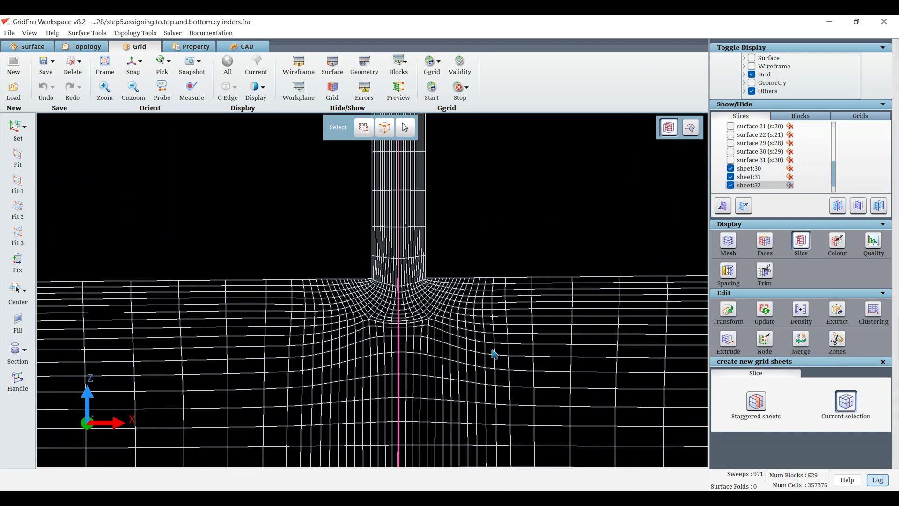
Hide sheets 31 and 32 and examine sheet 30 around the injector-cavity junctions.
{"action": "left_click", "coordinate": [731, 184]}
{"action": "scroll", "coordinate": [441, 339], "scroll_direction": "down", "scroll_amount": 3}
{"action": "scroll", "coordinate": [433, 361], "scroll_direction": "up", "scroll_amount": 2}
{"action": "scroll", "coordinate": [433, 361], "scroll_direction": "up", "scroll_amount": 2}
{"action": "scroll", "coordinate": [471, 349], "scroll_direction": "down", "scroll_amount": 4}
{"action": "scroll", "coordinate": [456, 234], "scroll_direction": "up", "scroll_amount": 6}
{"action": "scroll", "coordinate": [455, 244], "scroll_direction": "down", "scroll_amount": 5}
Update the current grid again and check sheet 30 along the whole cavity.
{"action": "left_click", "coordinate": [764, 310]}
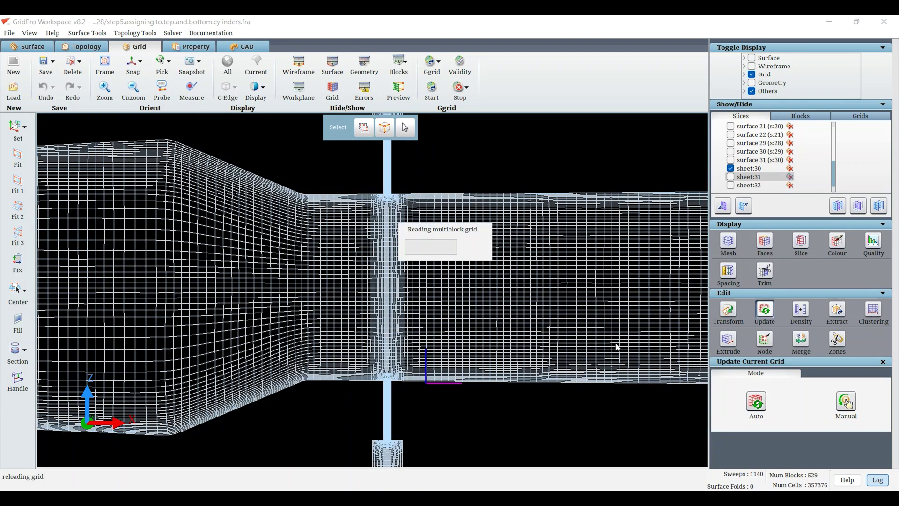
{"action": "scroll", "coordinate": [616, 346], "scroll_direction": "down", "scroll_amount": 4}
{"action": "middle_click_drag", "start_coordinate": [527, 327], "coordinate": [387, 362]}
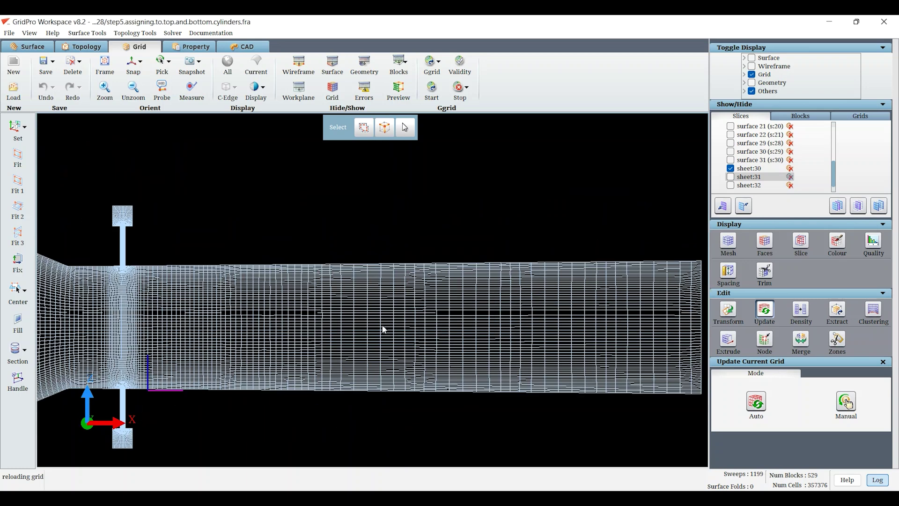
{"action": "middle_click_drag", "start_coordinate": [382, 327], "coordinate": [529, 322]}
Display only sheet 31 and view it in the YZ plane.
{"action": "left_click", "coordinate": [731, 176]}
{"action": "left_click", "coordinate": [858, 205]}
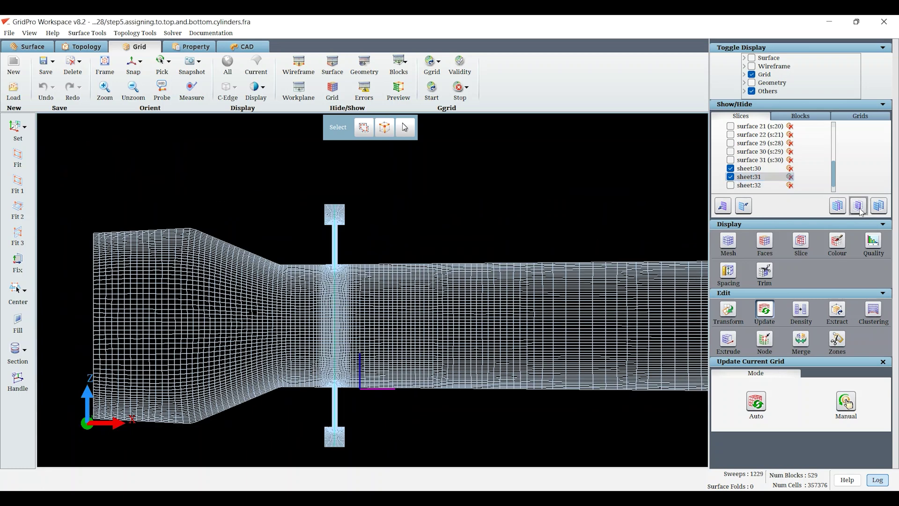
{"action": "left_click_drag", "start_coordinate": [162, 308], "coordinate": [162, 299]}
{"action": "key", "text": "s"}
Examine the grid distribution on sheet 31 around the upper and lower injector holes.
{"action": "scroll", "coordinate": [491, 208], "scroll_direction": "up", "scroll_amount": 5}
{"action": "middle_click_drag", "start_coordinate": [466, 198], "coordinate": [380, 307]}
{"action": "scroll", "coordinate": [380, 308], "scroll_direction": "up", "scroll_amount": 3}
{"action": "middle_click_drag", "start_coordinate": [387, 429], "coordinate": [458, 282]}
{"action": "scroll", "coordinate": [461, 280], "scroll_direction": "up", "scroll_amount": 4}
{"action": "middle_click_drag", "start_coordinate": [531, 255], "coordinate": [443, 330]}
{"action": "scroll", "coordinate": [443, 332], "scroll_direction": "up", "scroll_amount": 4}
{"action": "scroll", "coordinate": [444, 334], "scroll_direction": "down", "scroll_amount": 6}
{"action": "middle_click_drag", "start_coordinate": [449, 383], "coordinate": [459, 263]}
{"action": "scroll", "coordinate": [459, 263], "scroll_direction": "down", "scroll_amount": 6}
{"action": "middle_click_drag", "start_coordinate": [417, 375], "coordinate": [418, 251]}
{"action": "scroll", "coordinate": [417, 251], "scroll_direction": "up", "scroll_amount": 7}
{"action": "middle_click_drag", "start_coordinate": [396, 348], "coordinate": [395, 240]}
{"action": "scroll", "coordinate": [395, 241], "scroll_direction": "up", "scroll_amount": 5}
Check sheet 31 with block colouring around the injector holes and return the colouring to sheet.
{"action": "left_click", "coordinate": [837, 241]}
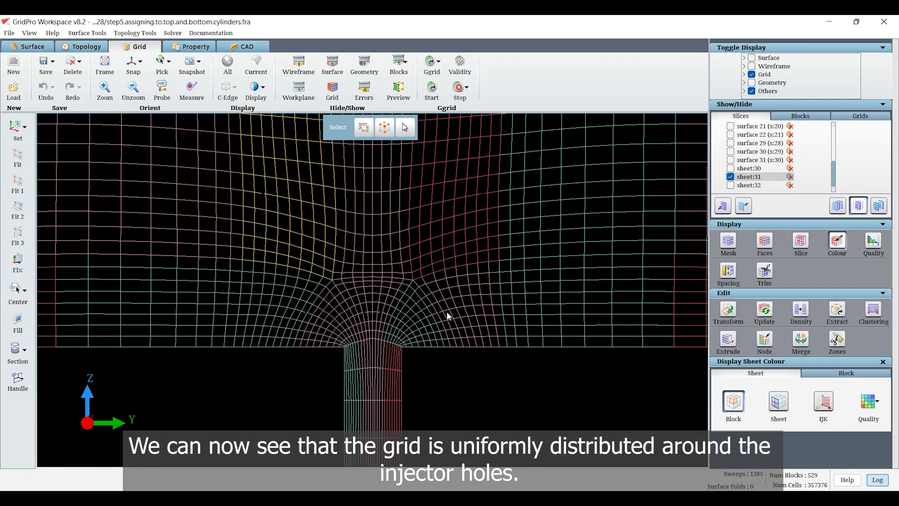
{"action": "scroll", "coordinate": [429, 271], "scroll_direction": "down", "scroll_amount": 10}
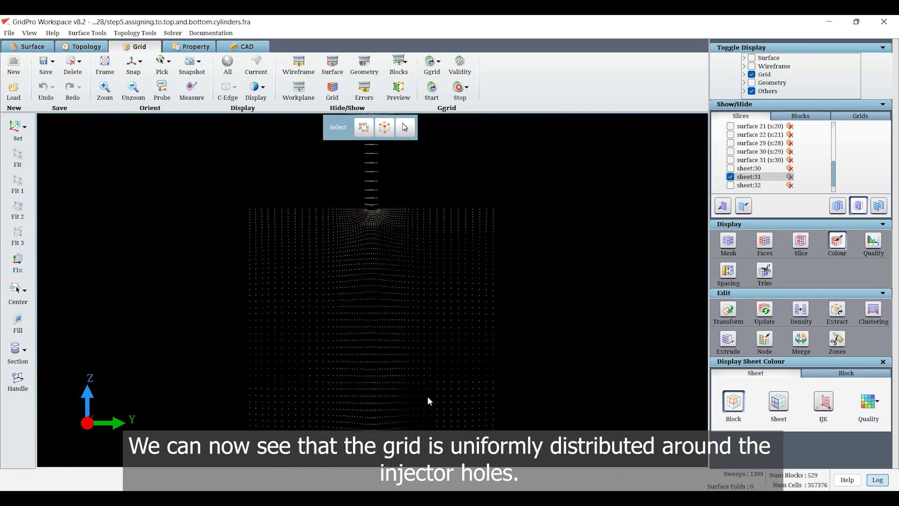
{"action": "left_click", "coordinate": [778, 401]}
Display only sheet 32 and view it in the XY plane to check the grid around the injector.
{"action": "left_click", "coordinate": [731, 186]}
{"action": "left_click", "coordinate": [859, 207]}
{"action": "left_click_drag", "start_coordinate": [281, 262], "coordinate": [138, 117]}
{"action": "left_click", "coordinate": [131, 65]}
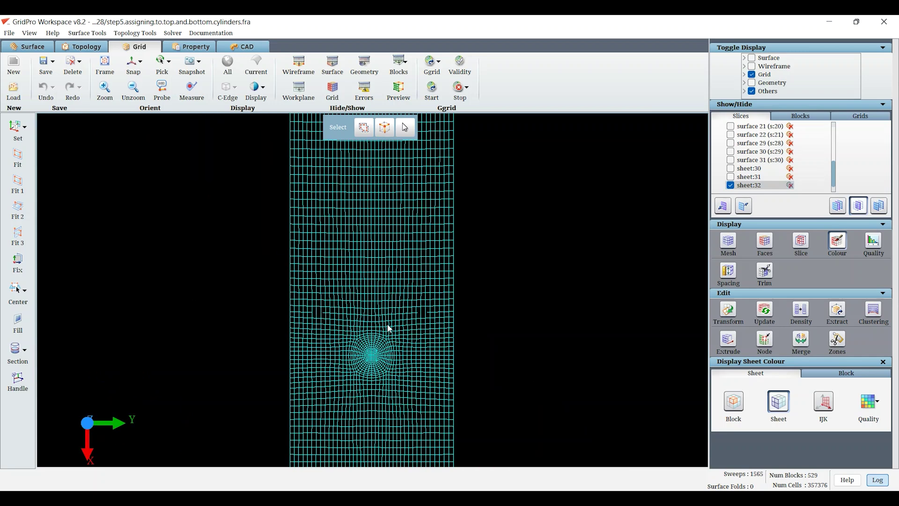
Show all surface slices and sheets again and view the complete grid in the XZ plane.
{"action": "left_click", "coordinate": [838, 208]}
{"action": "left_click_drag", "start_coordinate": [518, 395], "coordinate": [346, 215]}
{"action": "left_click", "coordinate": [133, 64]}
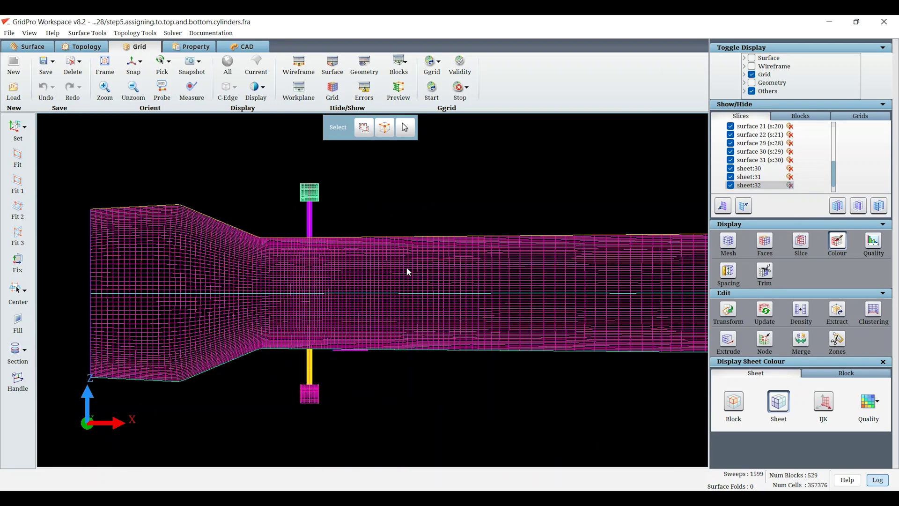
{"action": "scroll", "coordinate": [407, 267], "scroll_direction": "down", "scroll_amount": 3}
{"action": "middle_click_drag", "start_coordinate": [406, 267], "coordinate": [353, 280]}
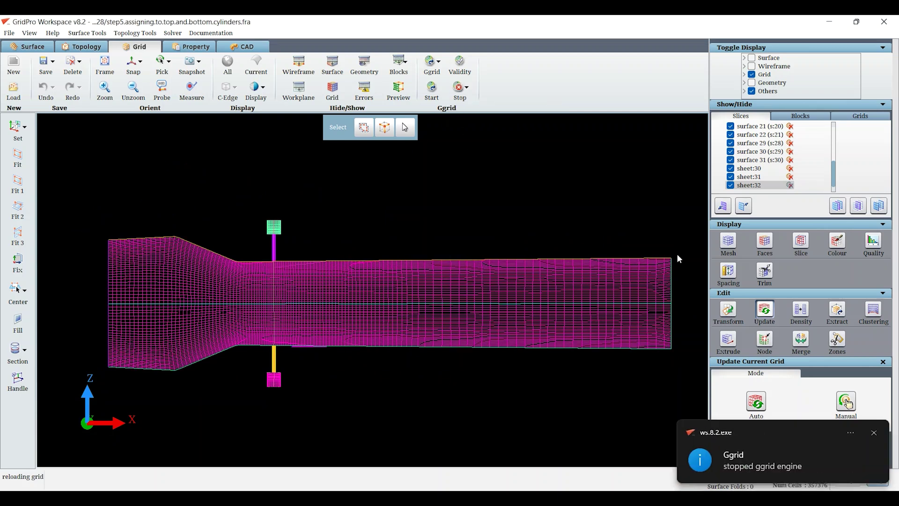
Dismiss the Ggrid notification and evaluate the grid quality, checking the fold and skew statistics.
{"action": "left_click", "coordinate": [872, 433]}
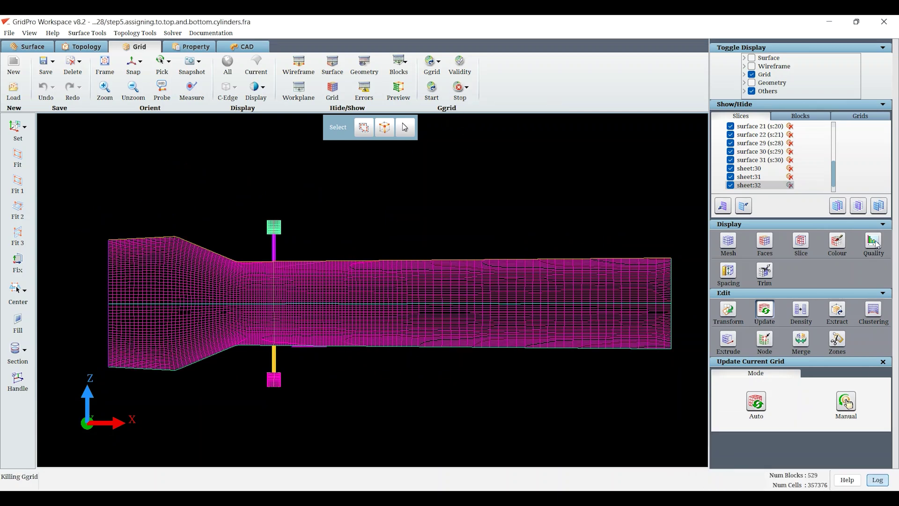
{"action": "left_click", "coordinate": [877, 243]}
{"action": "left_click", "coordinate": [518, 368]}
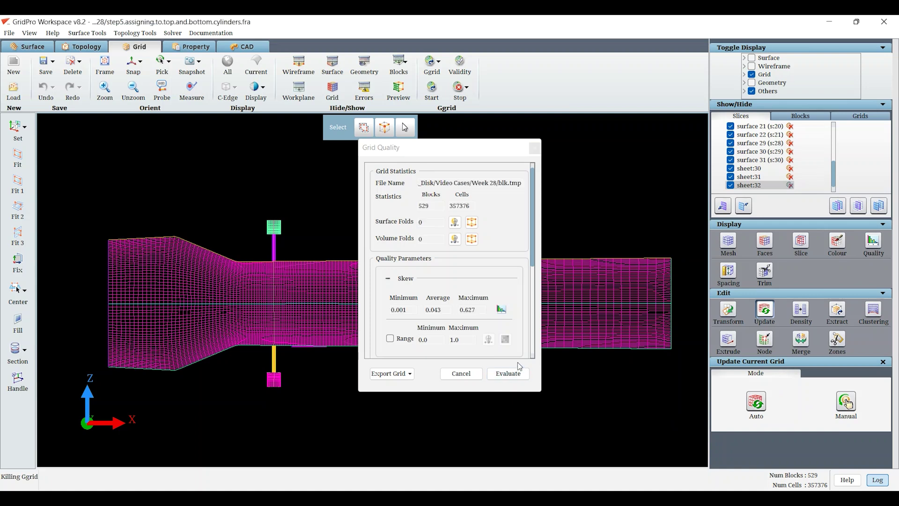
{"action": "scroll", "coordinate": [479, 313], "scroll_direction": "down", "scroll_amount": 2}
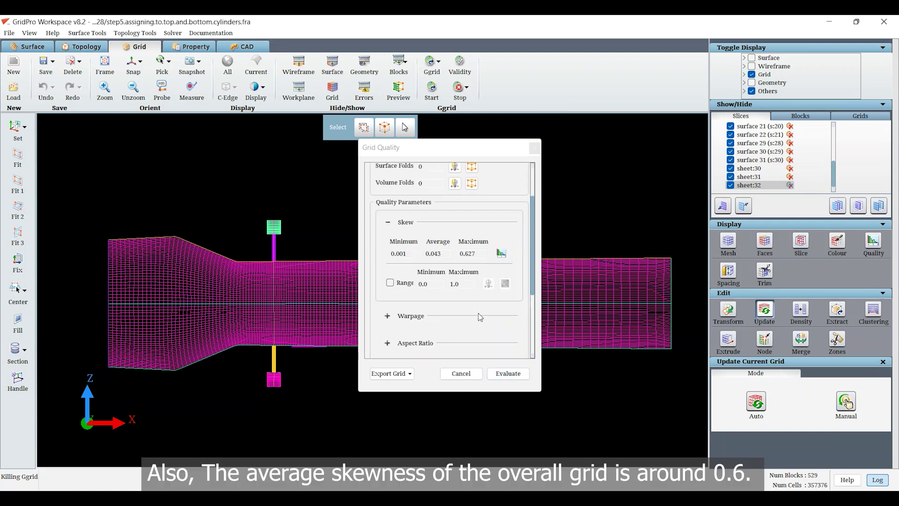
{"action": "scroll", "coordinate": [433, 305], "scroll_direction": "up", "scroll_amount": 1}
{"action": "scroll", "coordinate": [435, 306], "scroll_direction": "up", "scroll_amount": 1}
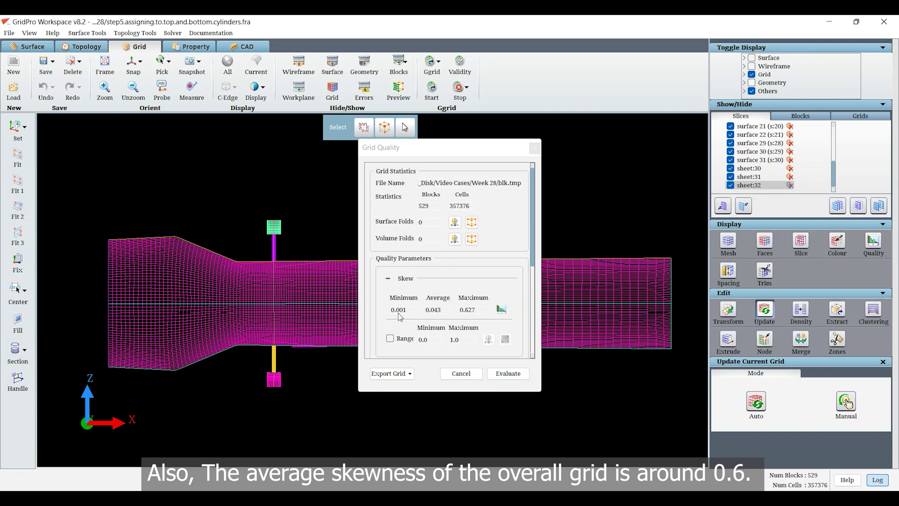
{"action": "left_click", "coordinate": [461, 373]}
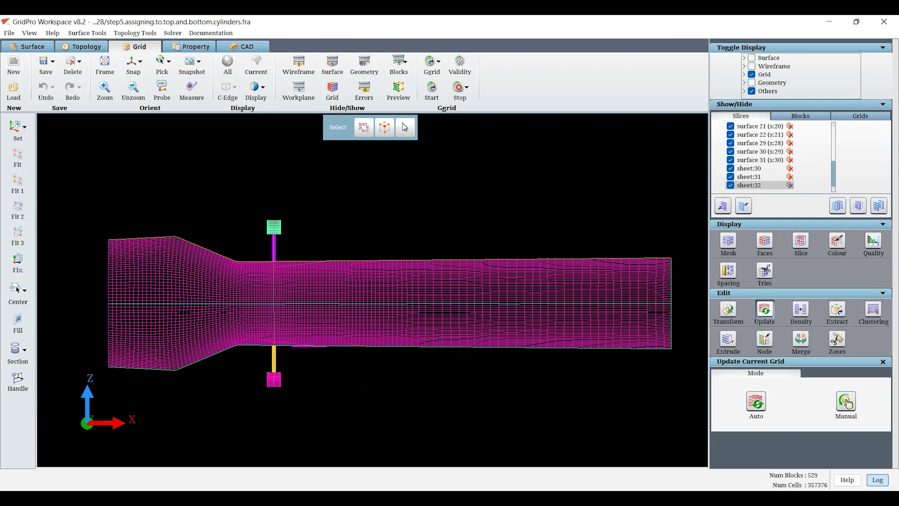